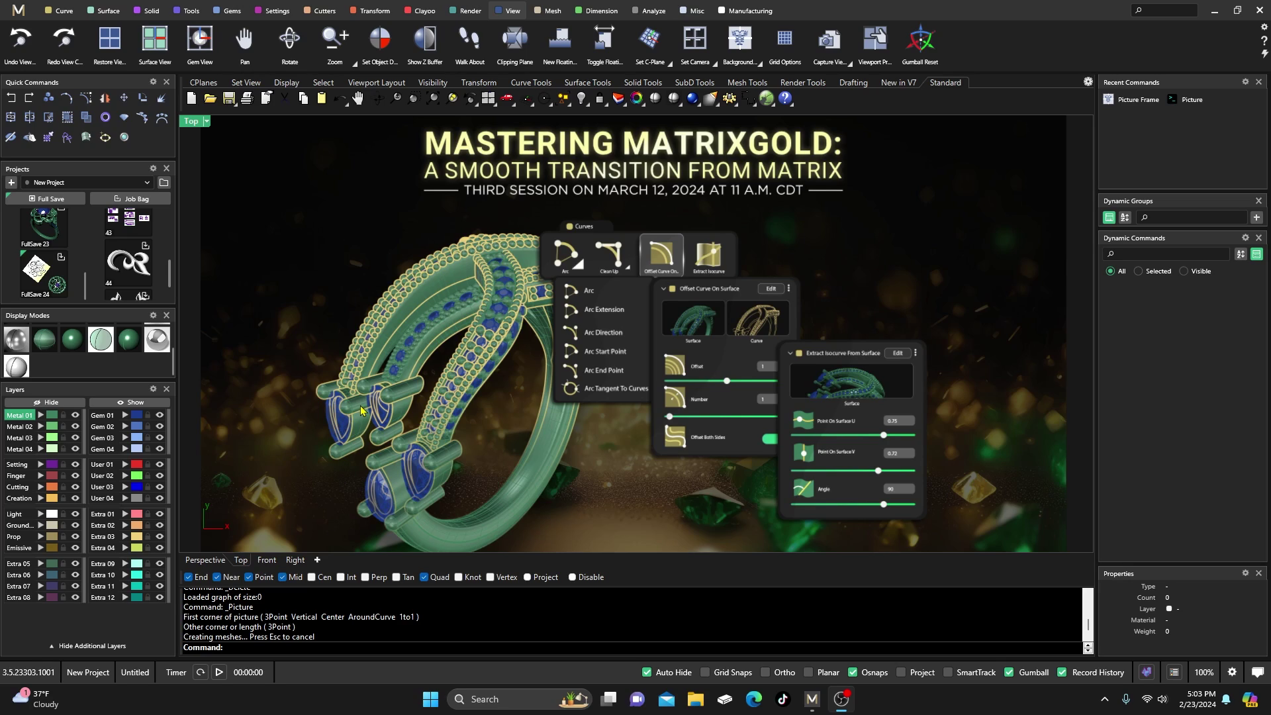
Step: Turn on the Clayoo SubD edit mode
click(422, 335)
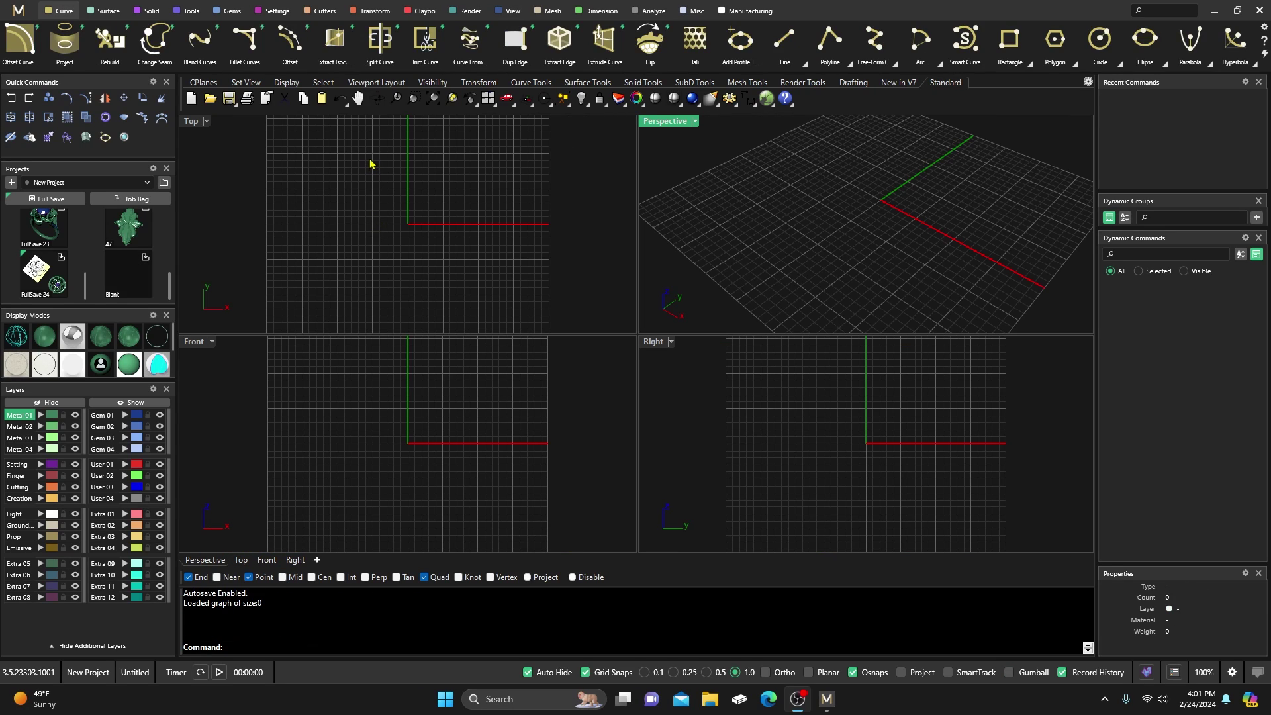
click(421, 10)
click(20, 40)
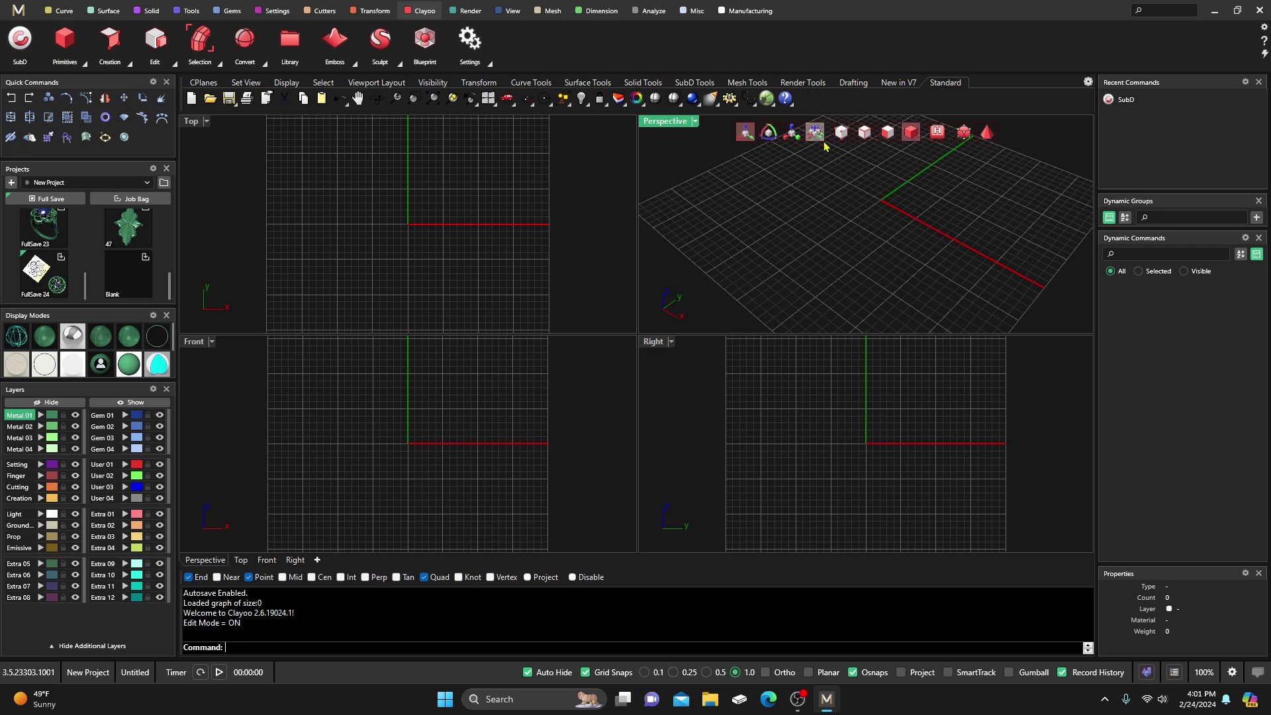
click(536, 211)
click(454, 388)
click(681, 383)
click(655, 318)
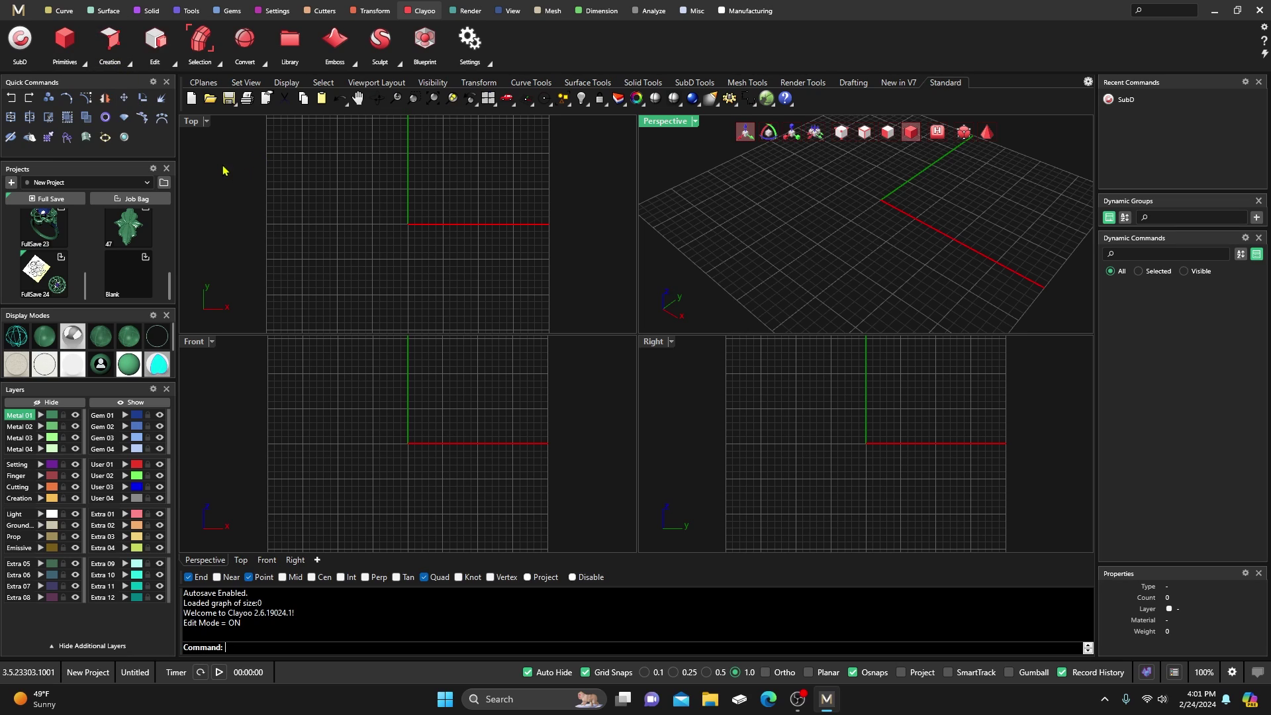
Step: Switch the Top viewport to the paper-textured display mode
click(128, 67)
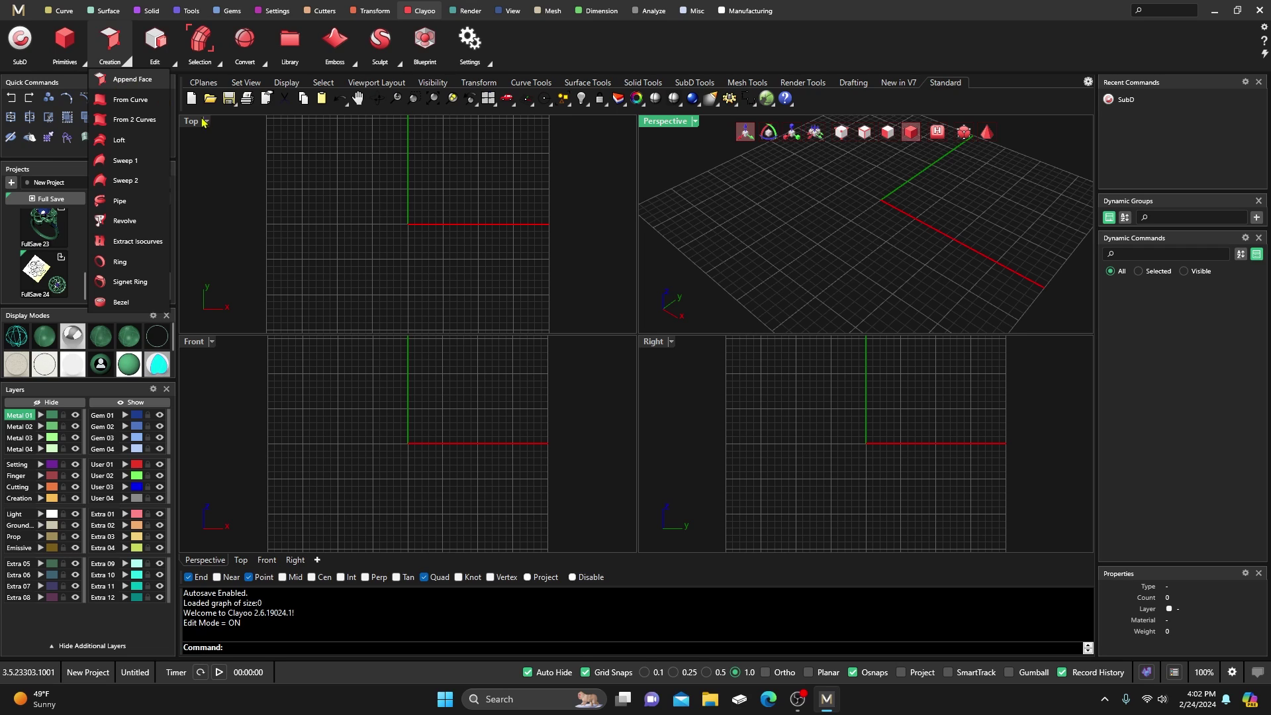
click(240, 159)
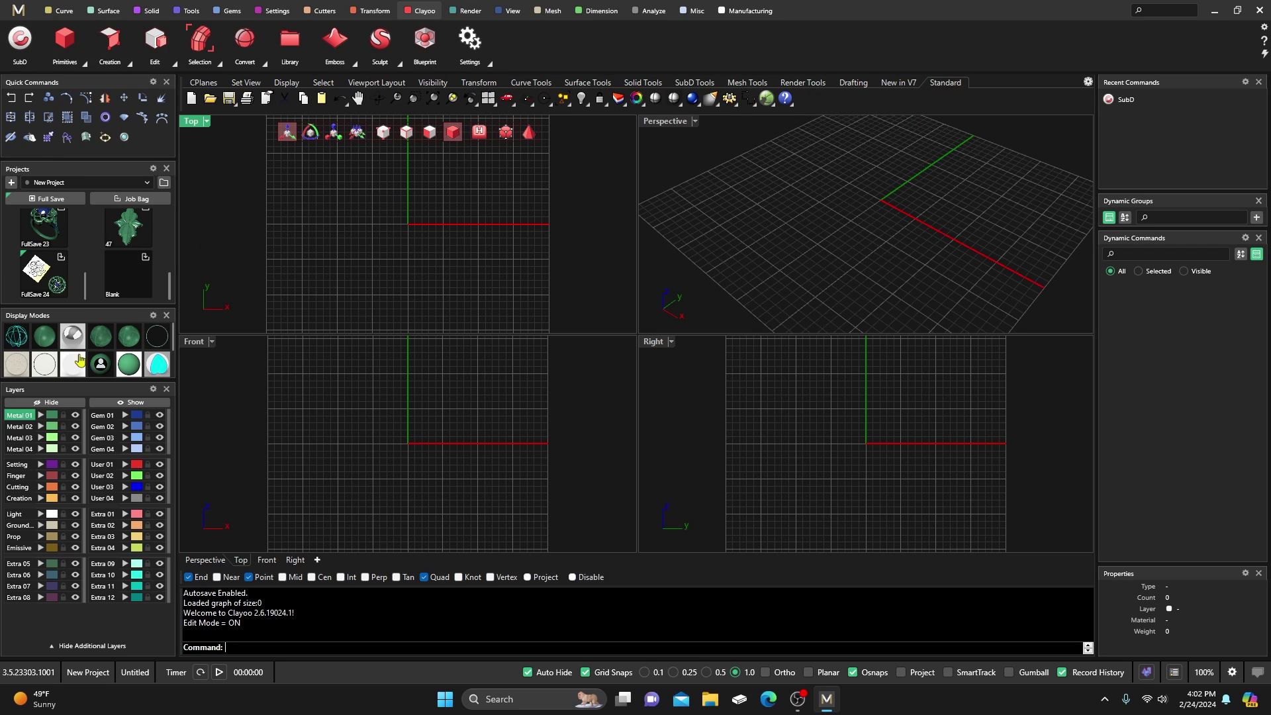
click(17, 367)
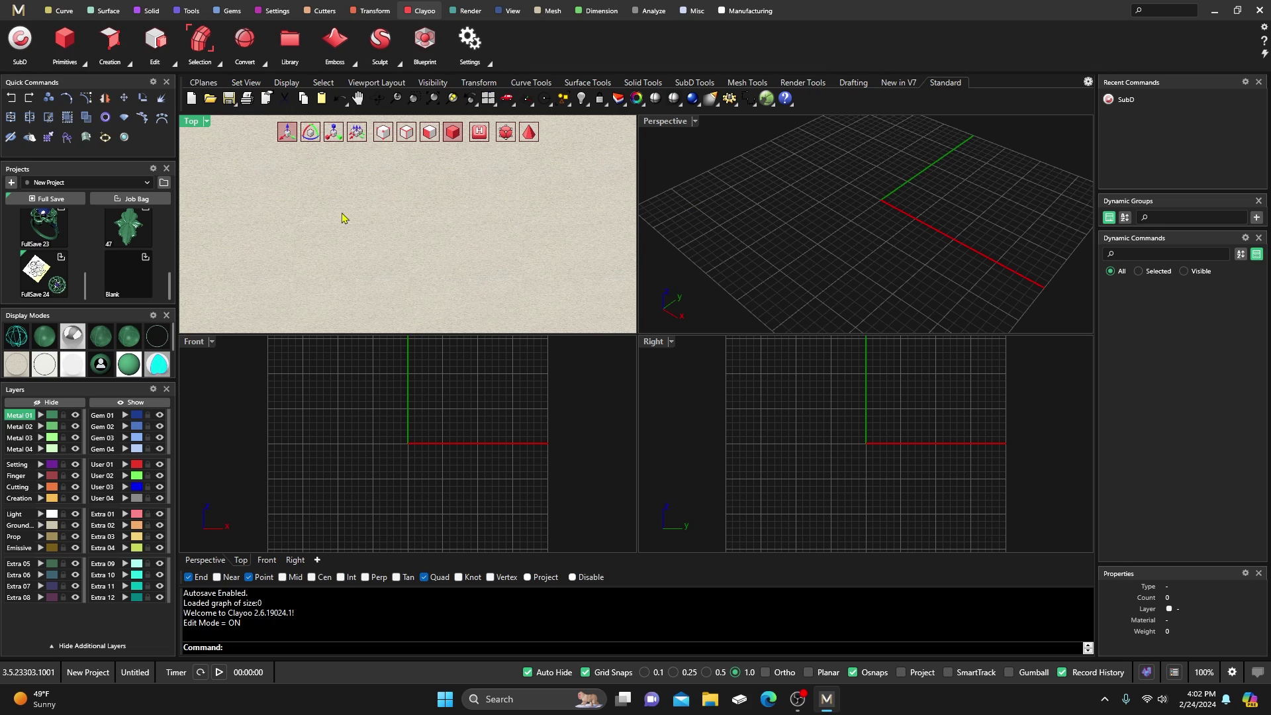
scroll(133, 261, up, 5)
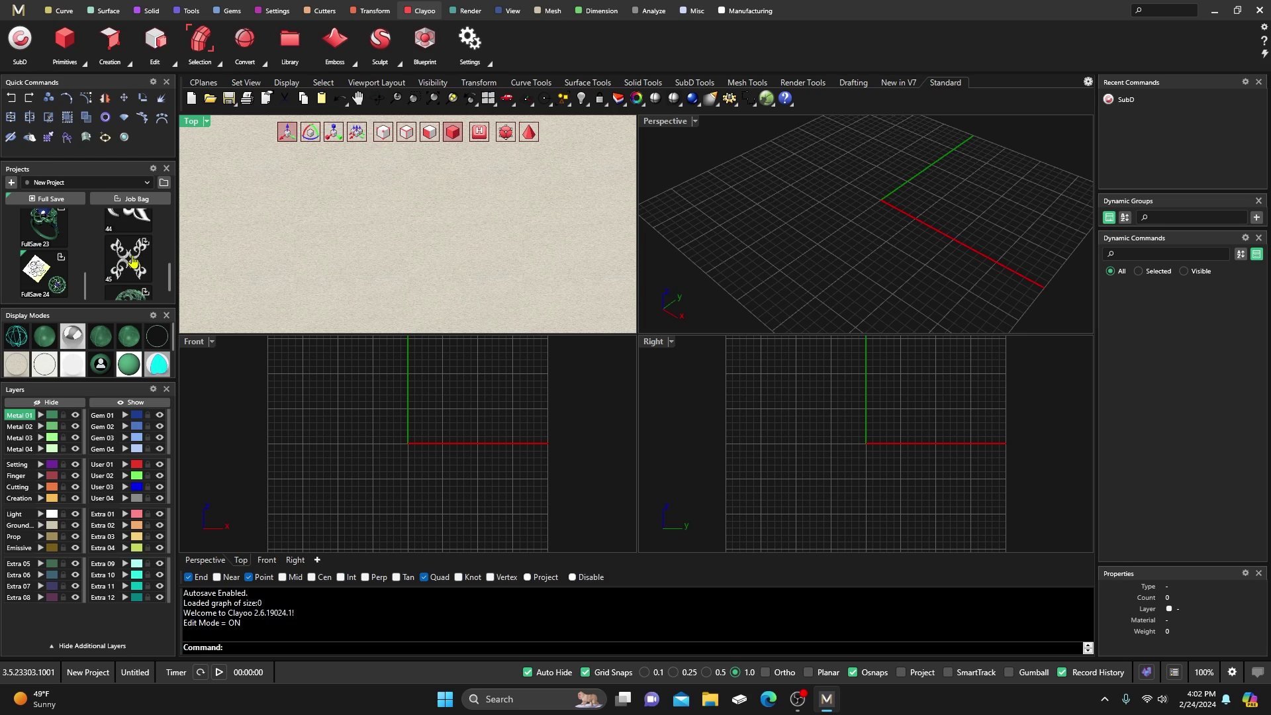
mouse_move(133, 238)
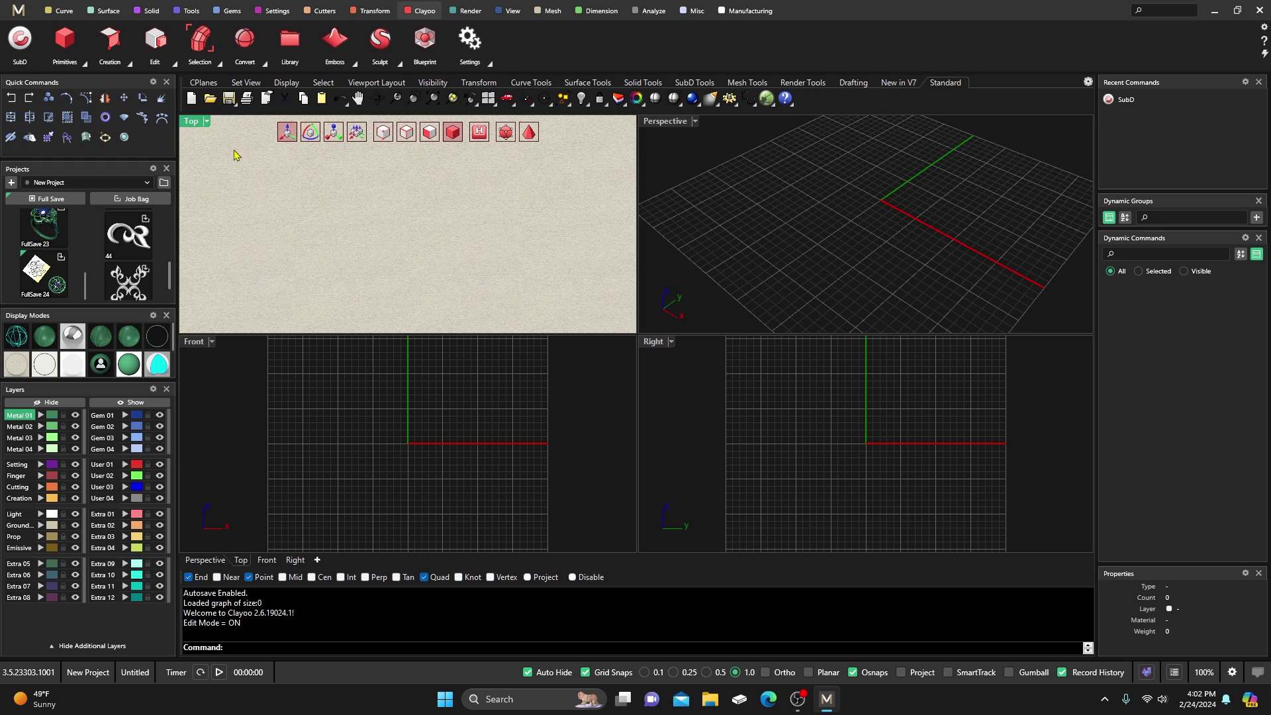
Step: Using Append Face with grid snaps off, draw a four-point rectangular face about 4.3 mm tall in the Top viewport
click(129, 68)
click(131, 82)
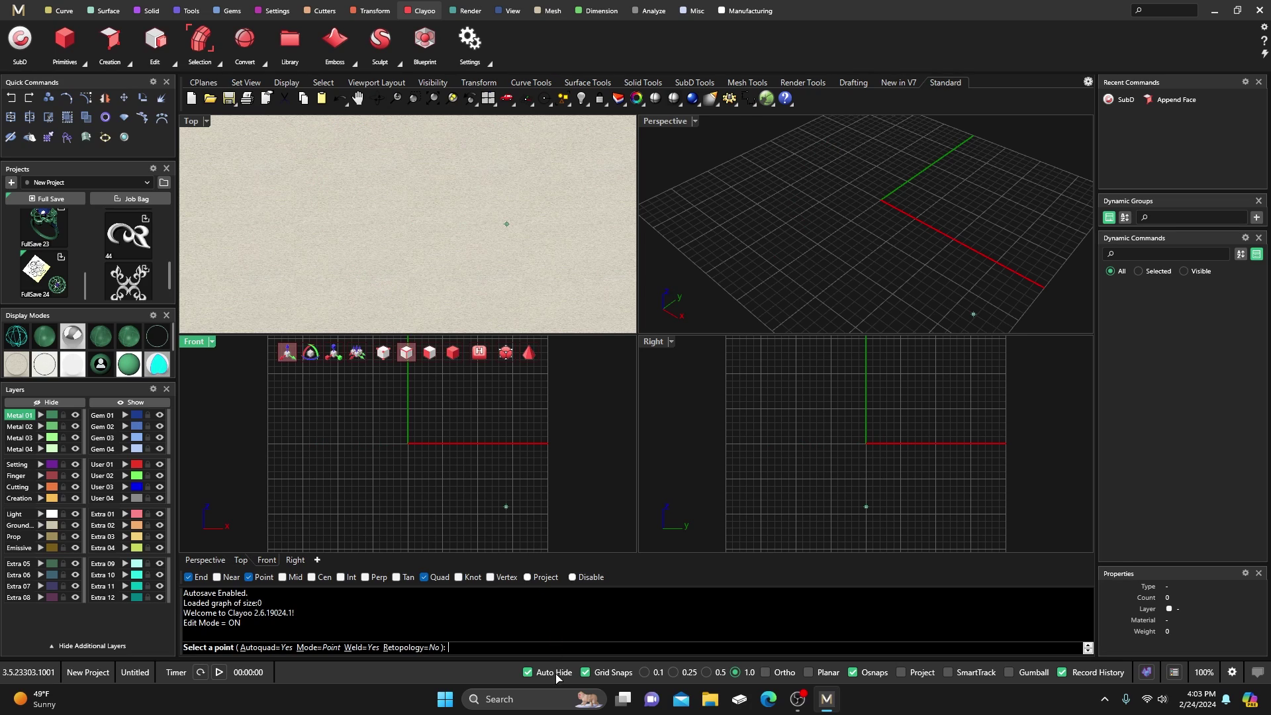
key(F9)
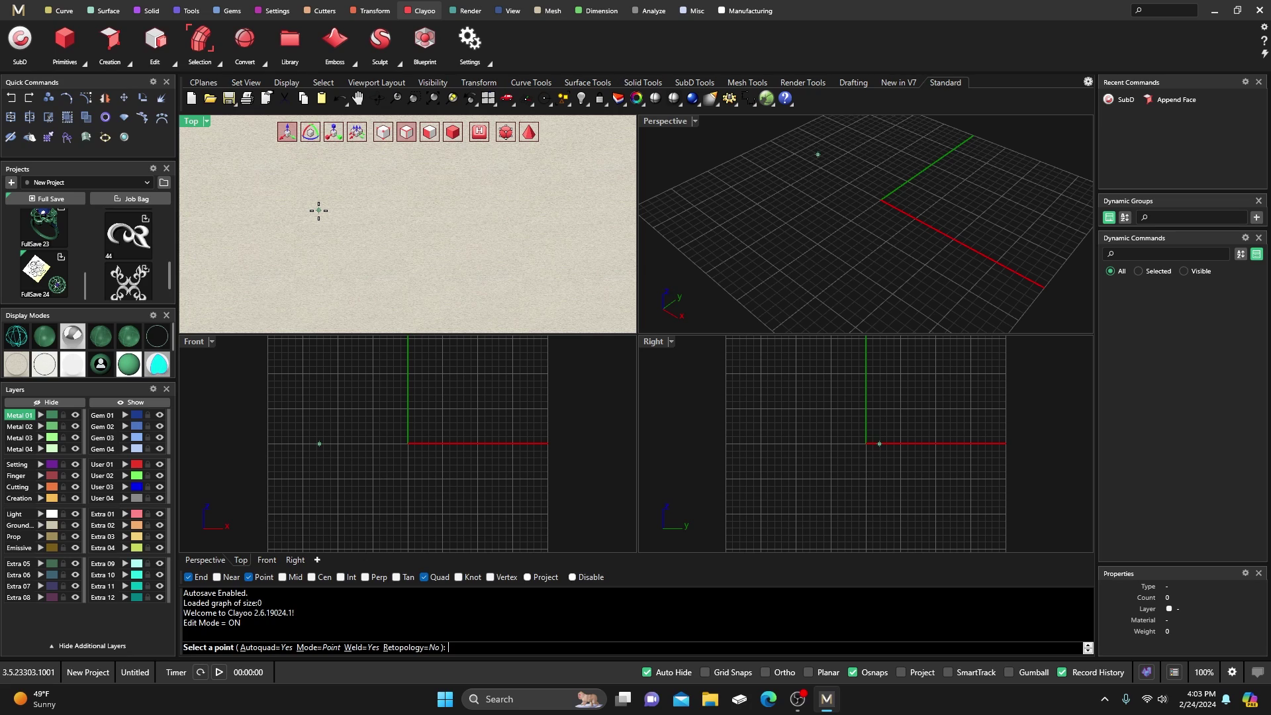
click(295, 186)
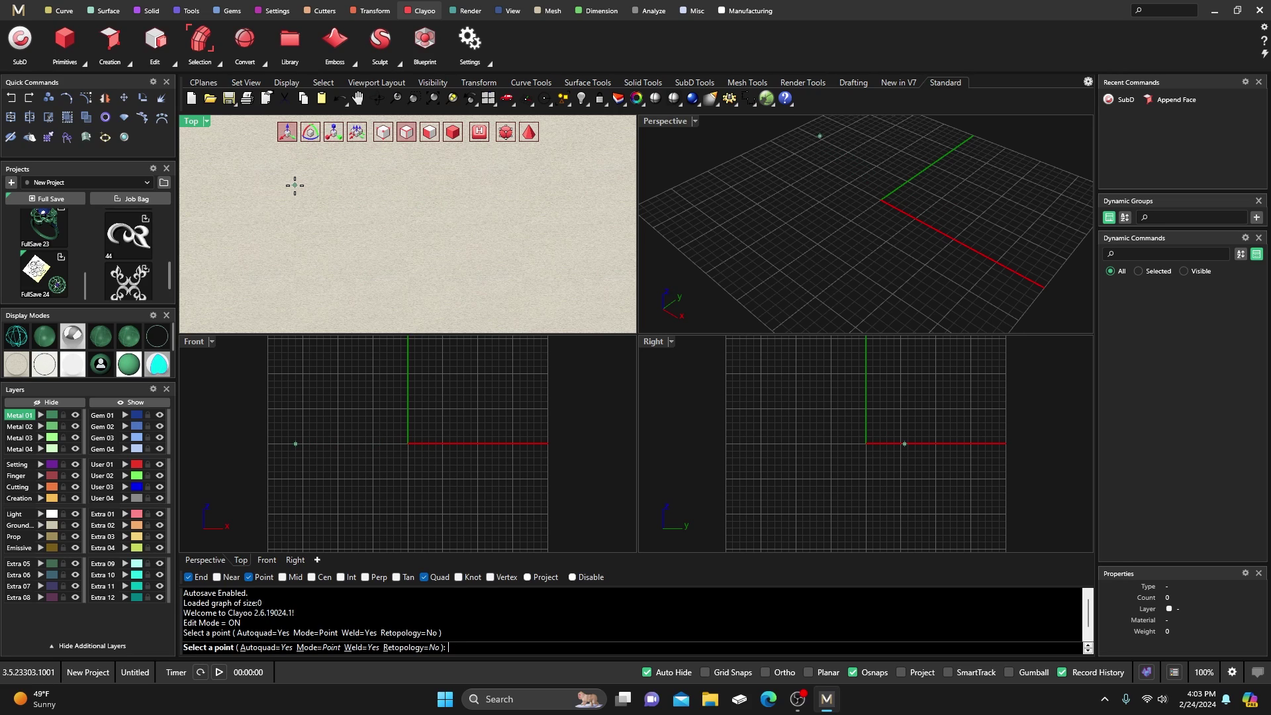
click(346, 185)
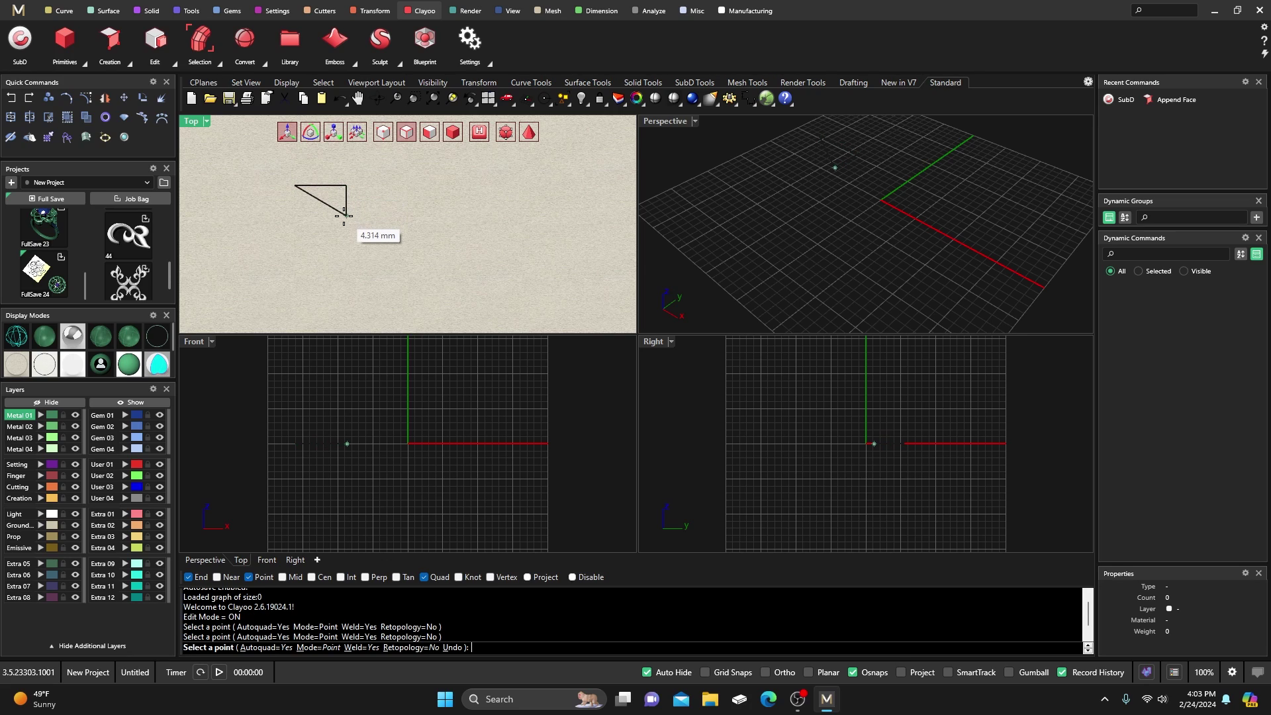
click(346, 215)
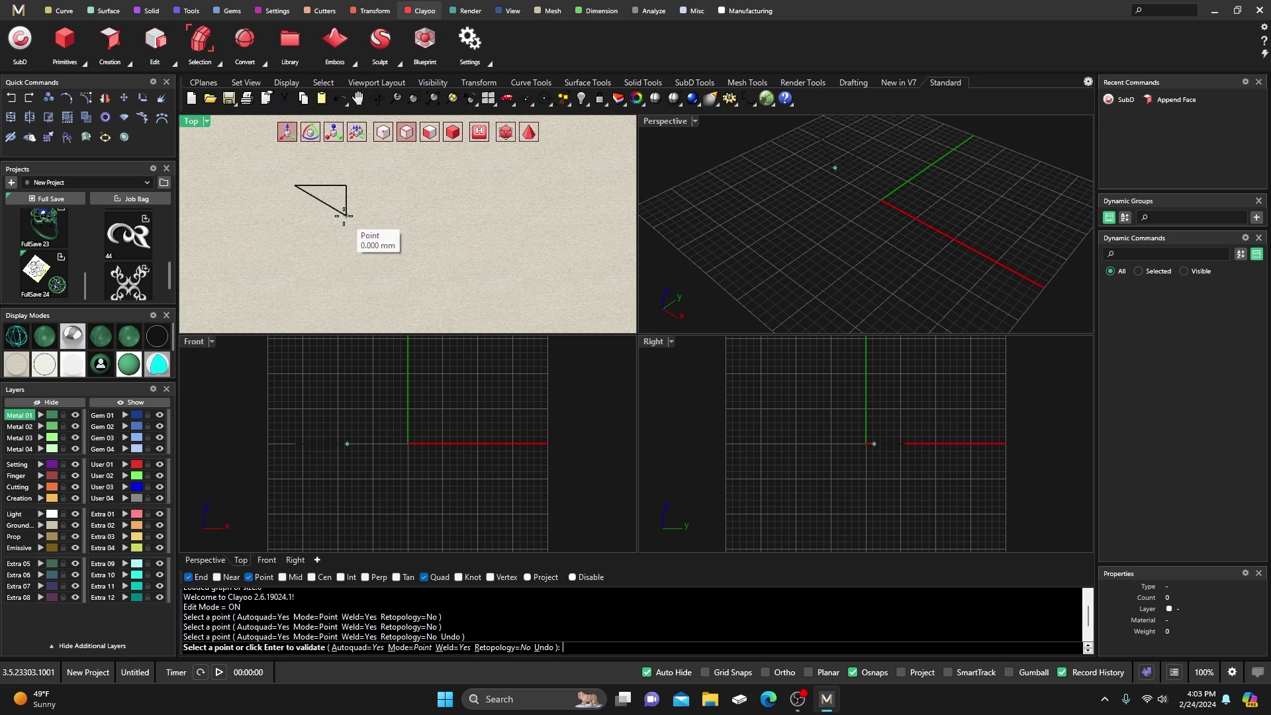
click(295, 214)
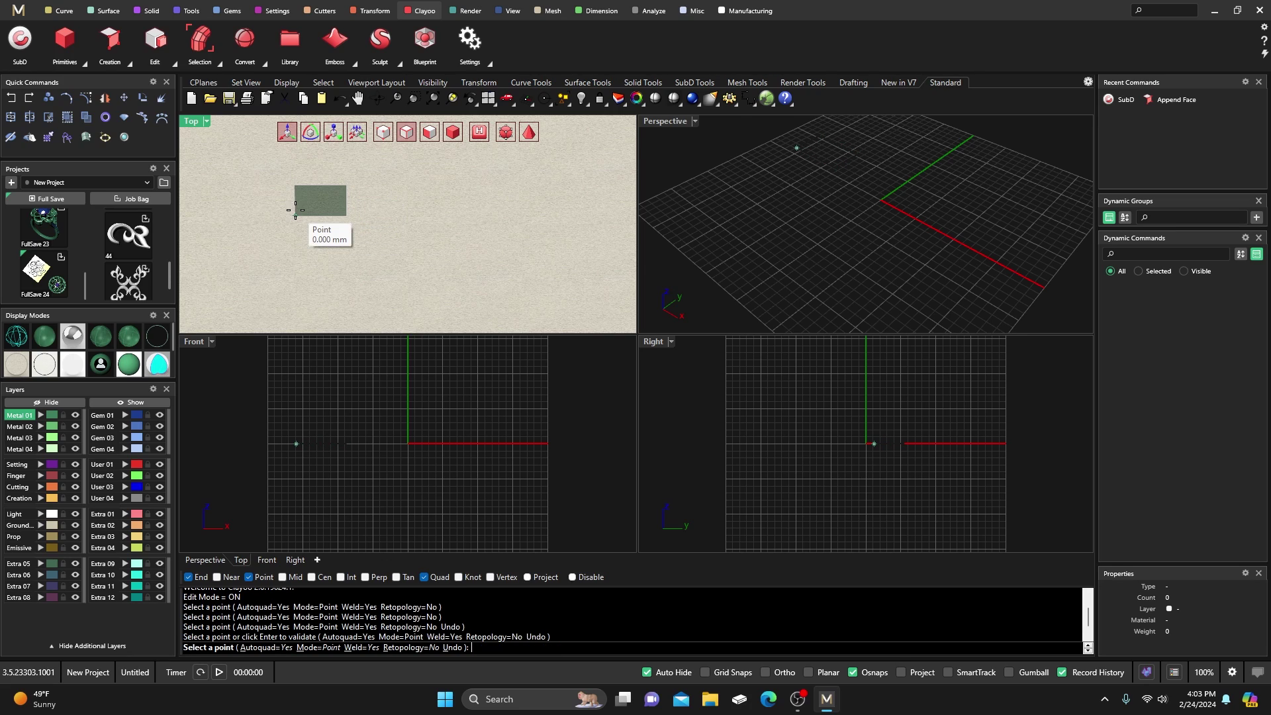
Step: Begin a second adjoining face from the first face's upper-right corner, extending the row along X
click(345, 185)
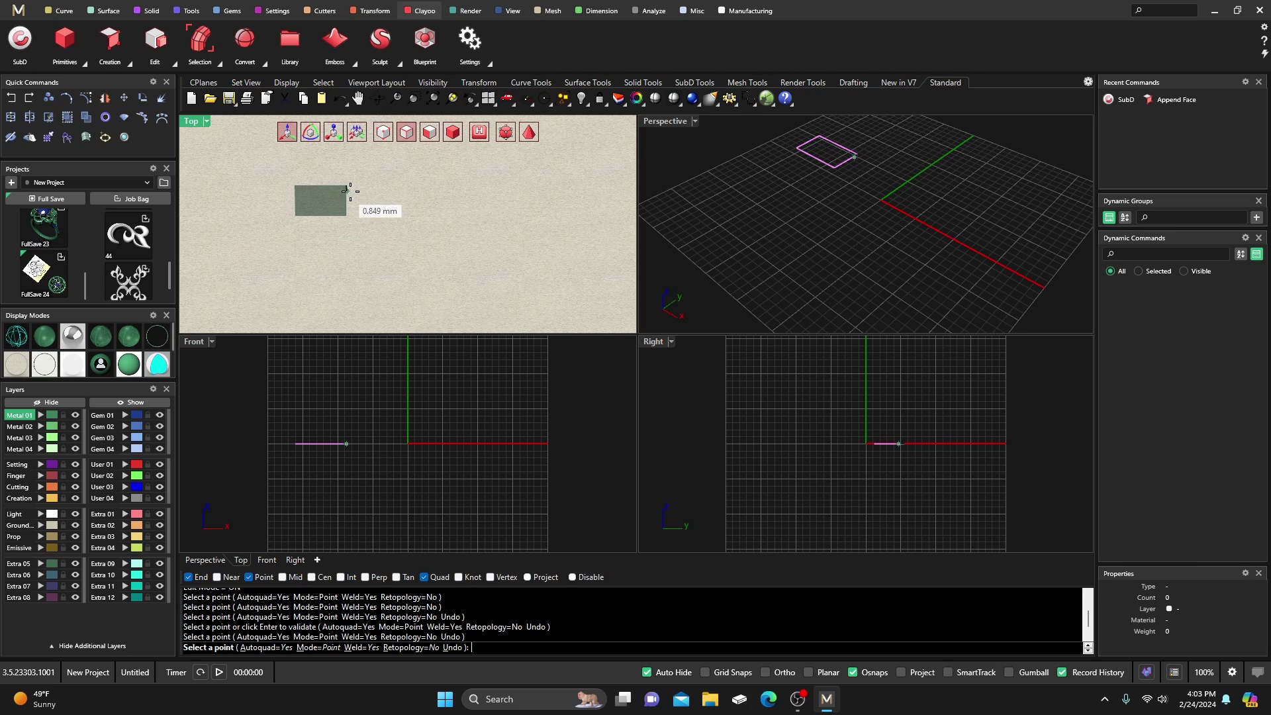
click(401, 188)
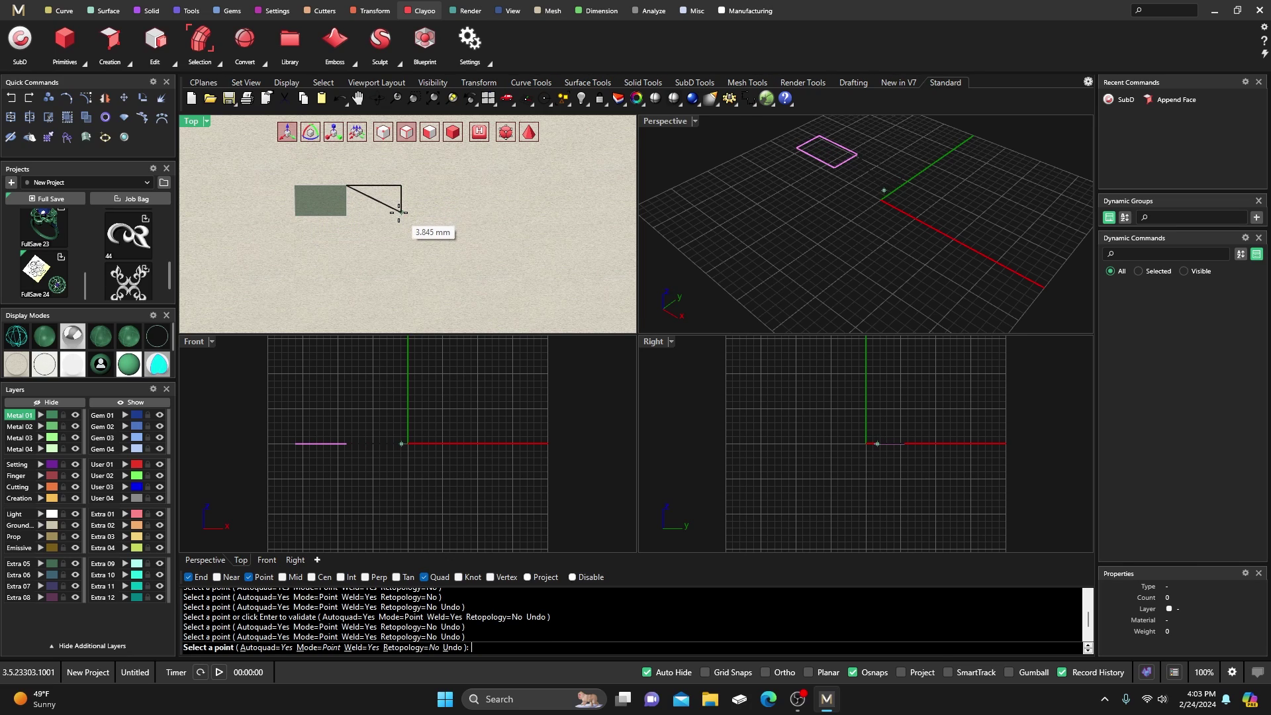
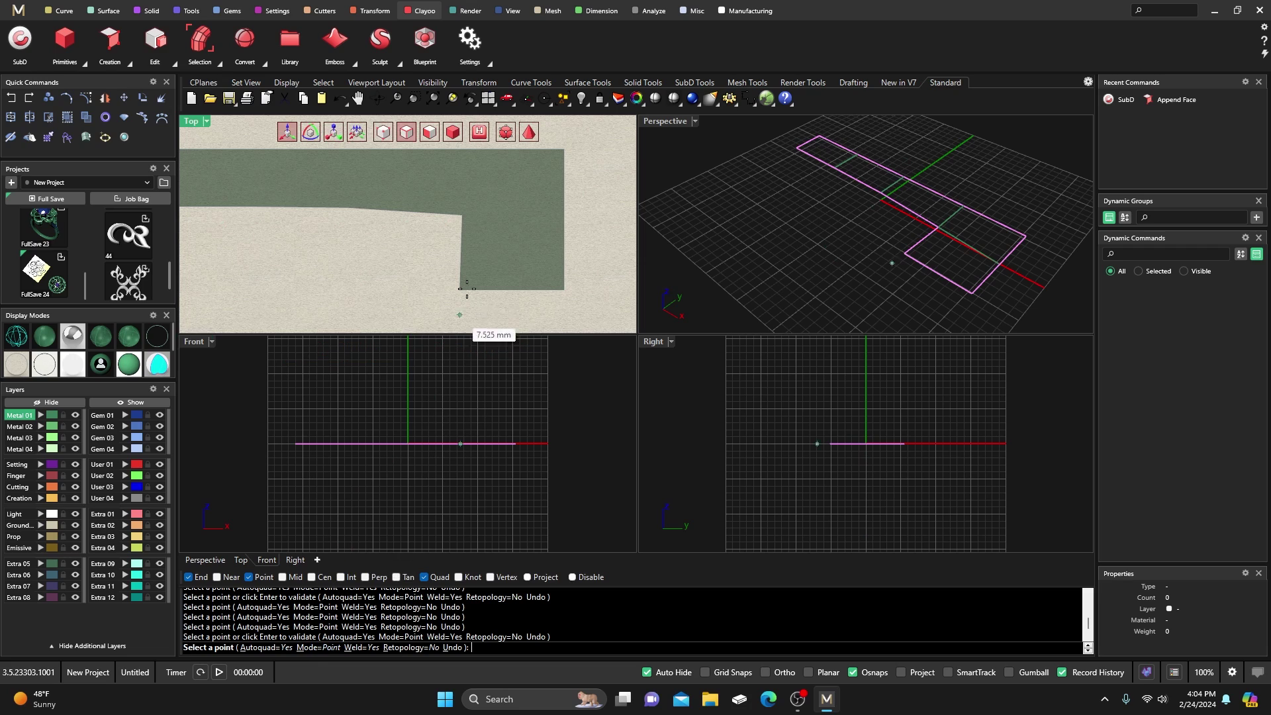
Step: Append two faces beneath the third and second faces of the upper row, sharing their existing edges and corners
click(460, 227)
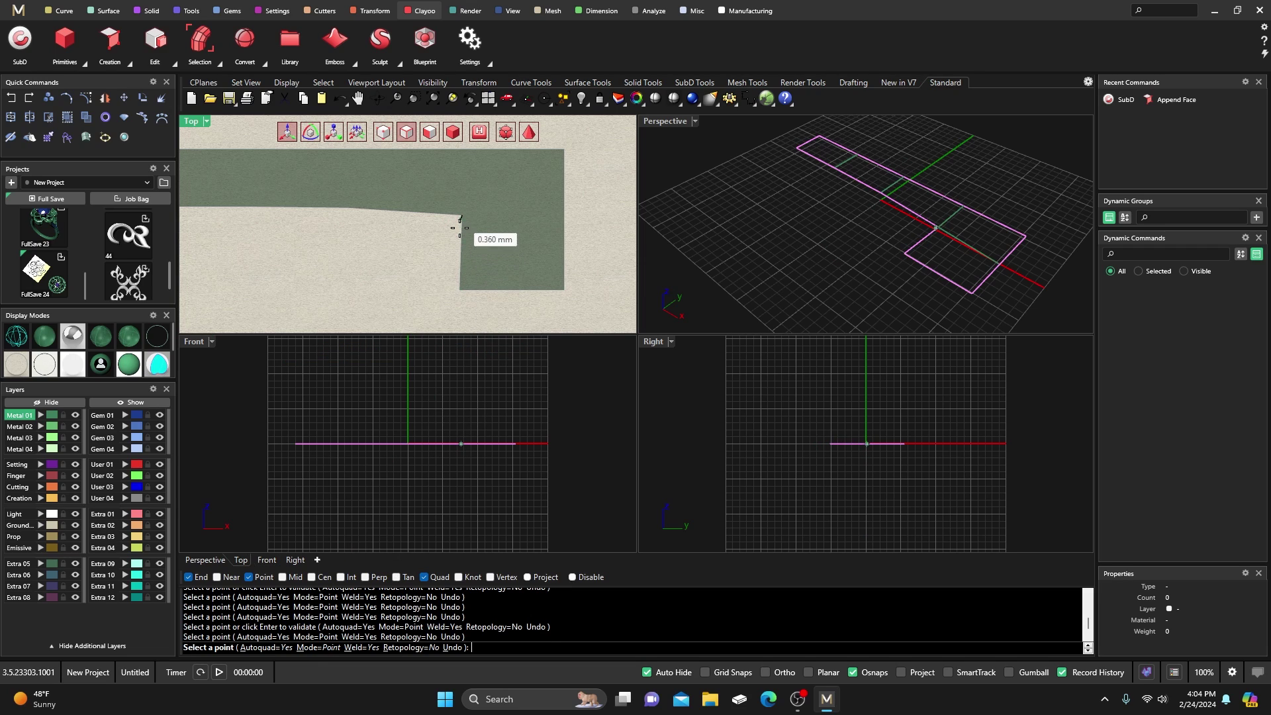
click(460, 289)
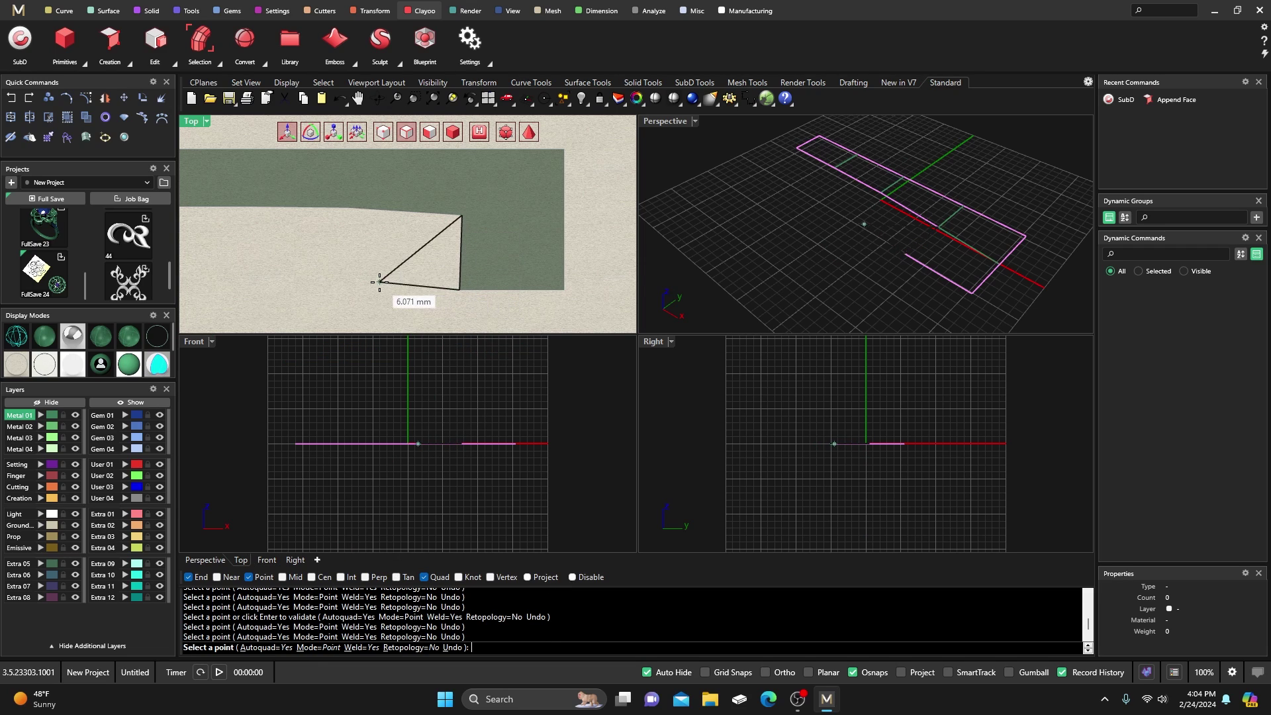
click(347, 208)
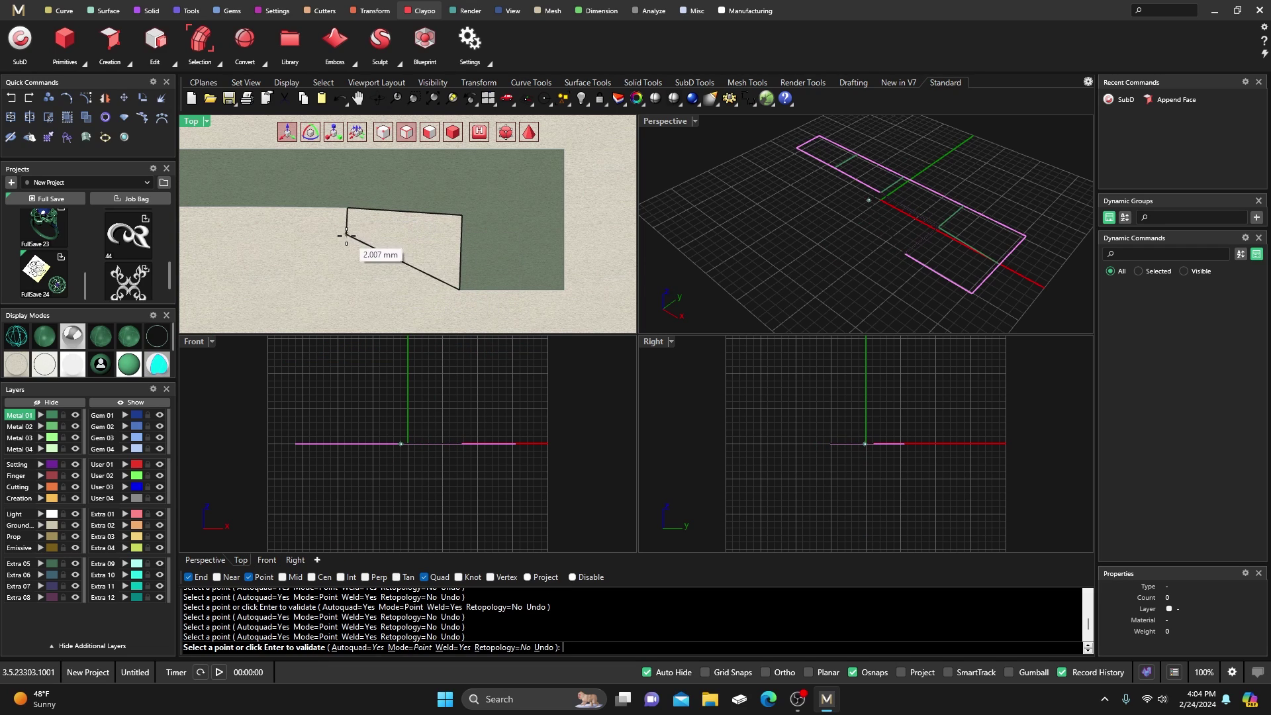
click(344, 286)
click(353, 213)
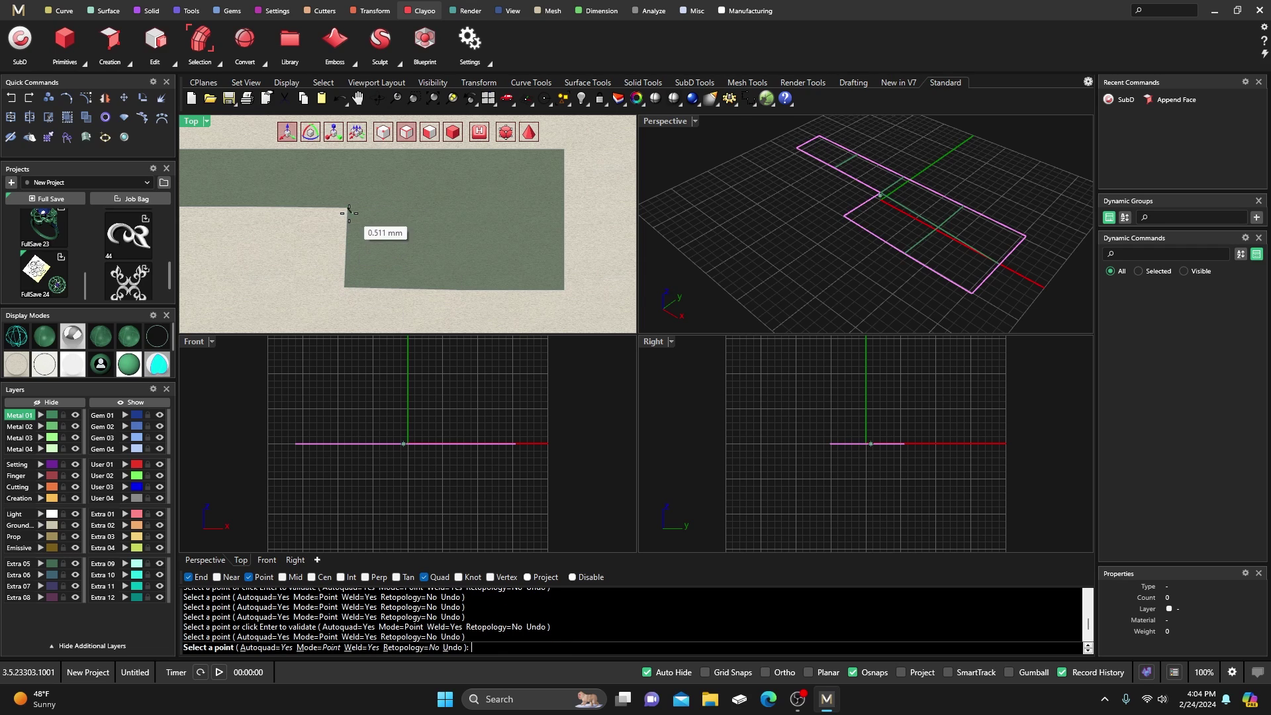
click(244, 207)
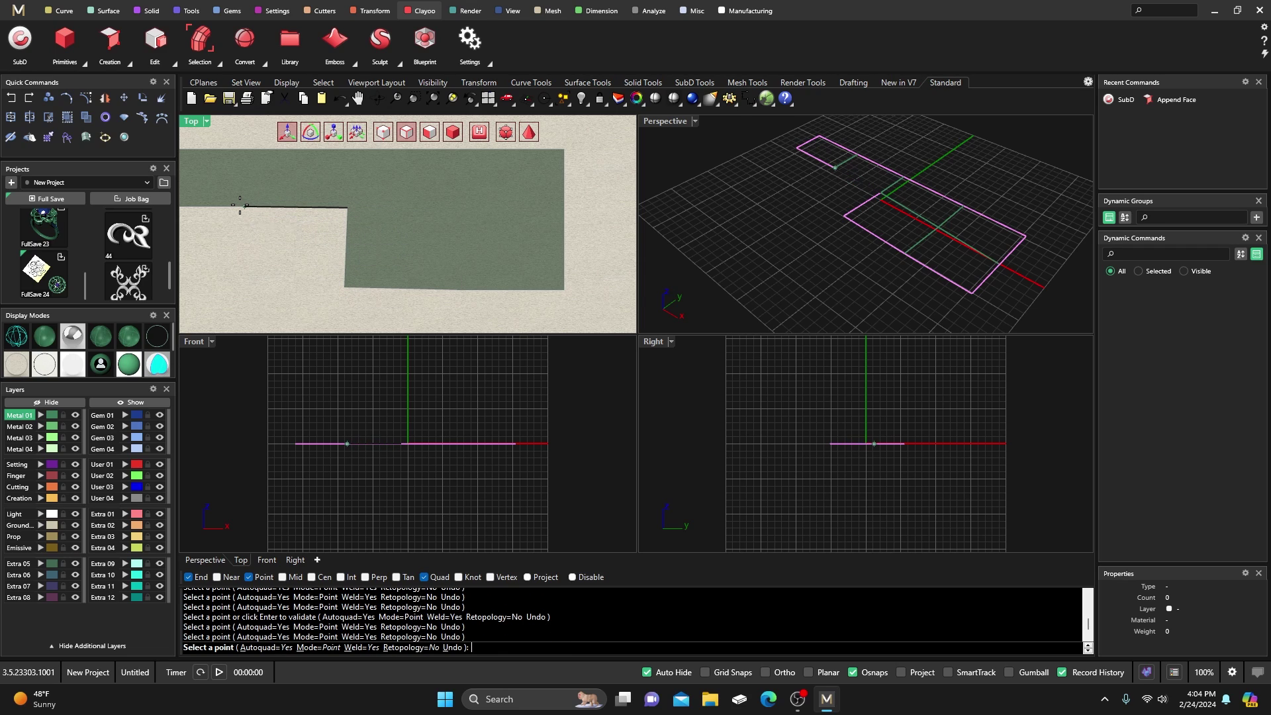
click(241, 281)
click(343, 287)
Step: Append the last face beneath the upper row's first face to complete the four-by-two grid, and finish Append Face
right_drag(343, 286, 455, 277)
click(356, 197)
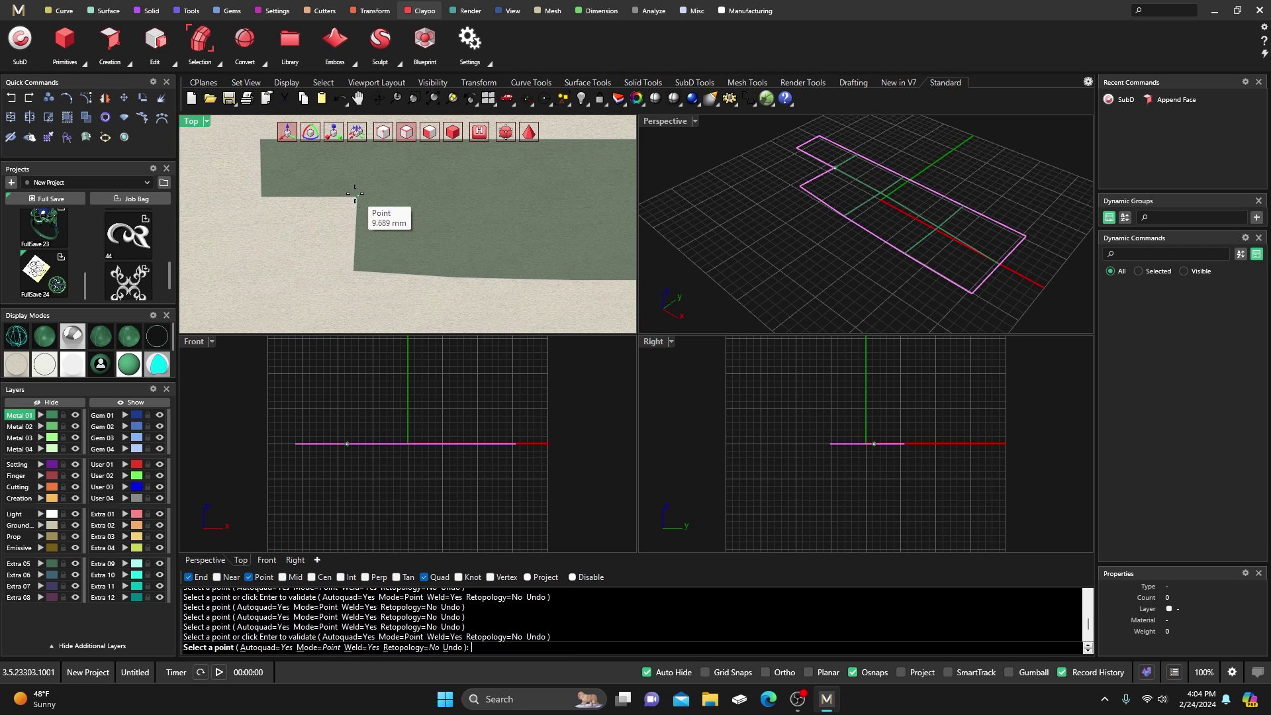
click(262, 197)
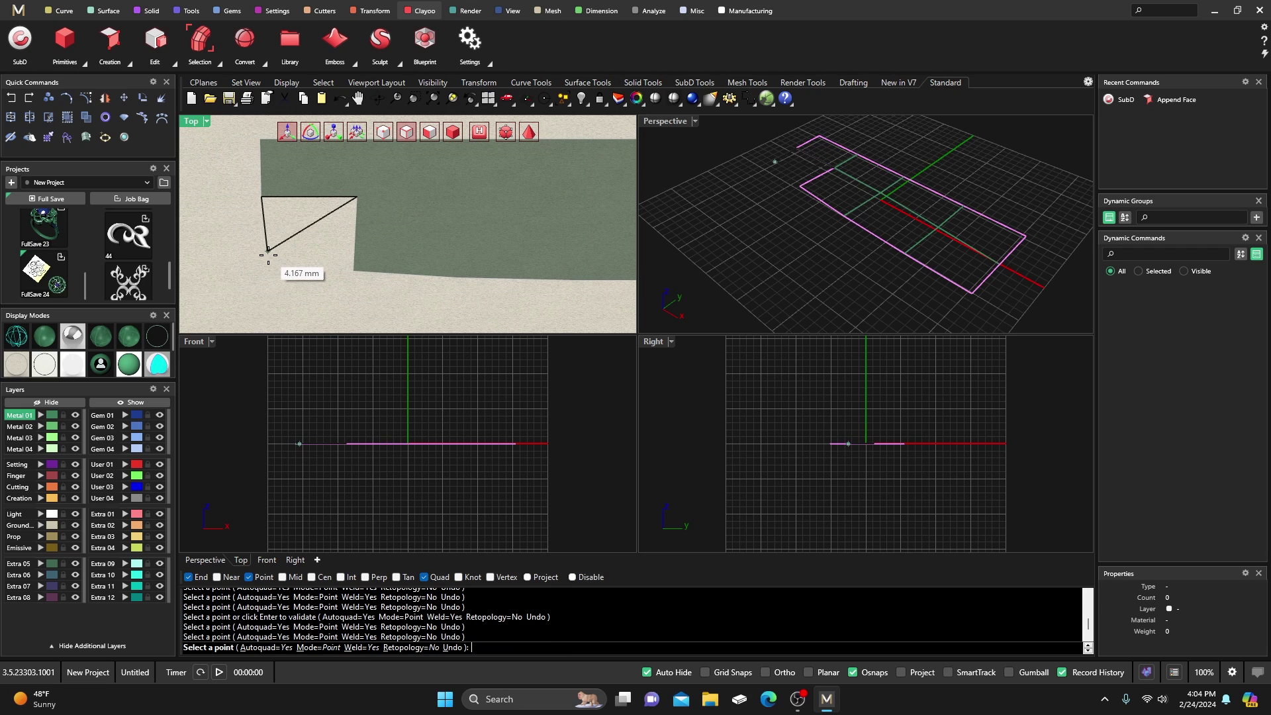
click(354, 272)
click(262, 264)
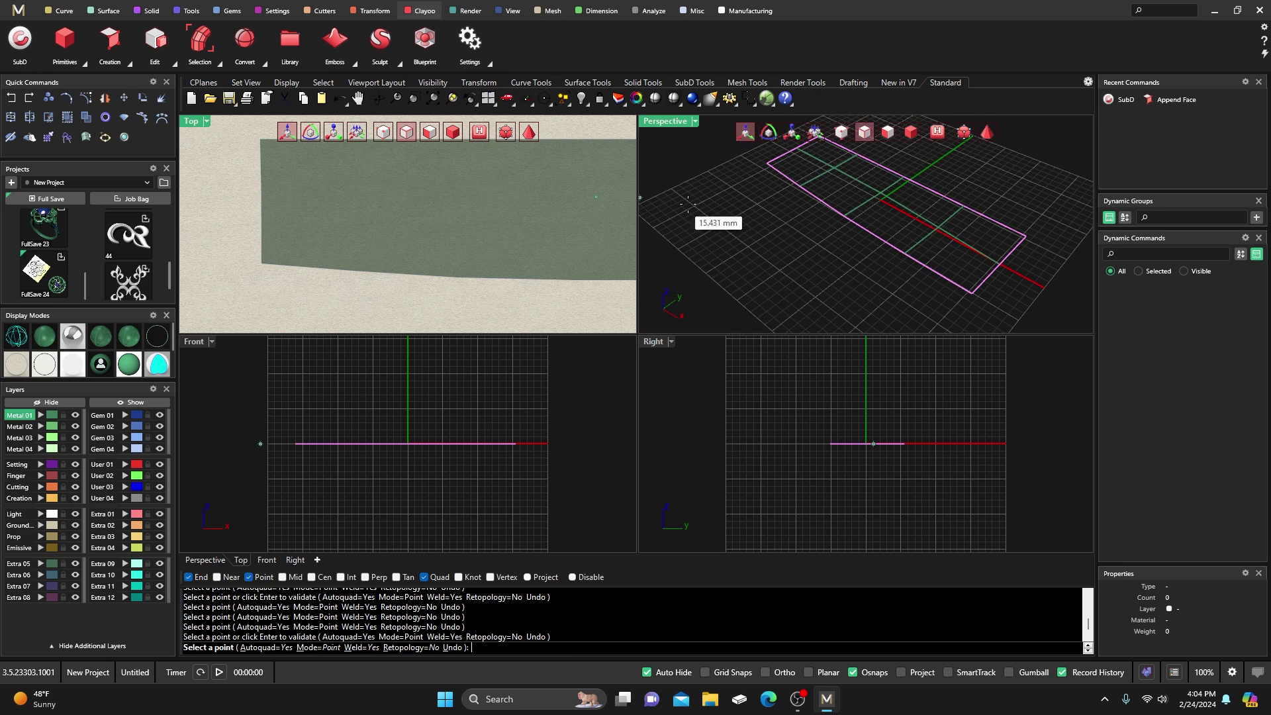
right_drag(715, 222, 824, 275)
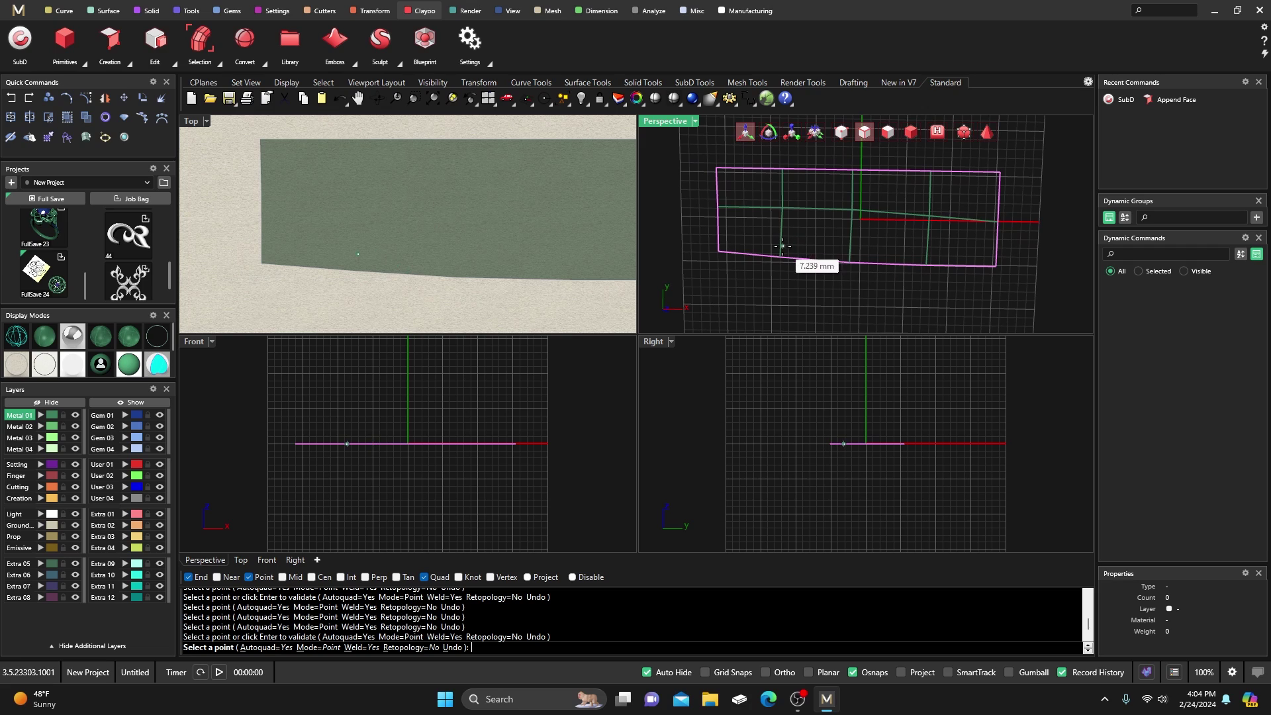
key(Return)
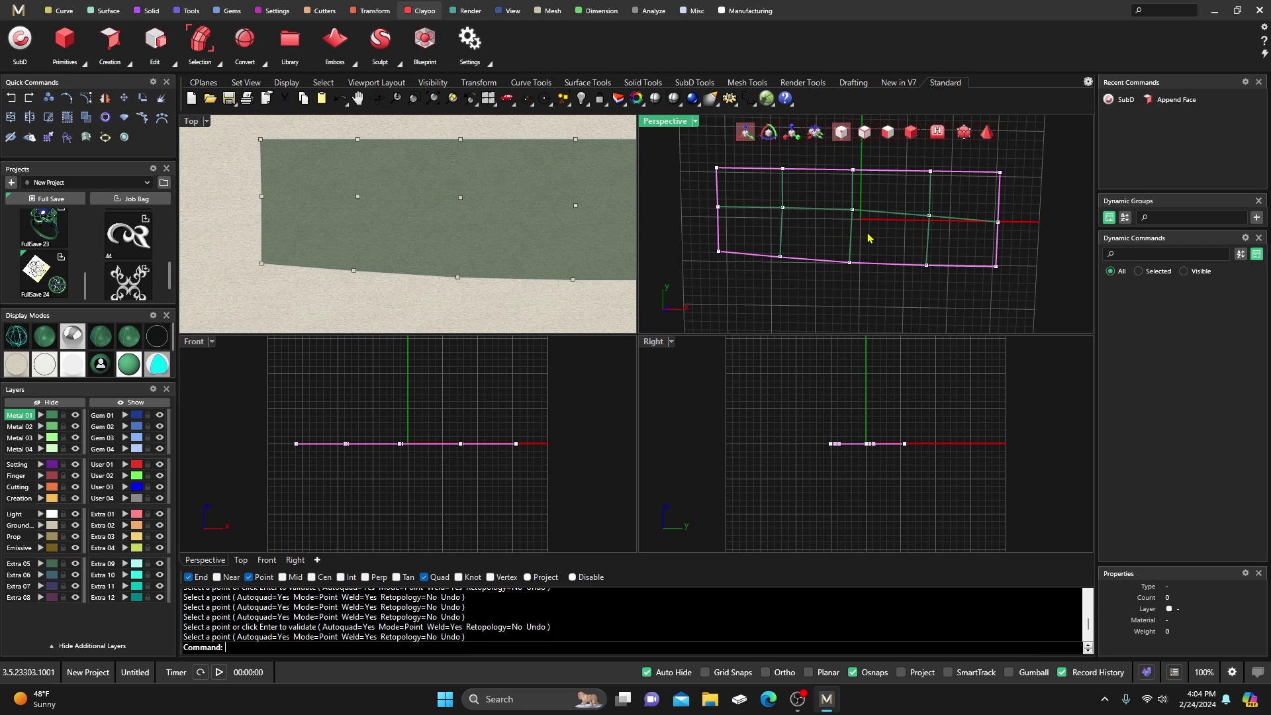
Step: Shift the middle vertex of the mesh's lower edge slightly so it lines up with the vertices above it
click(844, 205)
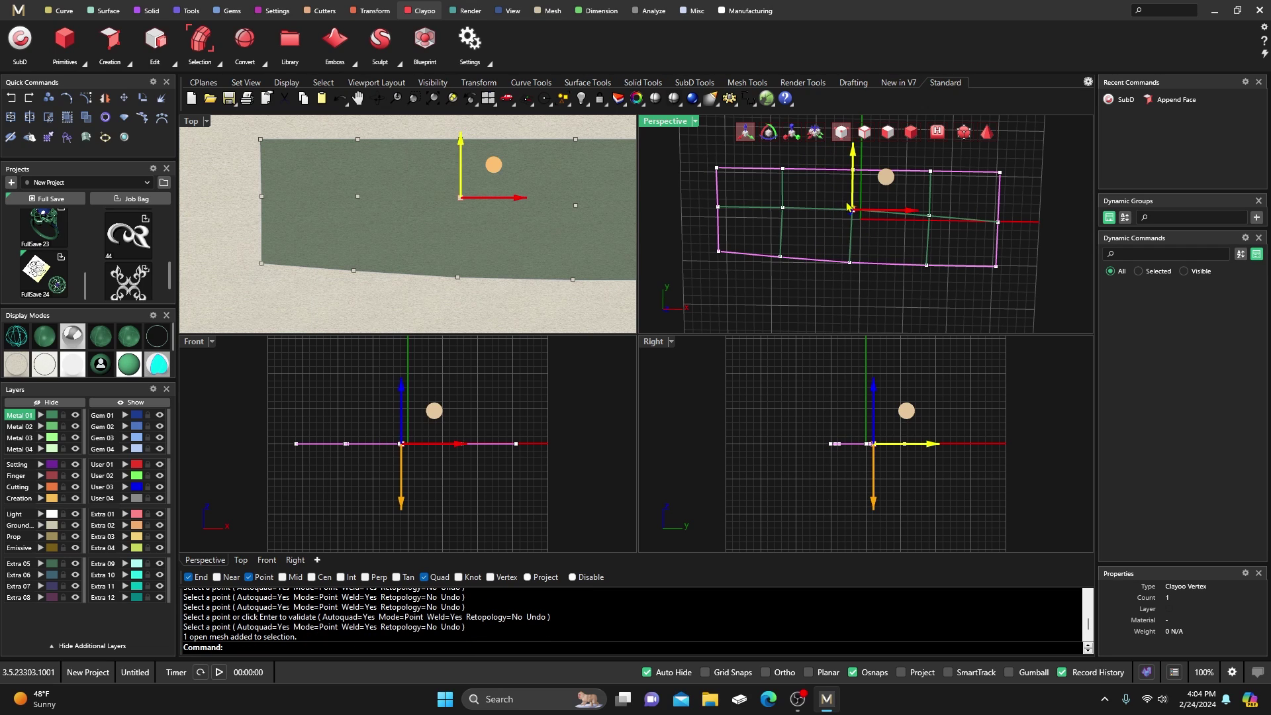
click(880, 190)
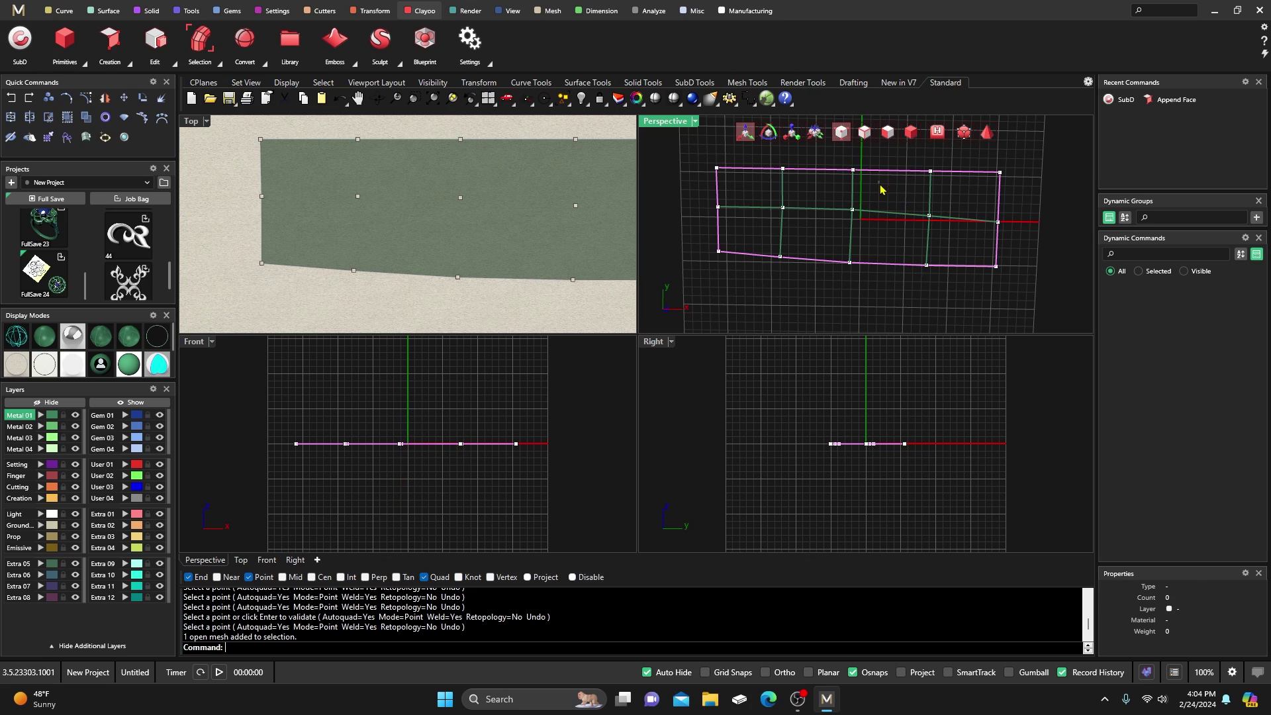
click(851, 210)
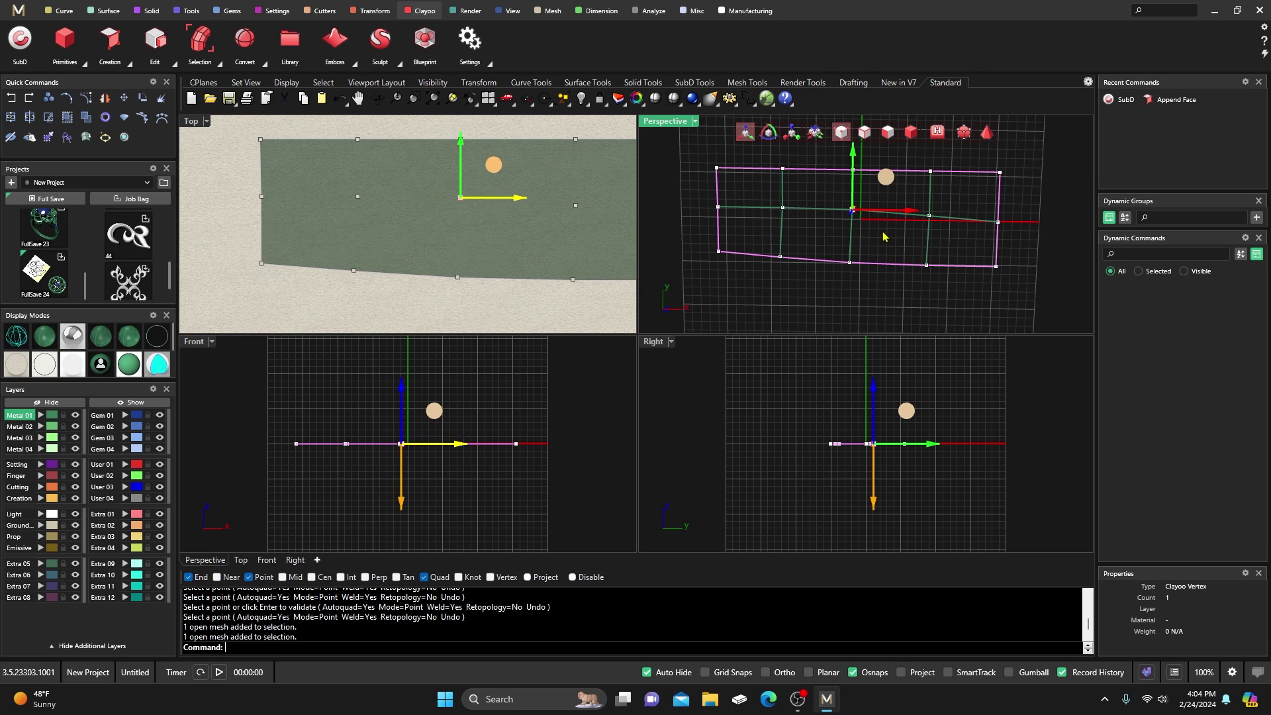
click(850, 263)
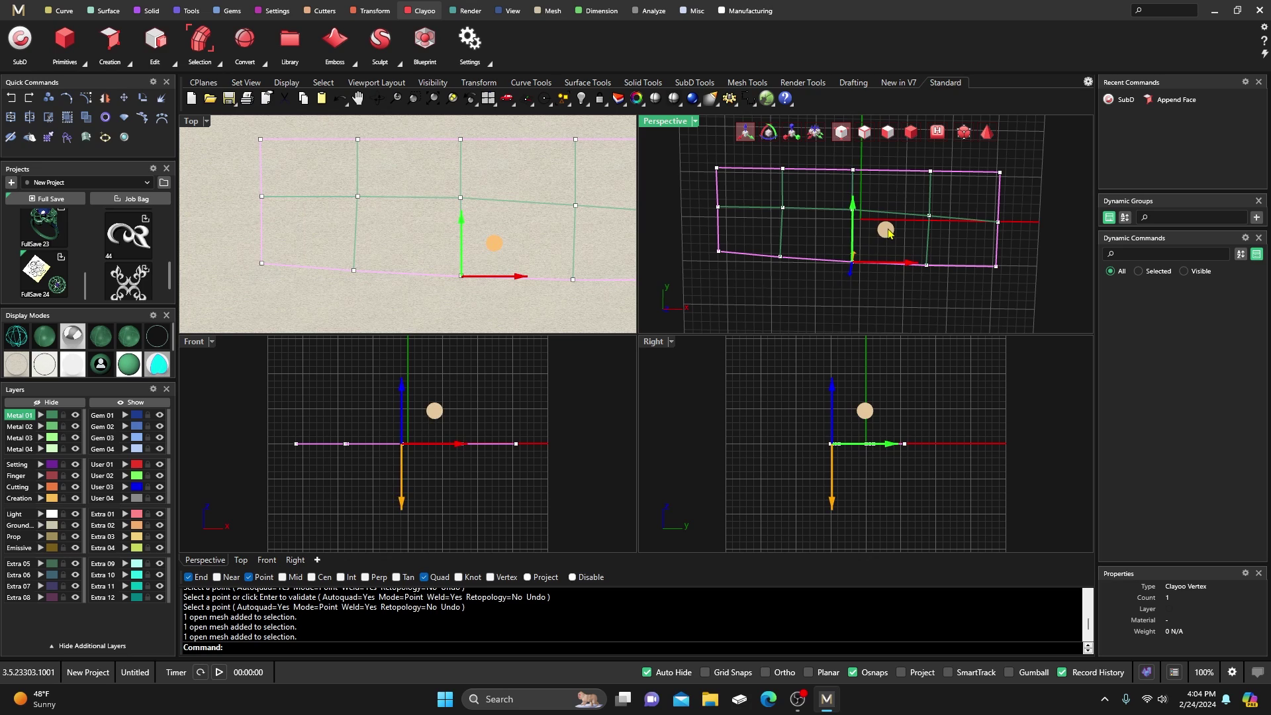
click(897, 206)
Step: Straighten the mesh's middle row by shifting its two inner-left vertices slightly down along Y and its right-end vertex slightly up
click(852, 210)
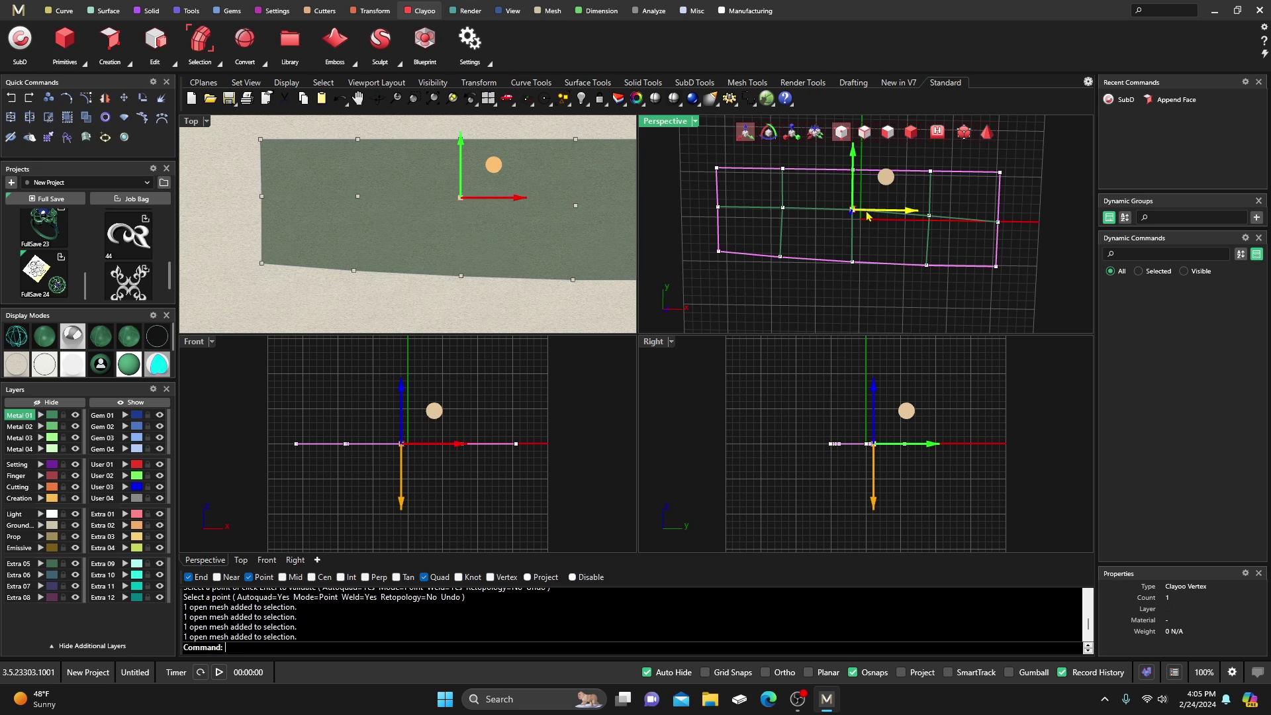
click(782, 207)
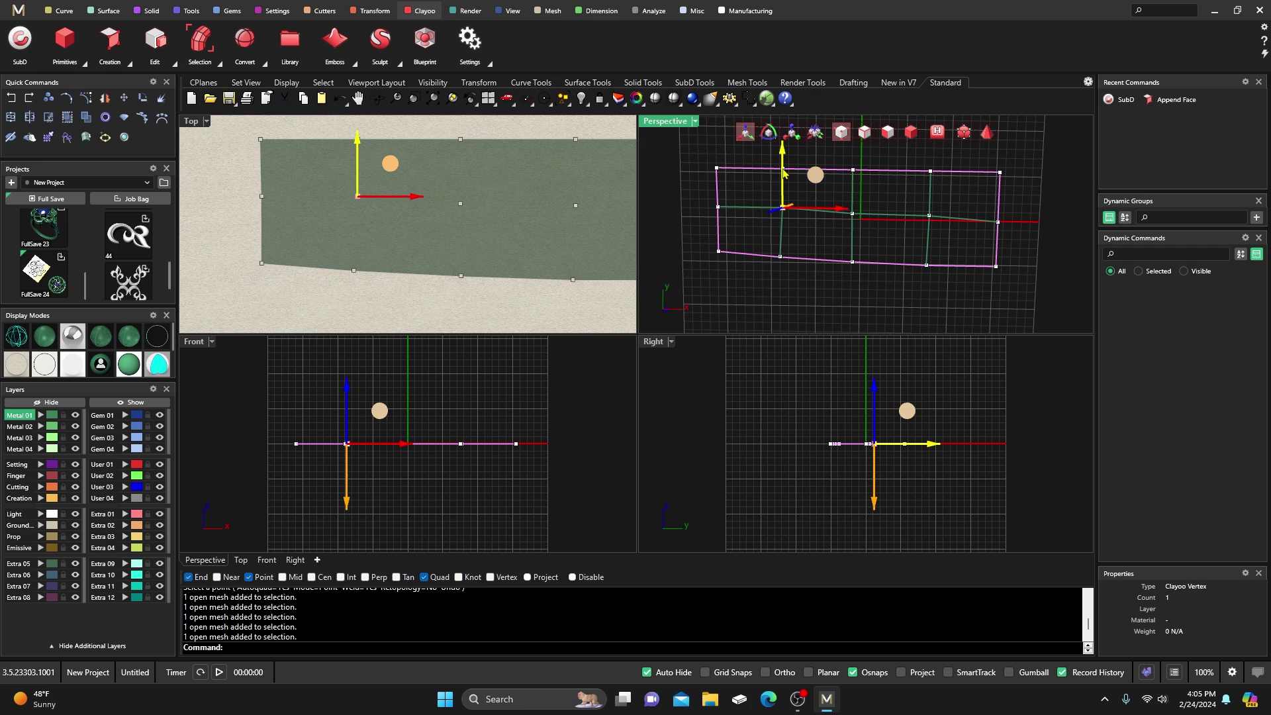
drag(783, 172, 808, 187)
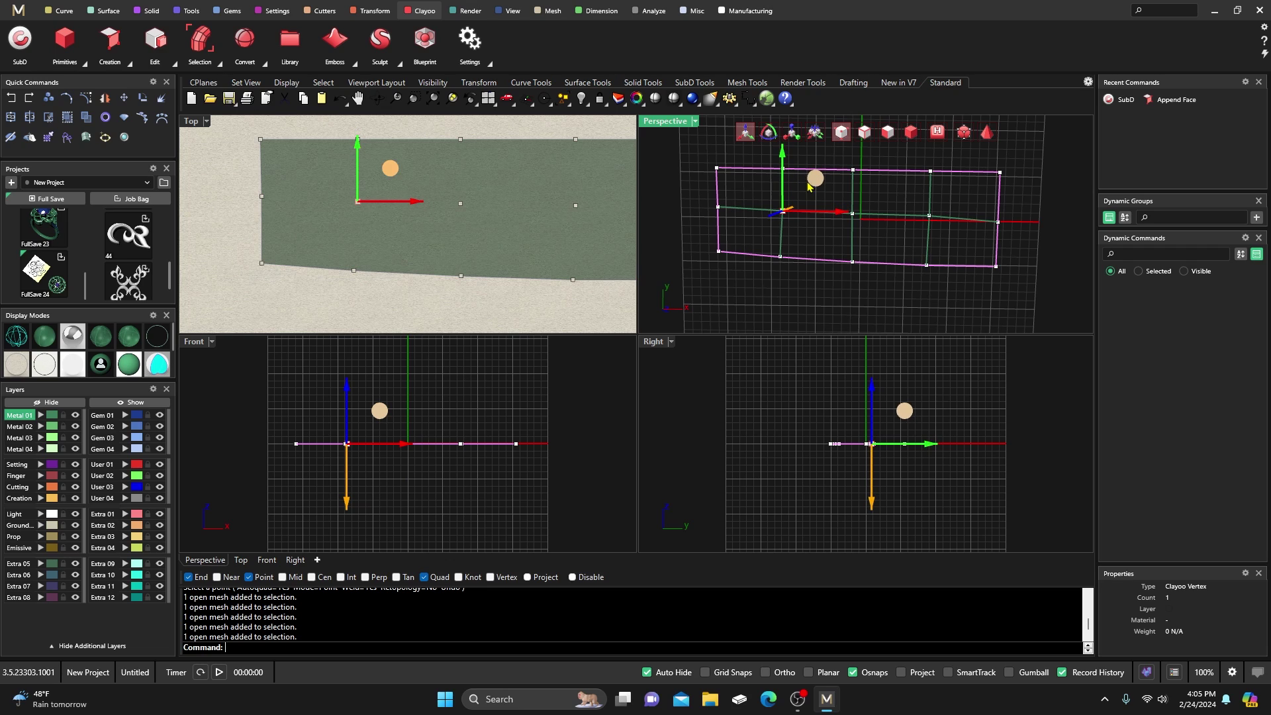
click(929, 215)
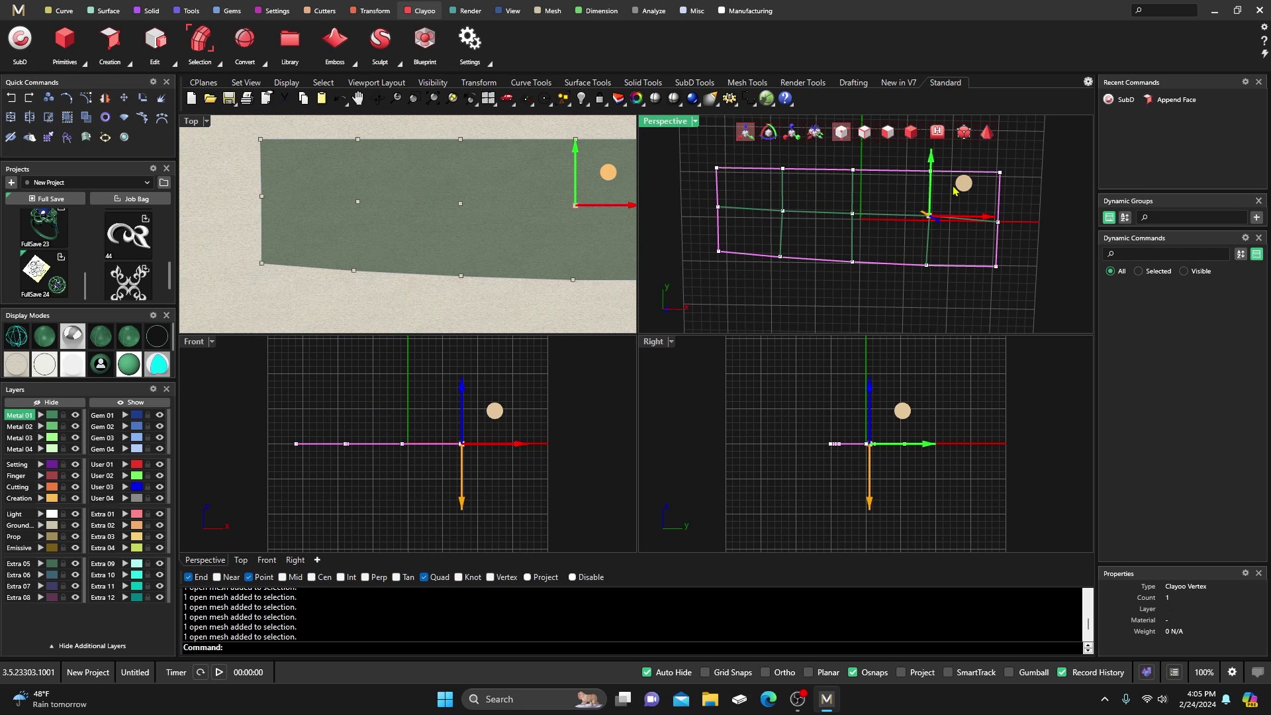
click(988, 205)
click(998, 223)
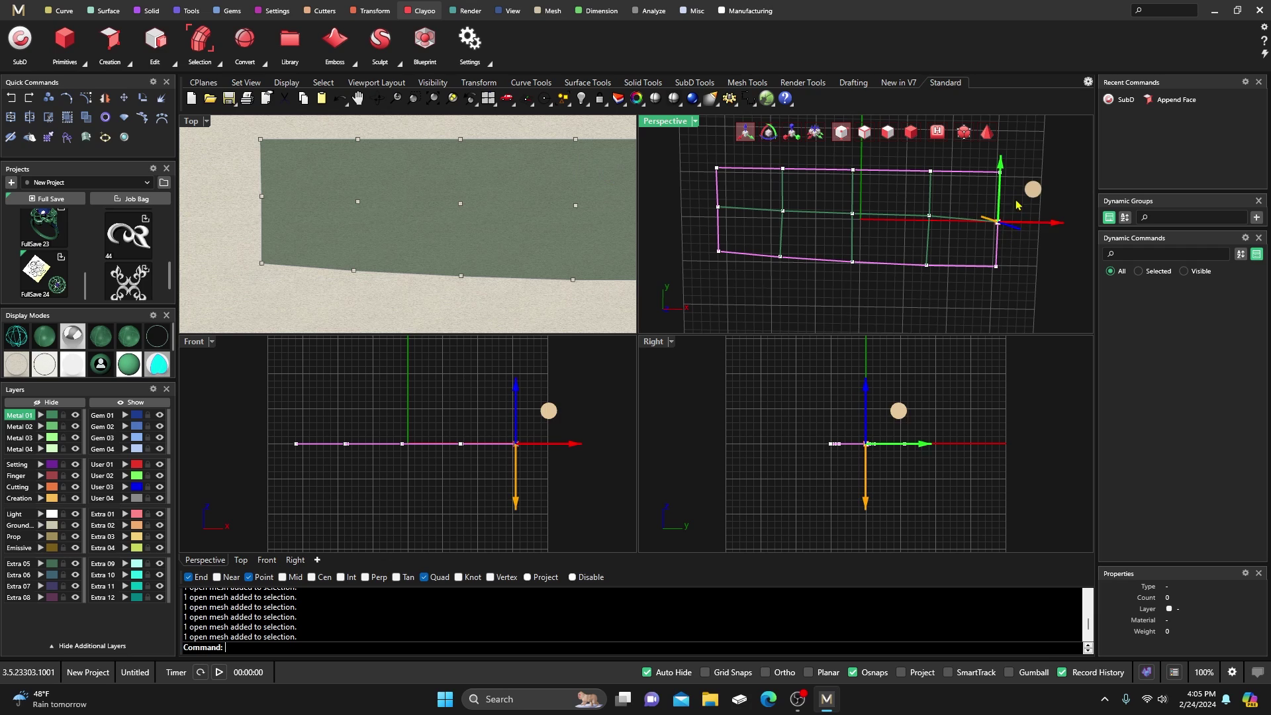
drag(1030, 188, 1033, 188)
click(686, 227)
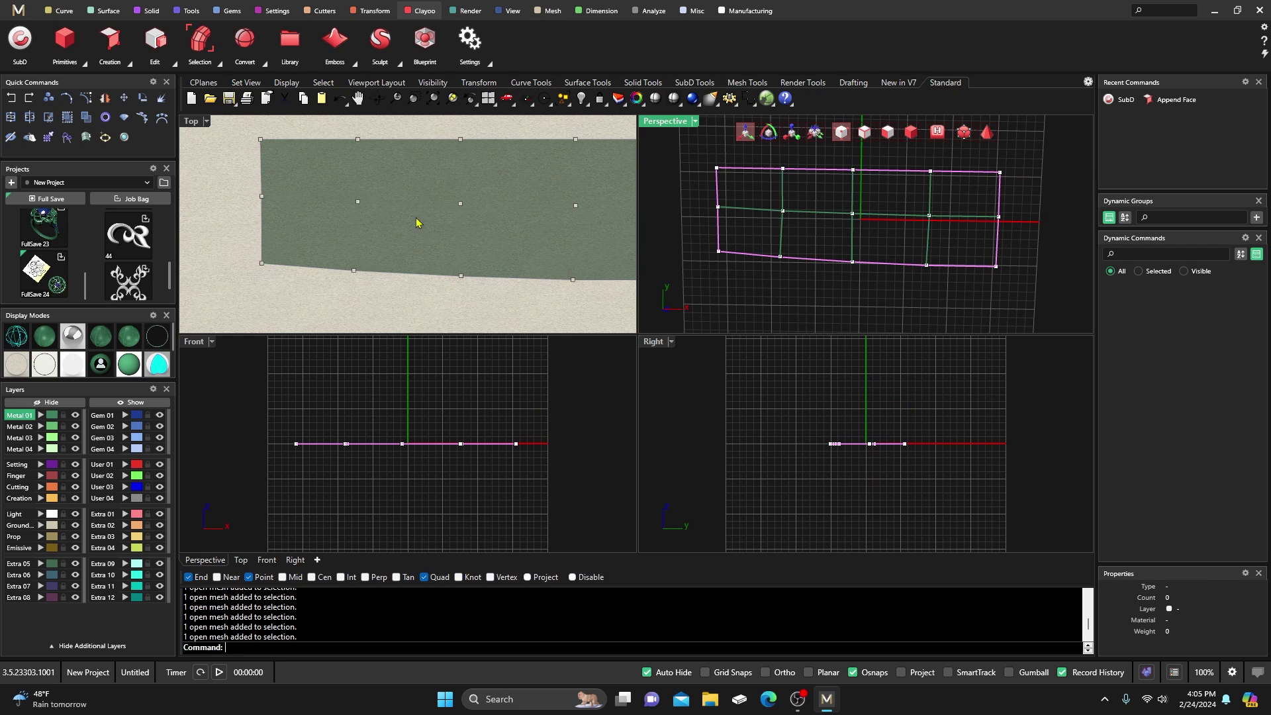
Step: Append a detached four-point face above the mesh's left end in the Front view, and delete that face again
scroll(280, 242, down, 1)
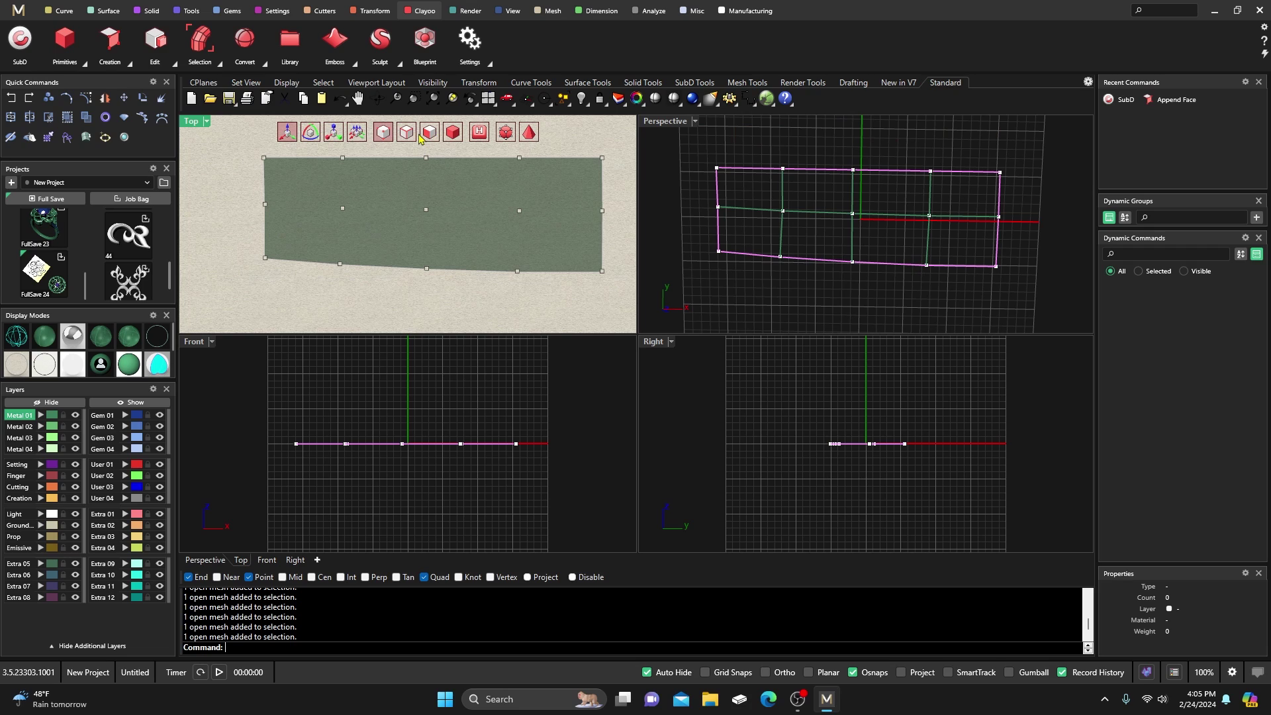
click(399, 206)
key(Escape)
click(129, 63)
click(121, 81)
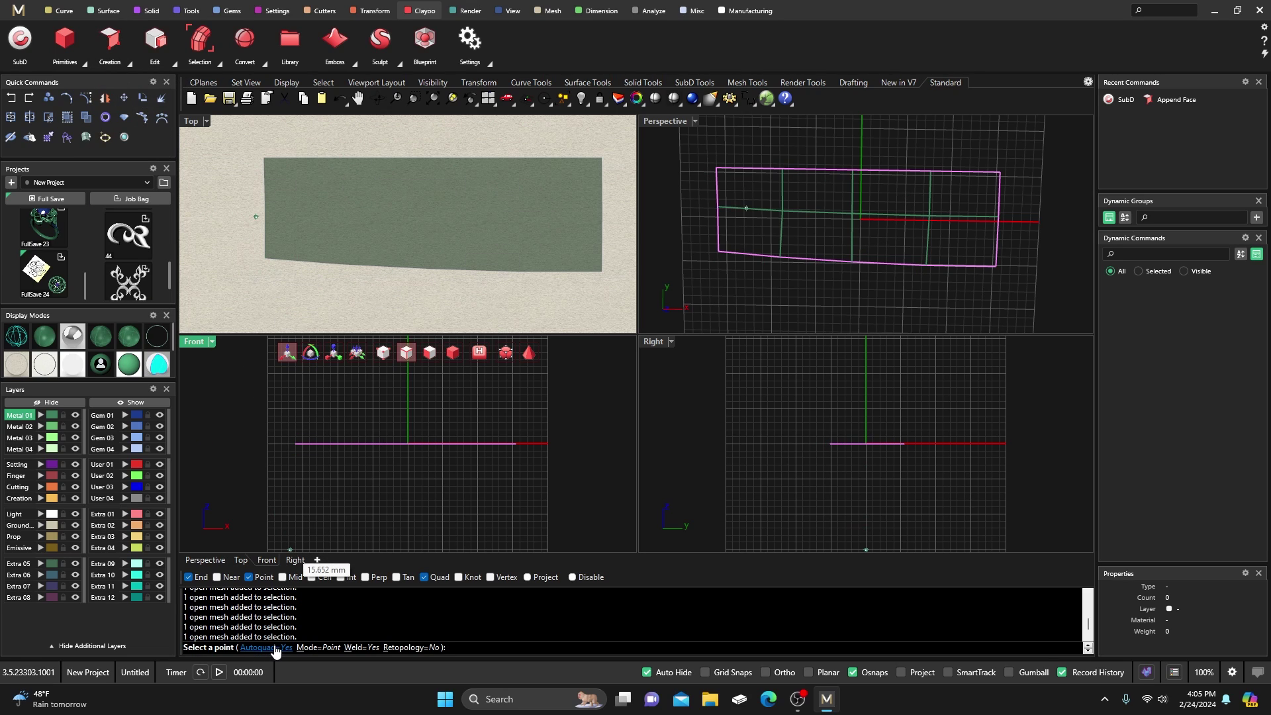
click(310, 409)
click(322, 410)
click(348, 410)
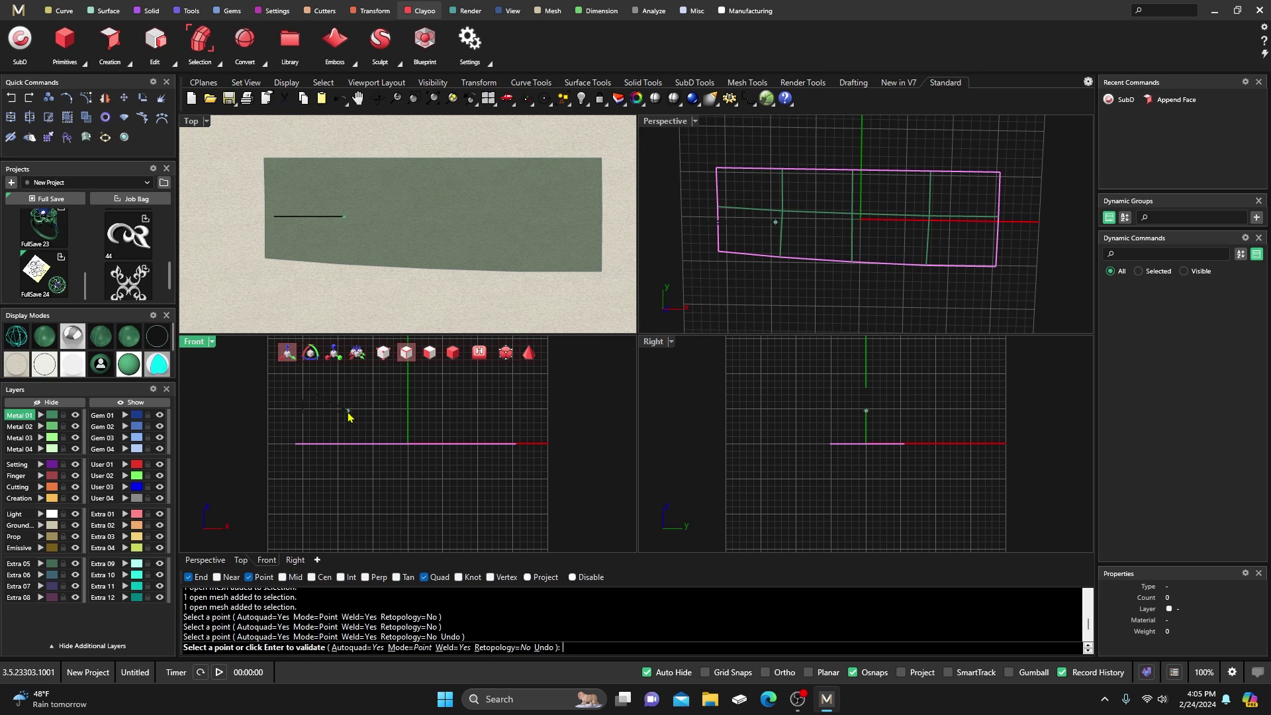
click(355, 384)
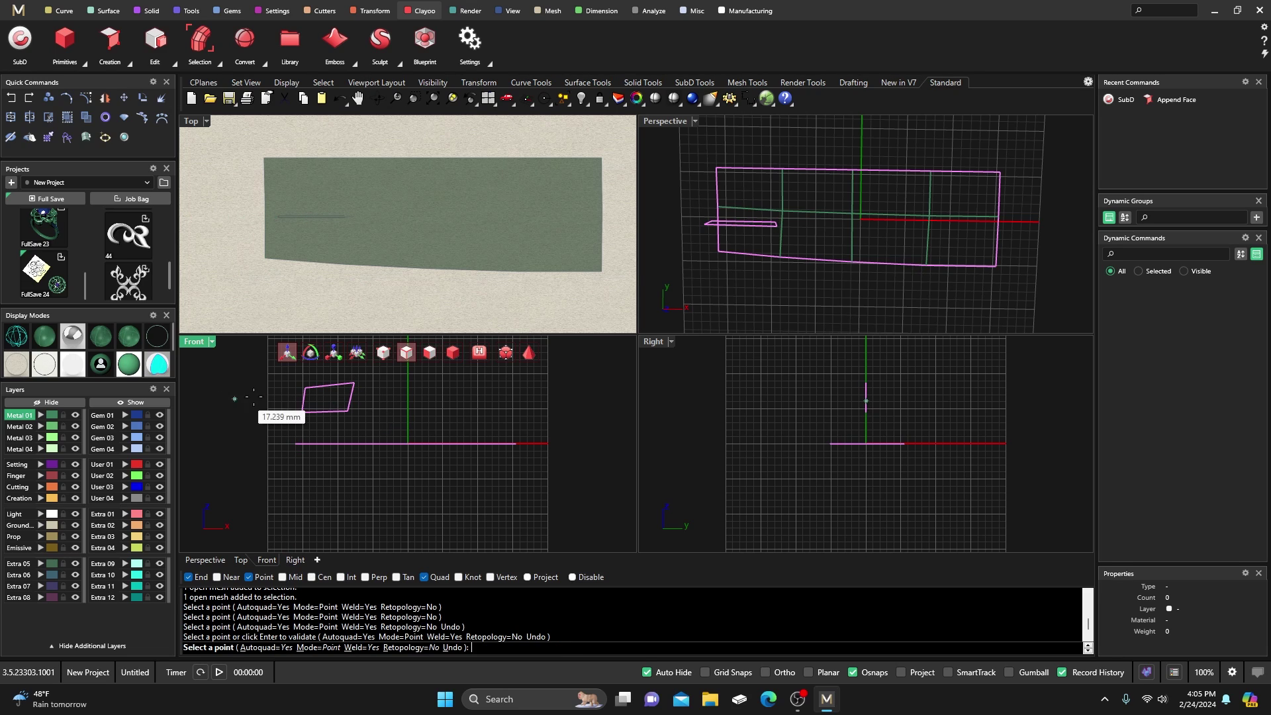
key(Return)
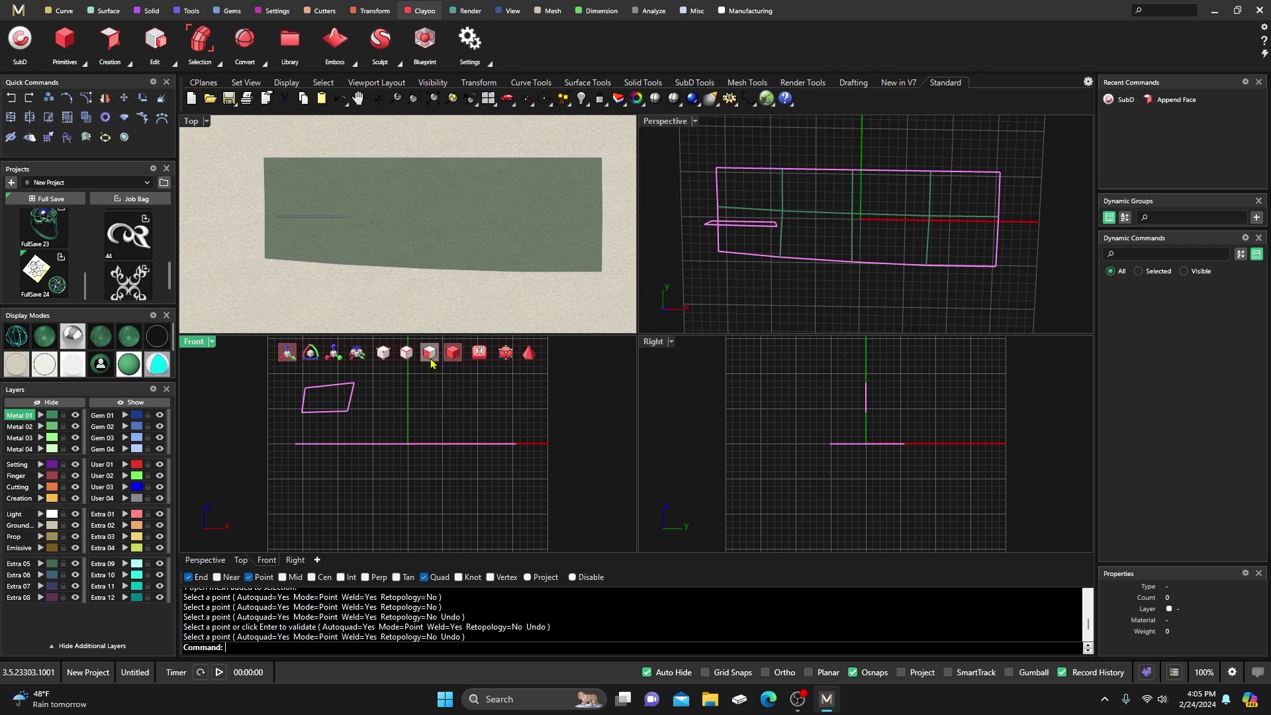
click(350, 402)
key(Delete)
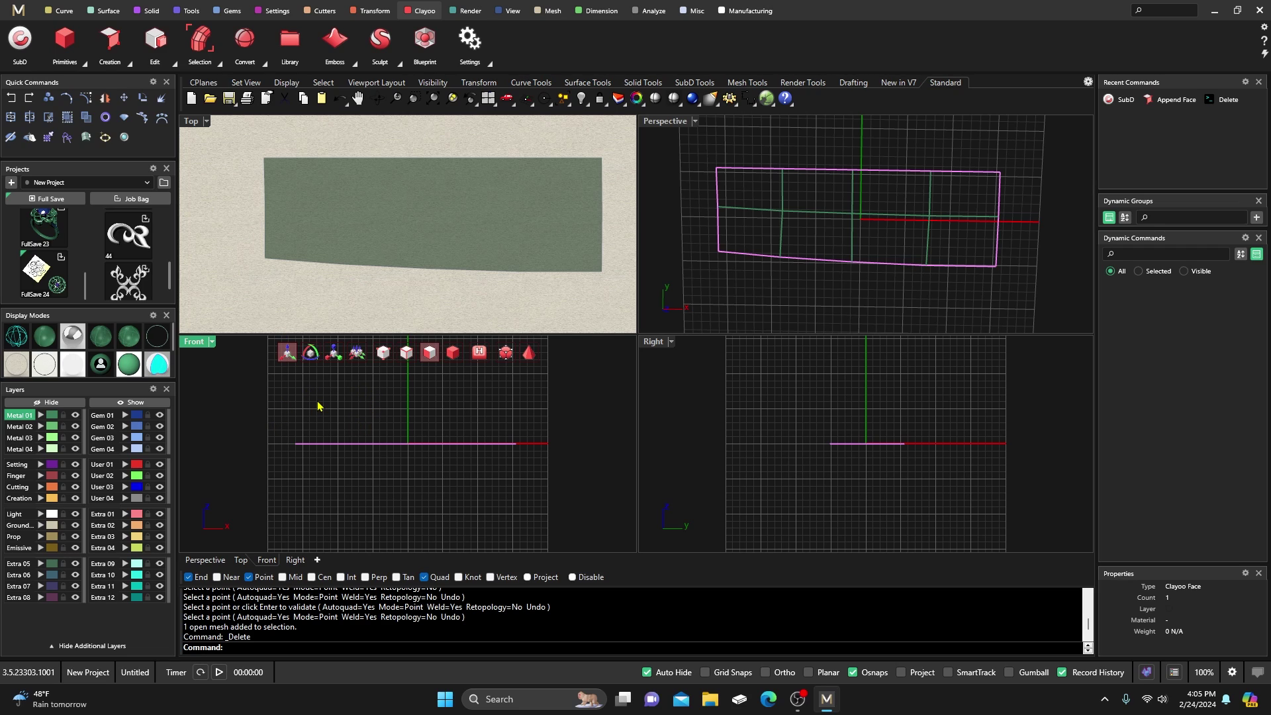
Step: In the Top view, append a triangular face to the upper row's left edge, its outer point about 8.5 mm from the edge's lower vertex
right_drag(315, 301, 377, 304)
scroll(368, 307, down, 1)
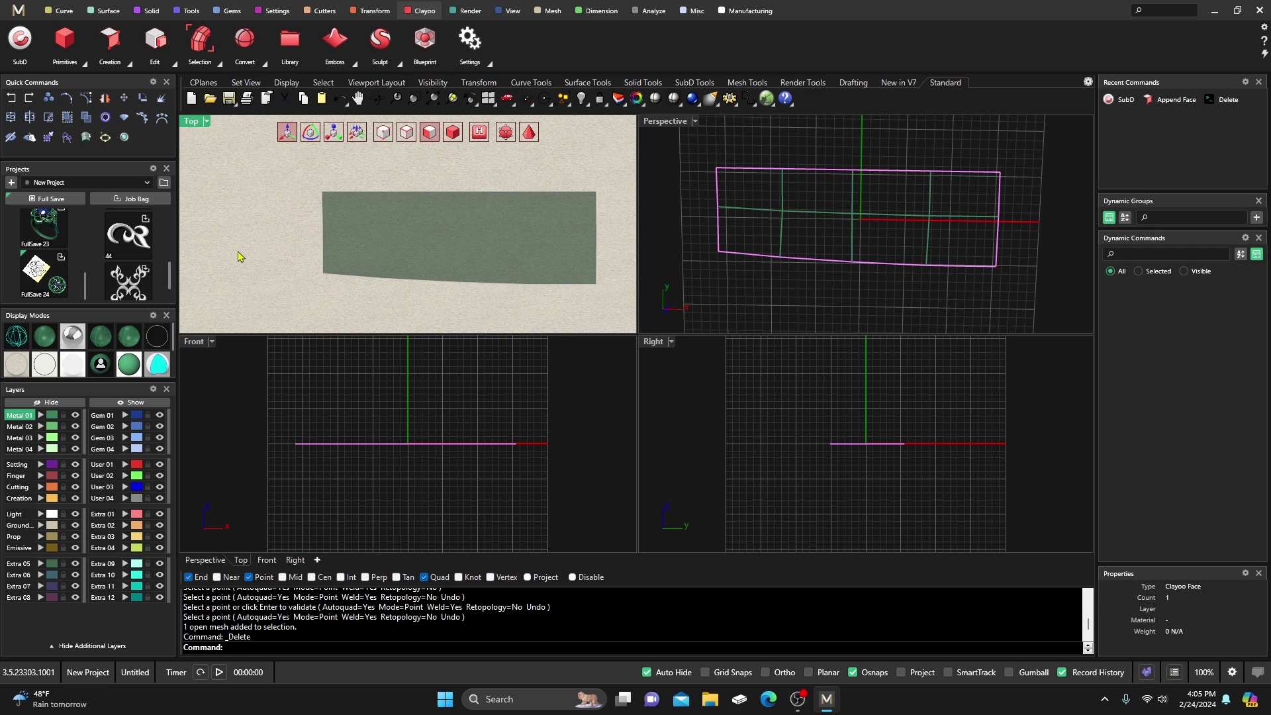
click(130, 69)
click(131, 98)
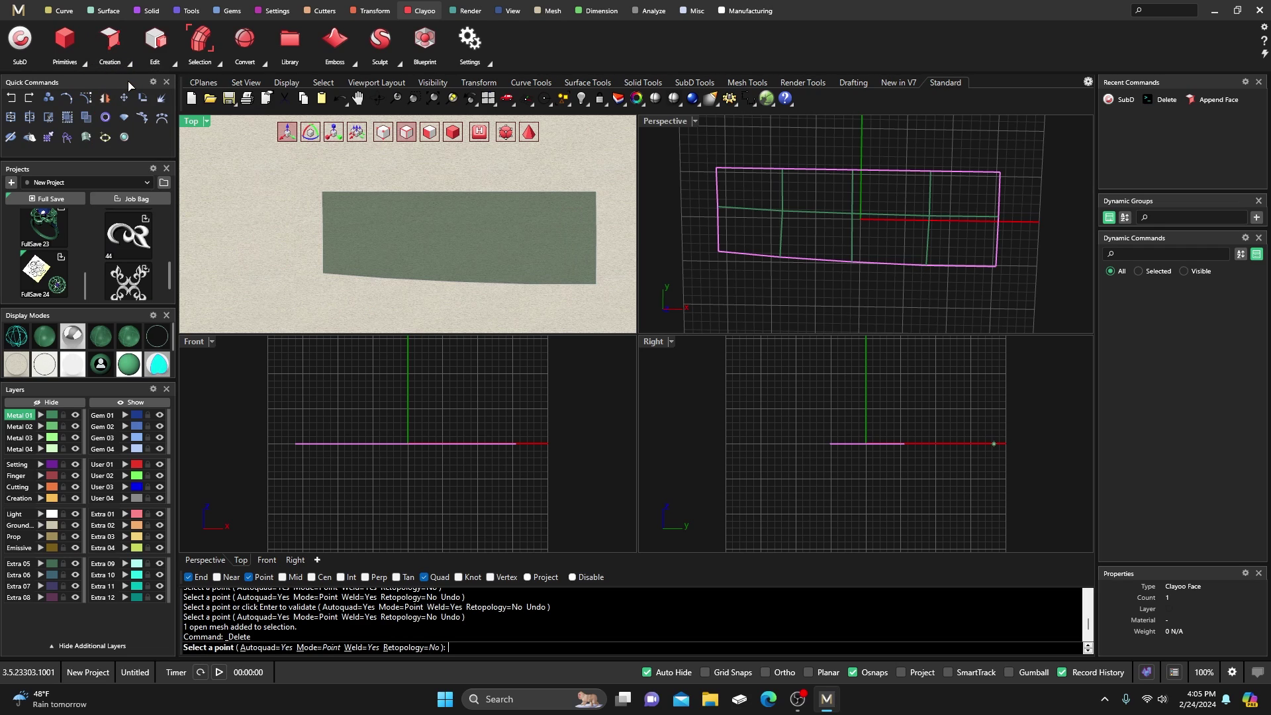
click(323, 193)
click(250, 215)
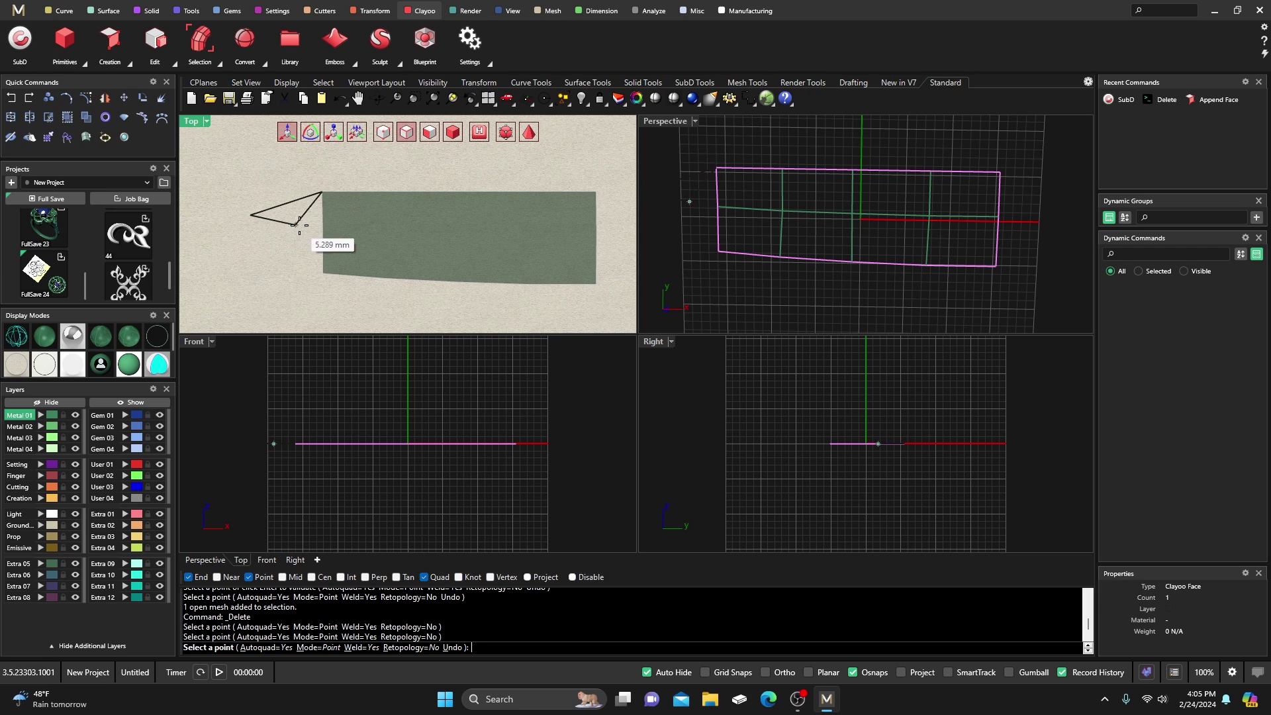
click(322, 230)
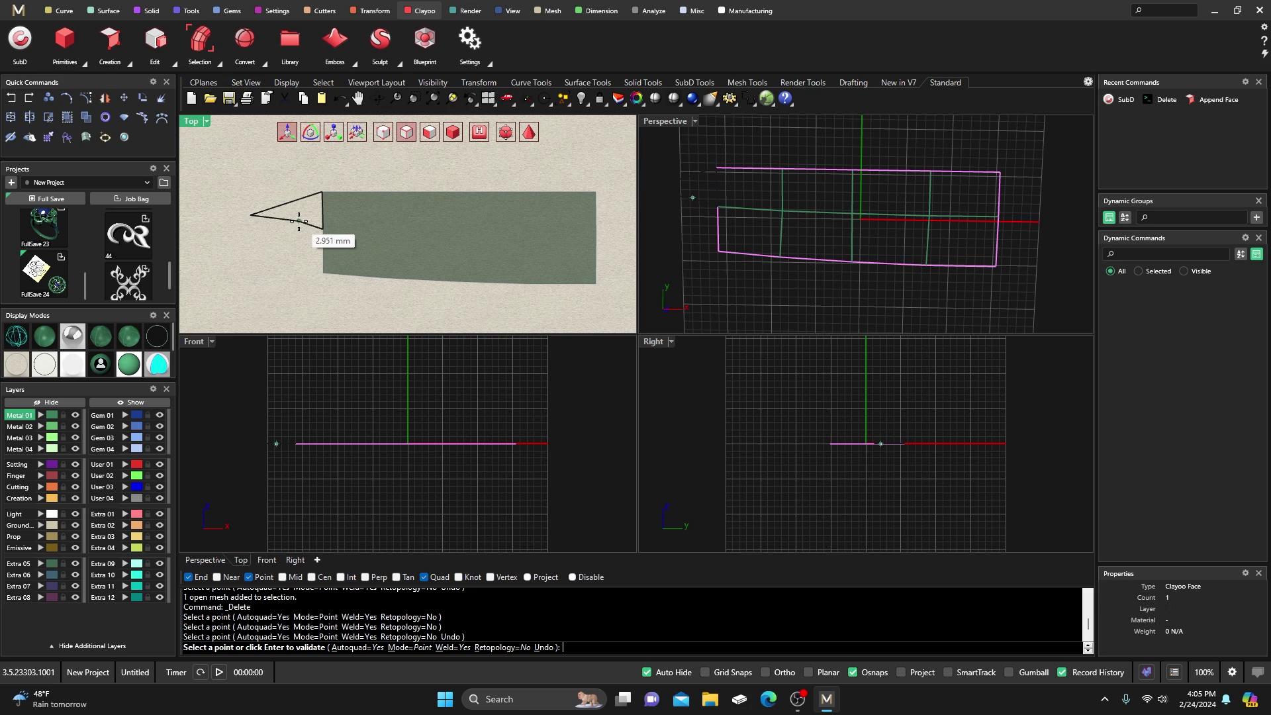
key(Return)
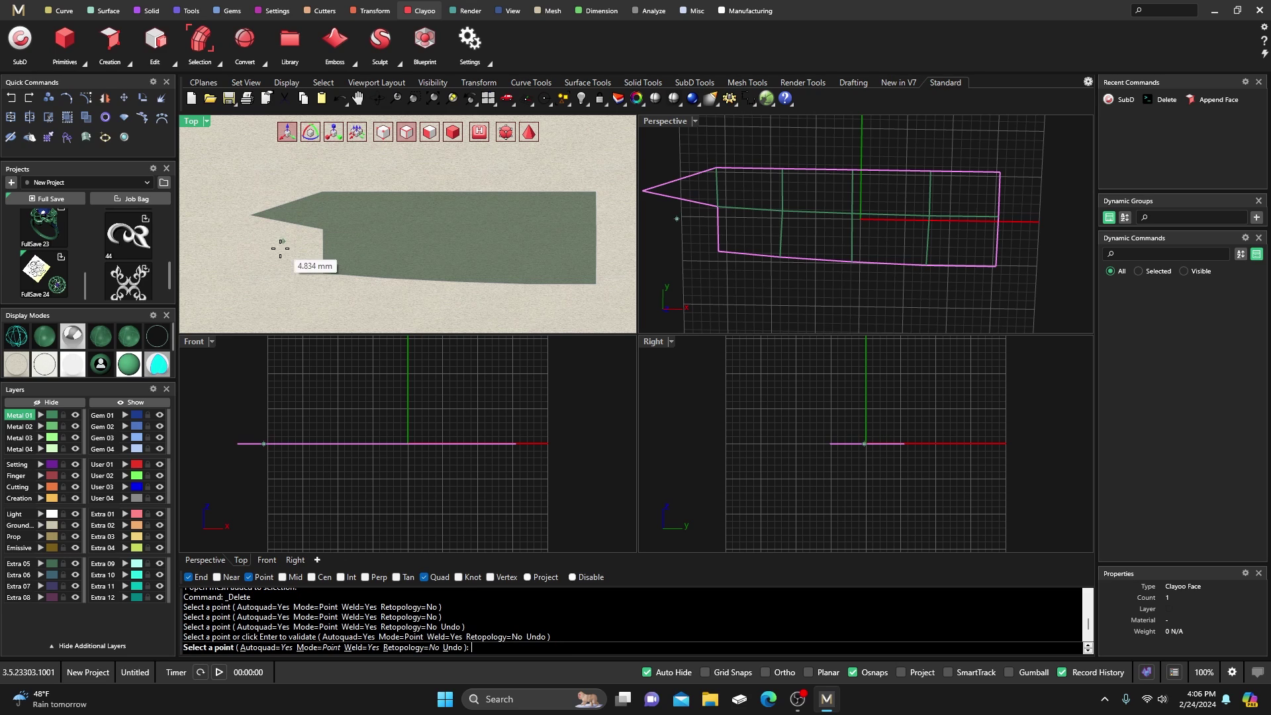
Step: Append a second triangular face from the left edge's middle vertex through the outer point to the lower-left corner, and finish Append Face
click(322, 231)
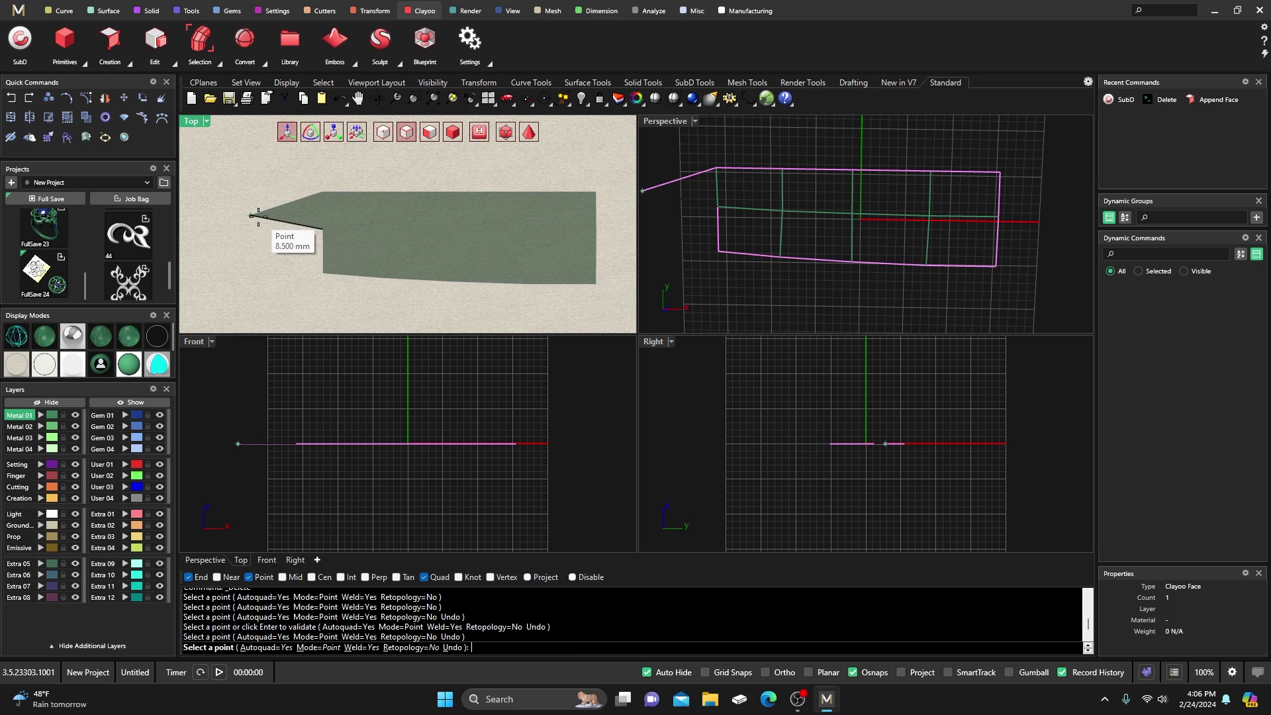
click(251, 215)
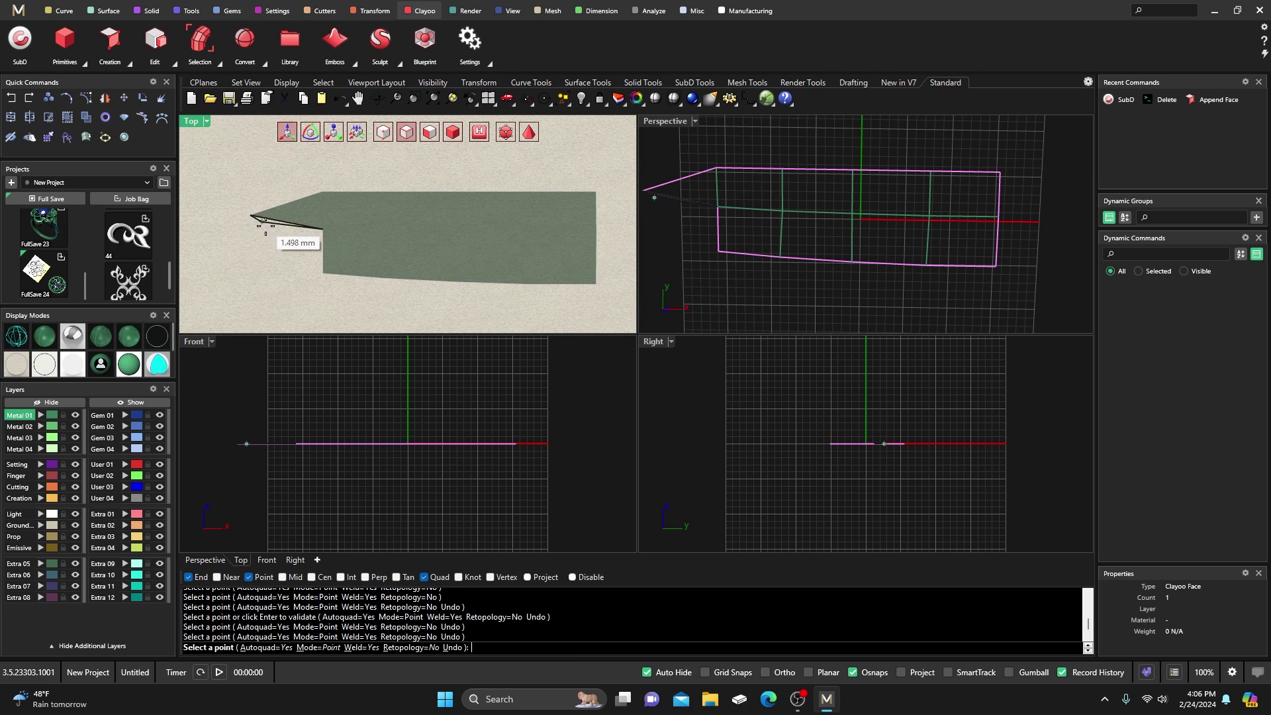
click(320, 273)
key(Return)
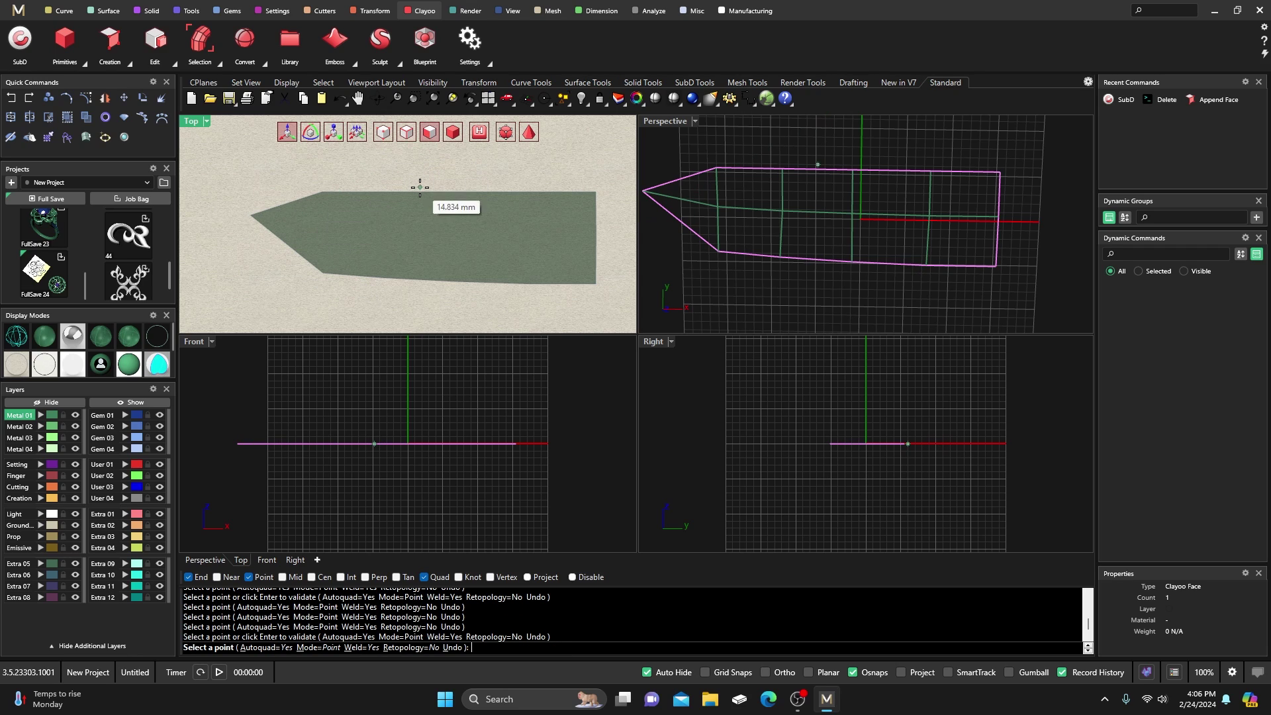
key(Return)
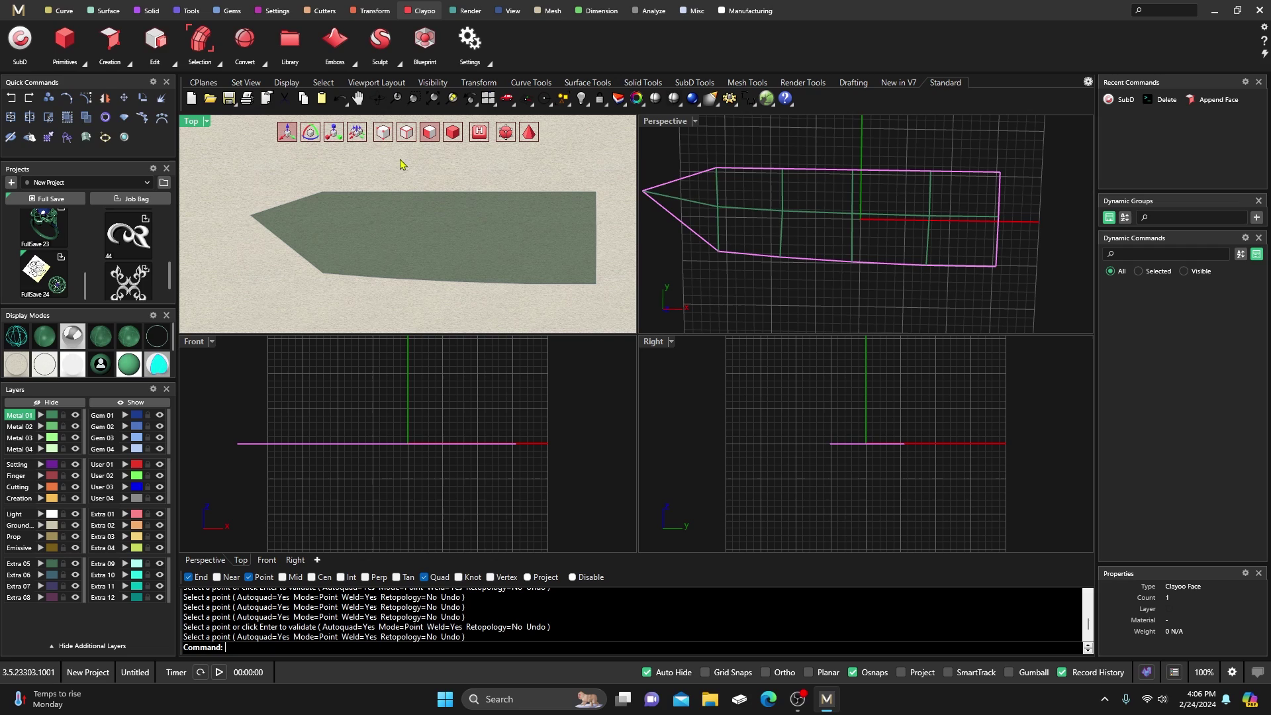
Step: Delete the two triangular faces at the mesh's left end
click(292, 223)
key(Delete)
click(300, 237)
key(Delete)
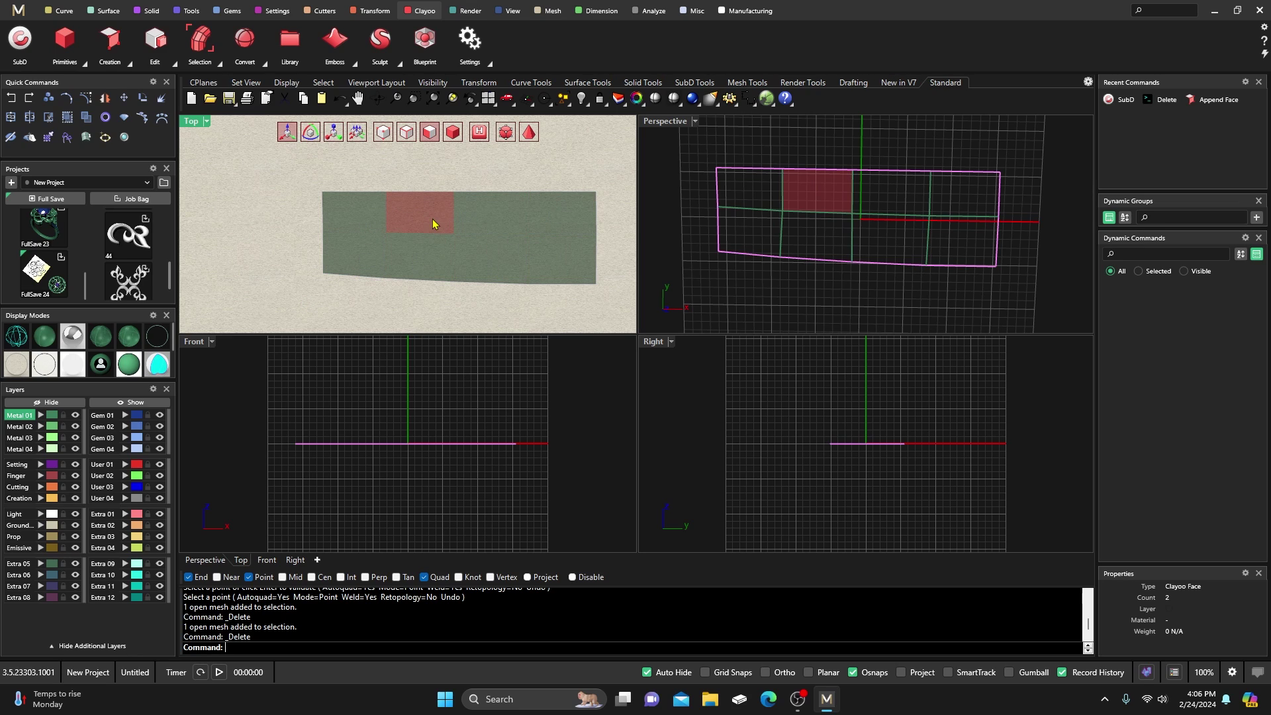
Step: In vertex mode, move the mesh's lower-left corner vertex slightly down along Y to level the lower edge, and deselect it
right_drag(430, 225, 391, 226)
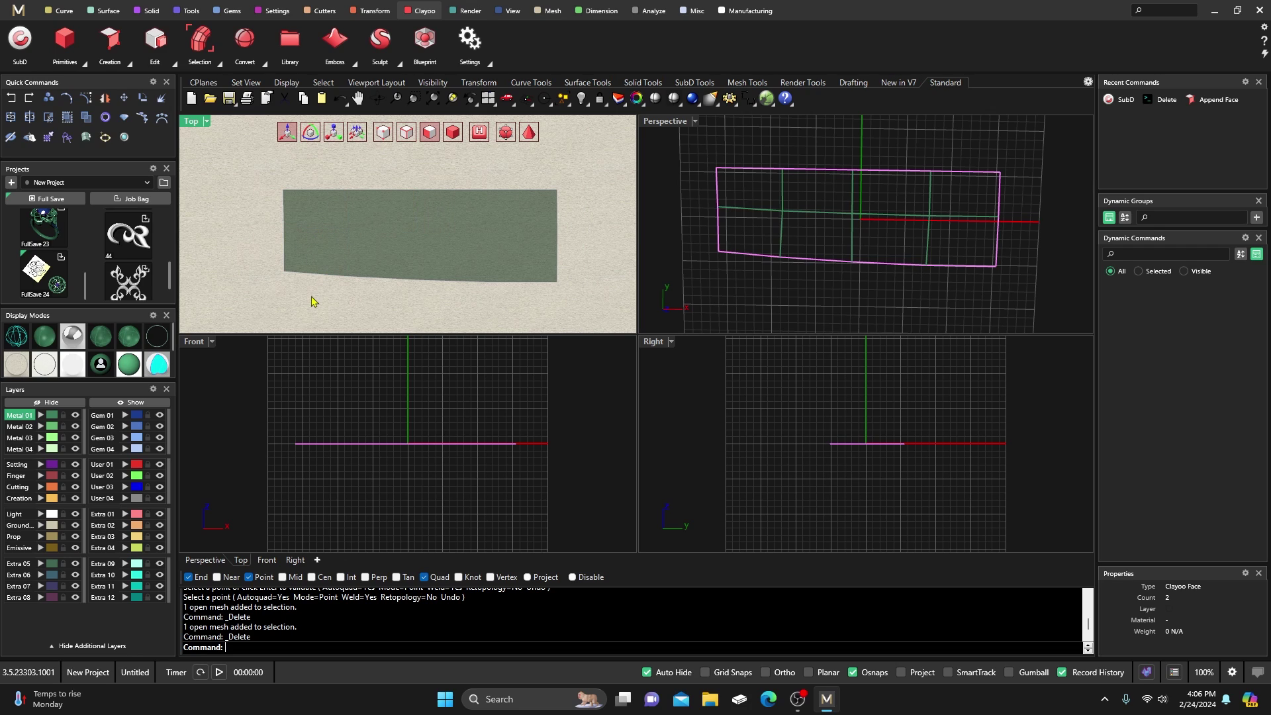
click(381, 230)
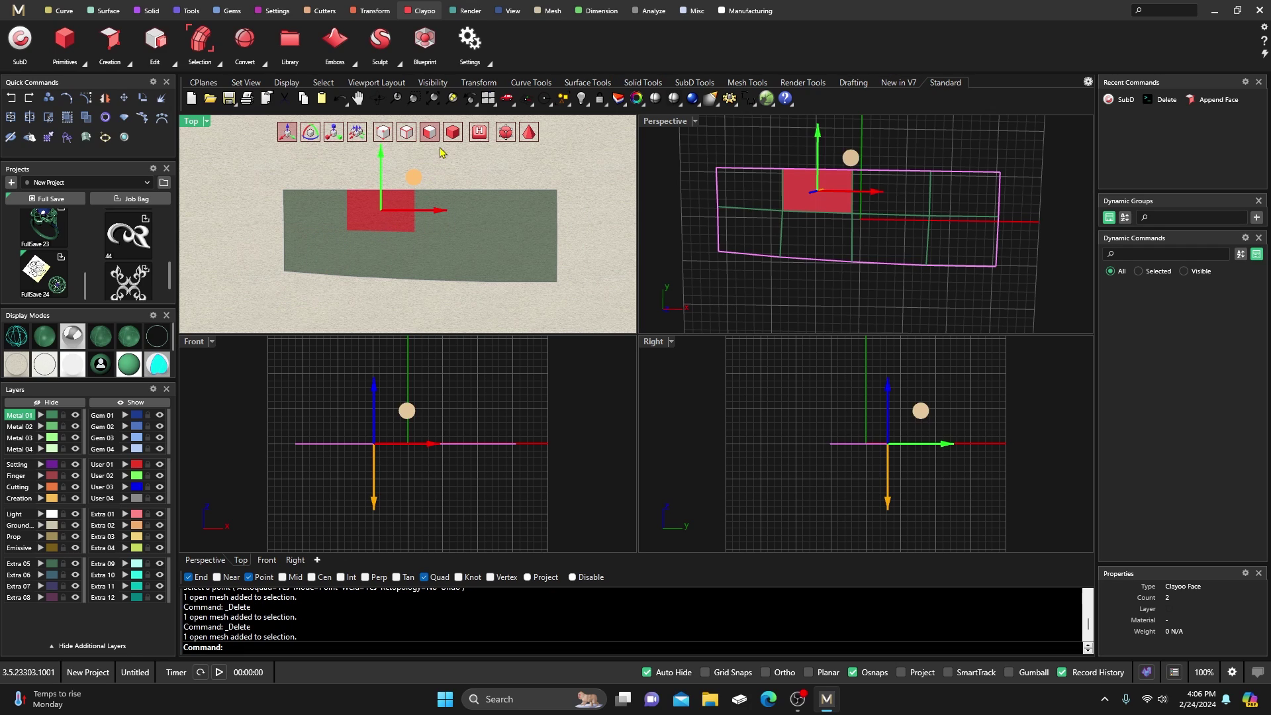
click(384, 135)
click(284, 271)
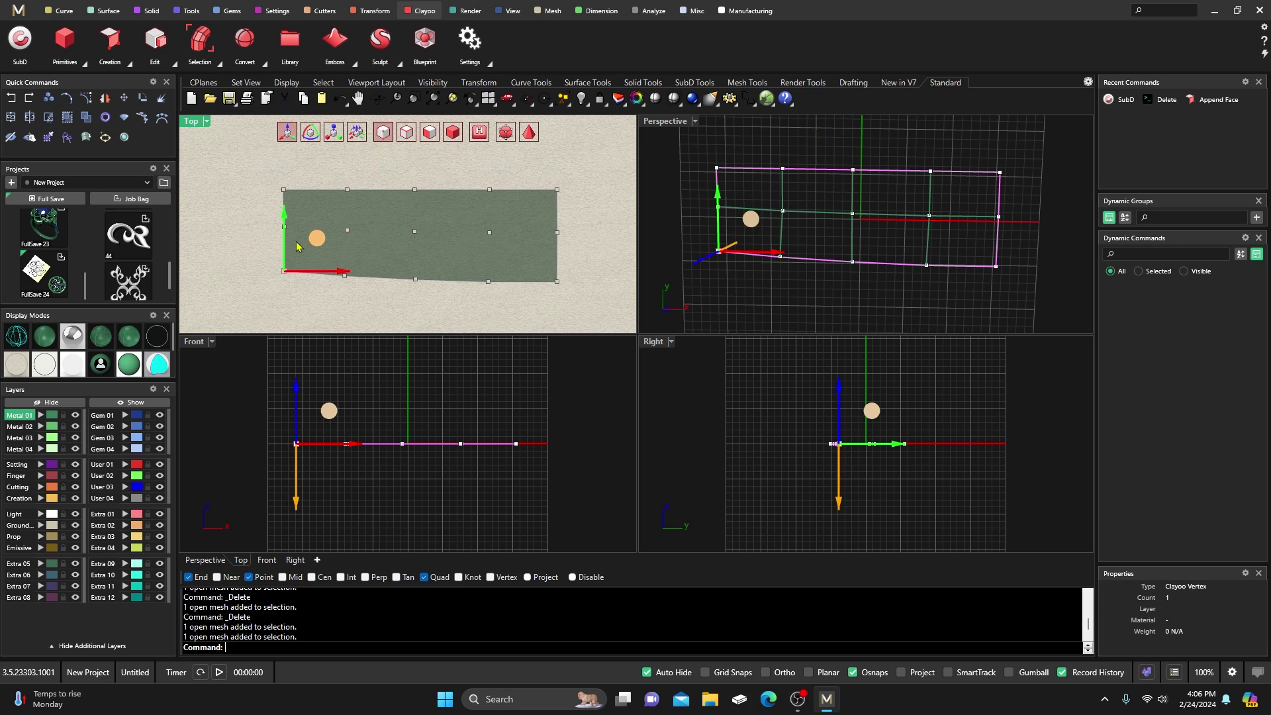
drag(286, 213, 285, 221)
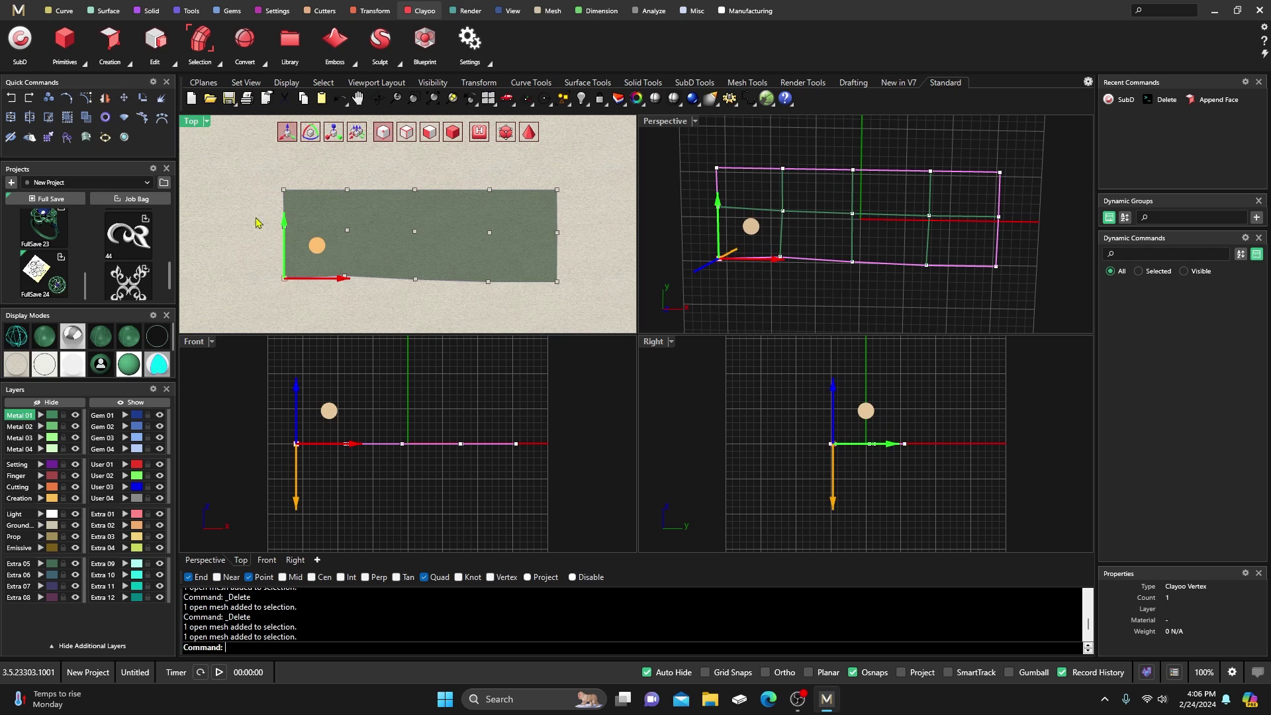
click(257, 224)
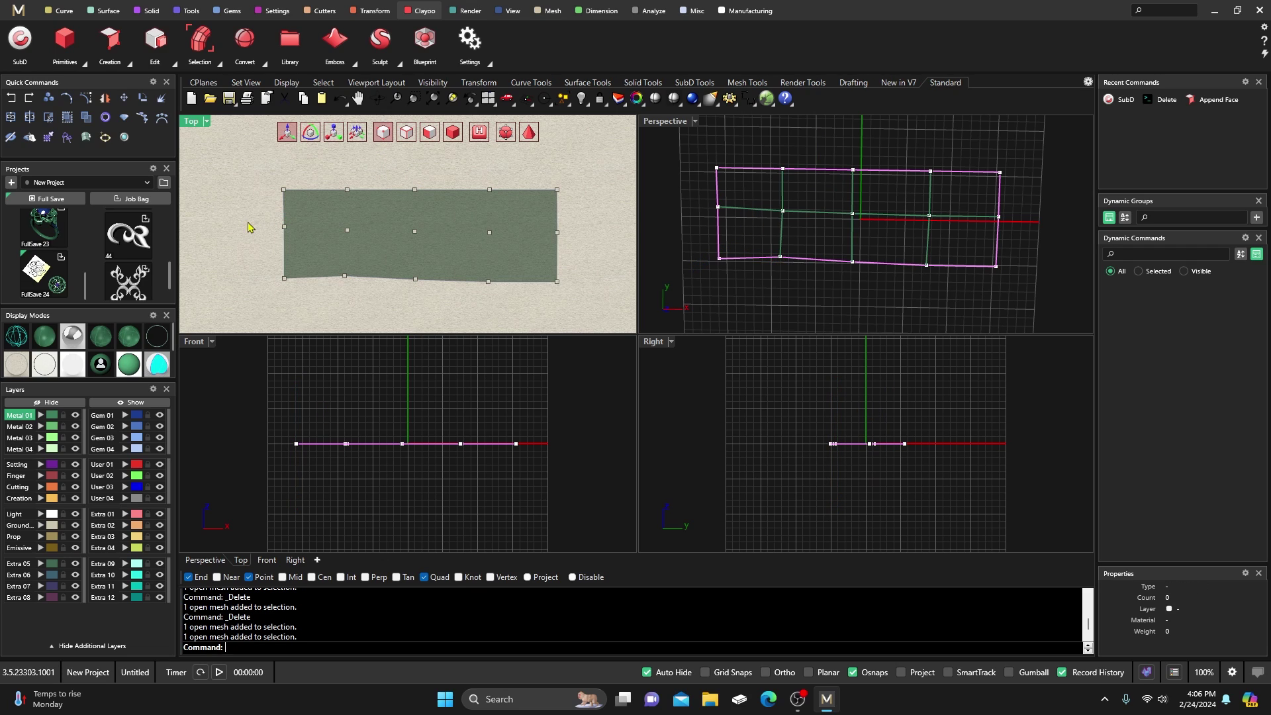
Step: Start Append Face with Autoquad set to No and append a six-sided face outward from the left edge of the mesh's upper row
click(434, 137)
click(128, 69)
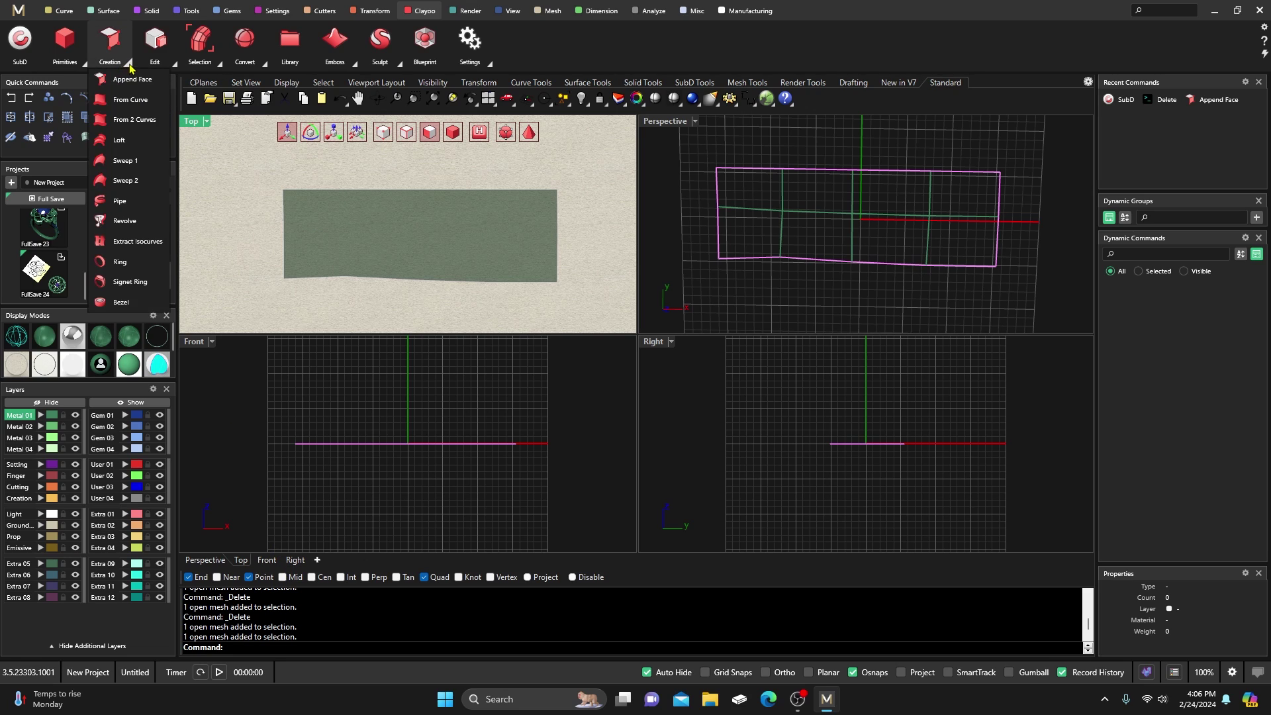
click(139, 88)
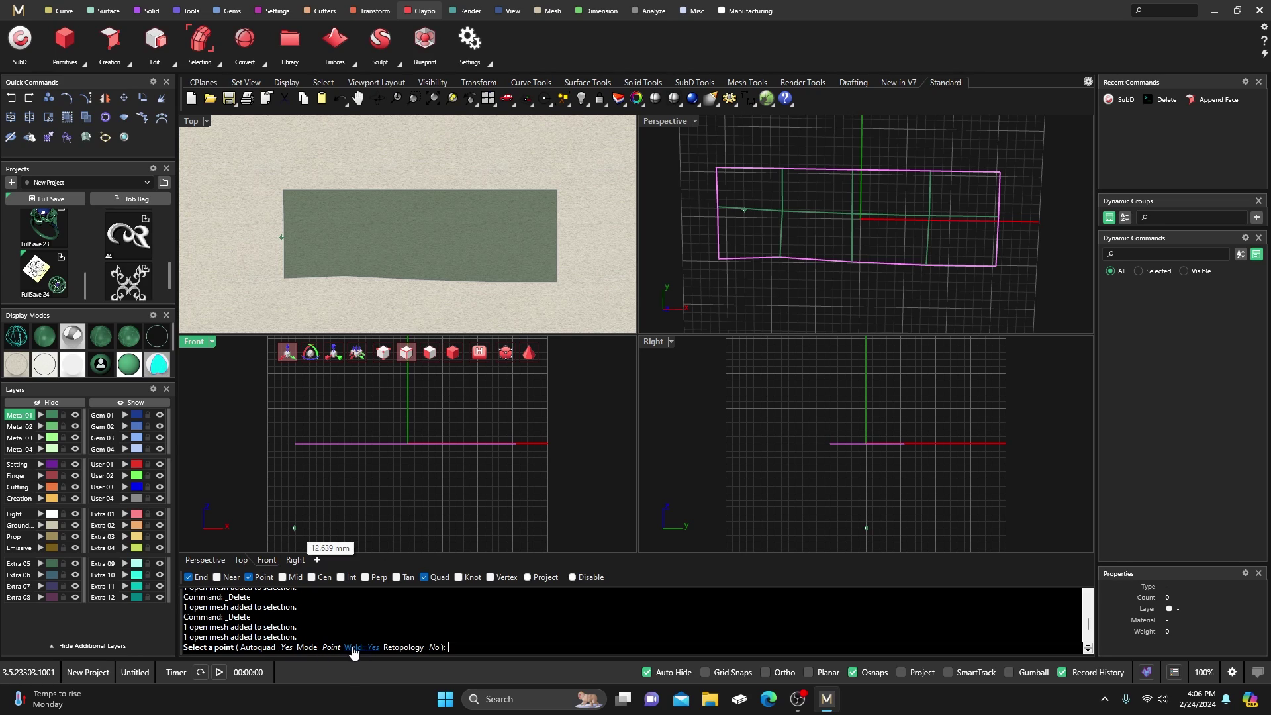
click(263, 650)
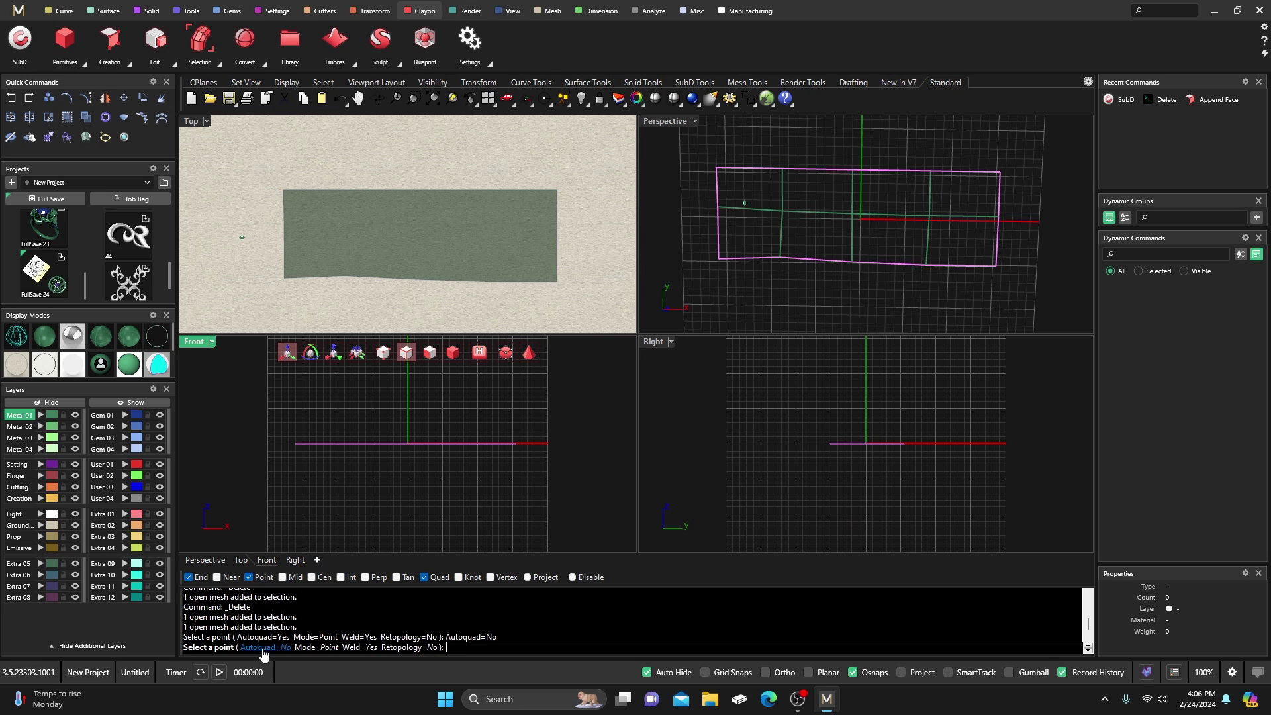
click(284, 190)
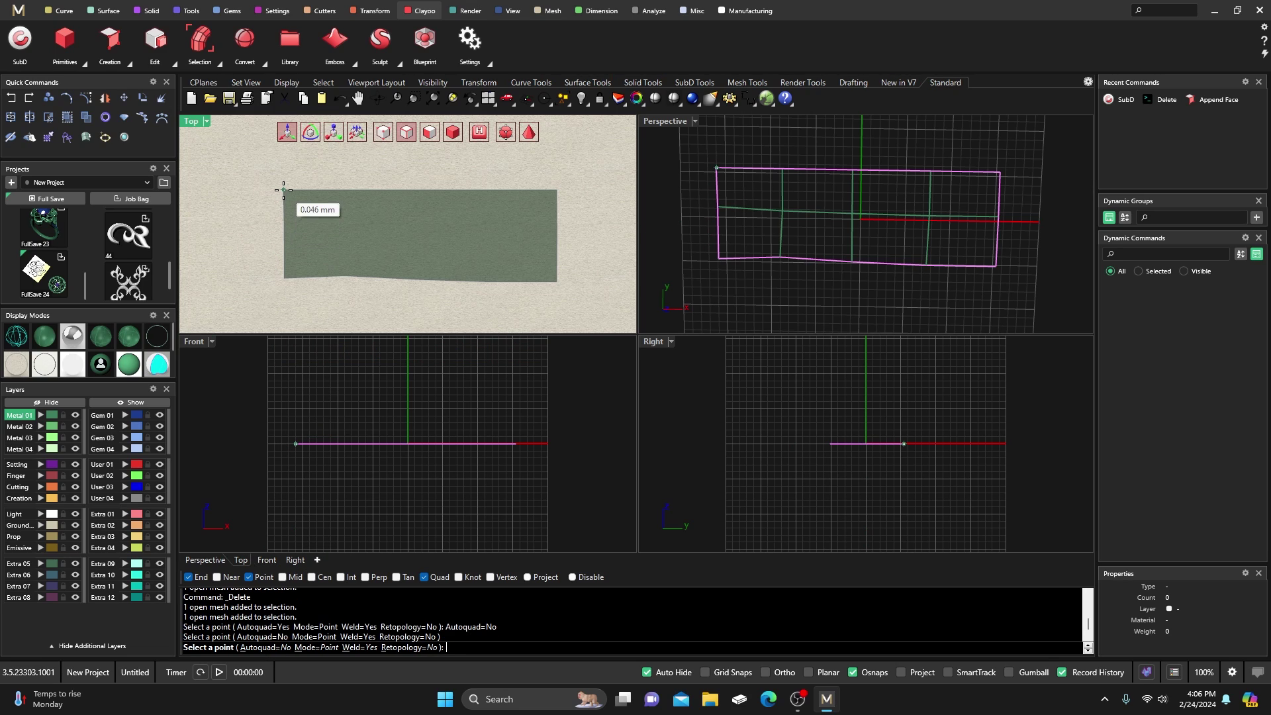
click(247, 148)
click(217, 188)
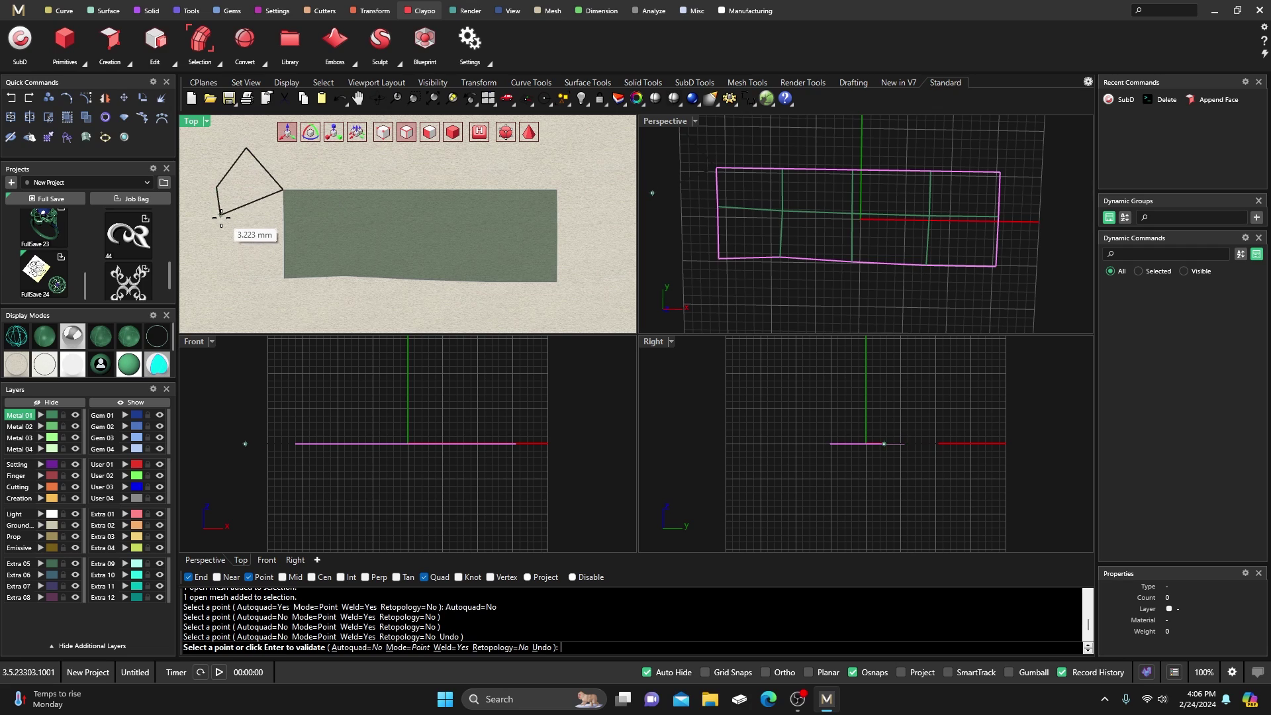
click(220, 218)
click(259, 230)
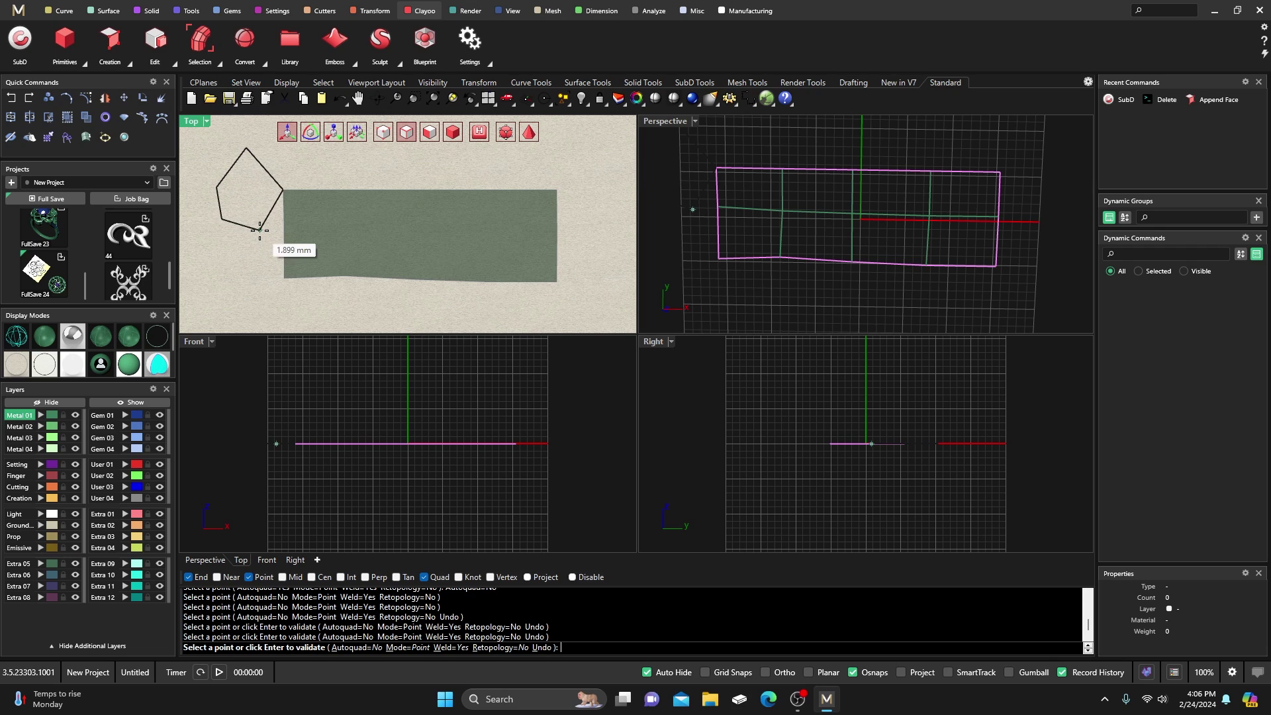
click(268, 229)
click(287, 231)
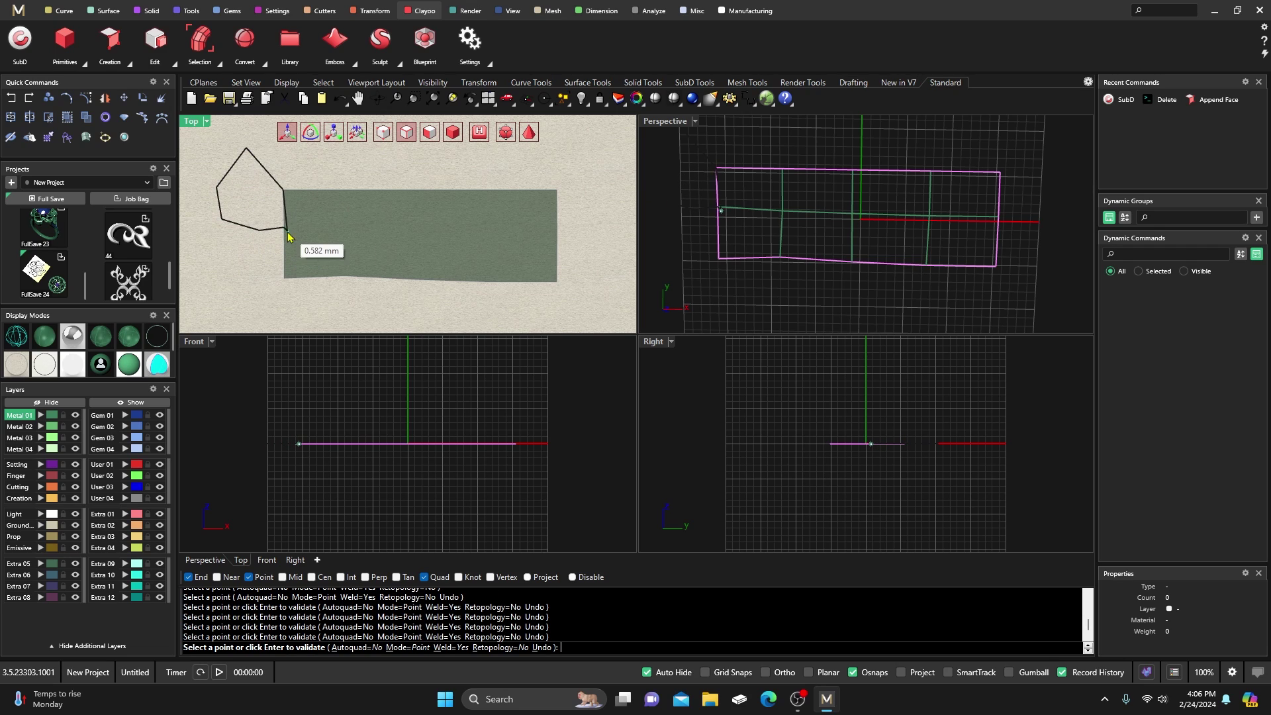
key(Return)
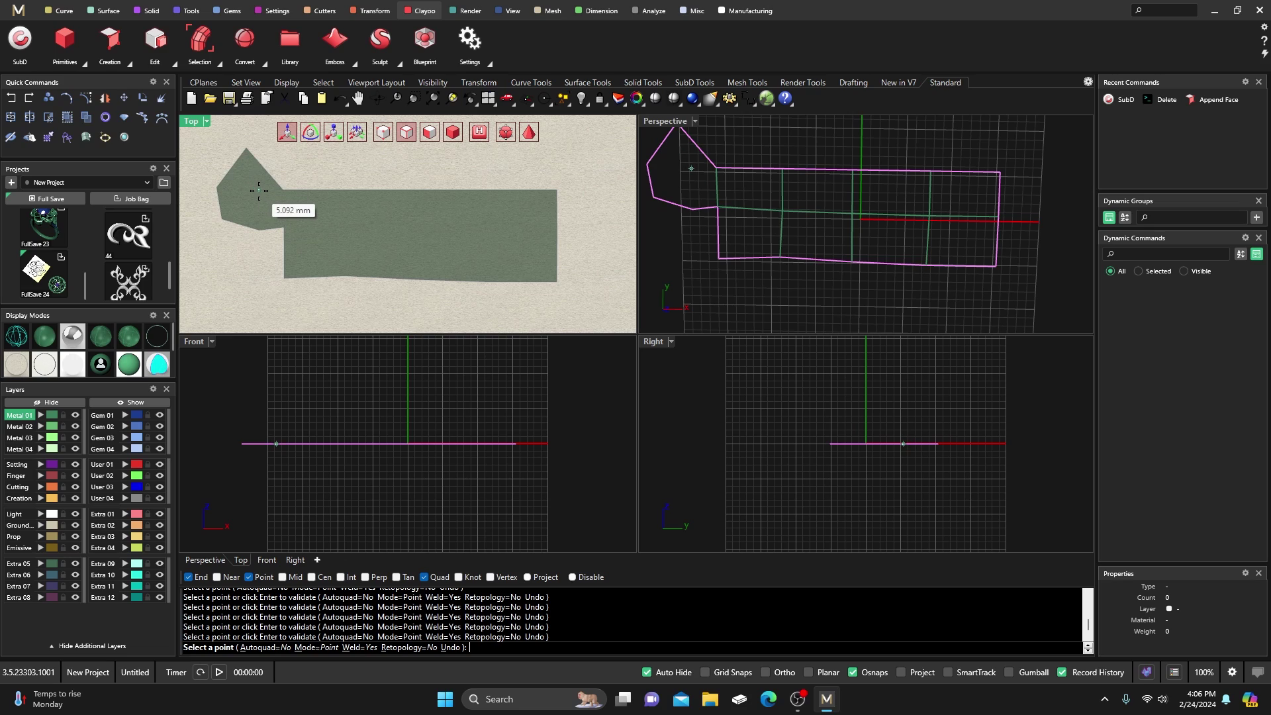
Step: Finish Append Face and delete the six-sided face at the mesh's left end
key(Return)
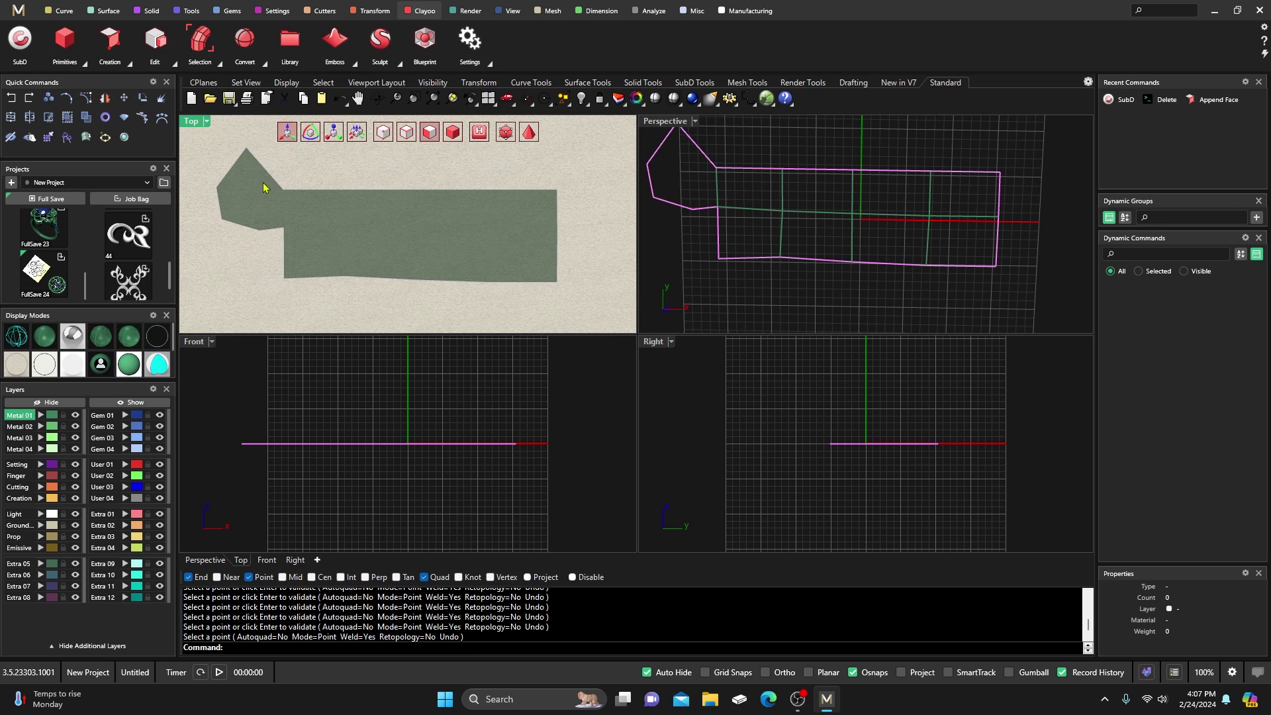
click(255, 194)
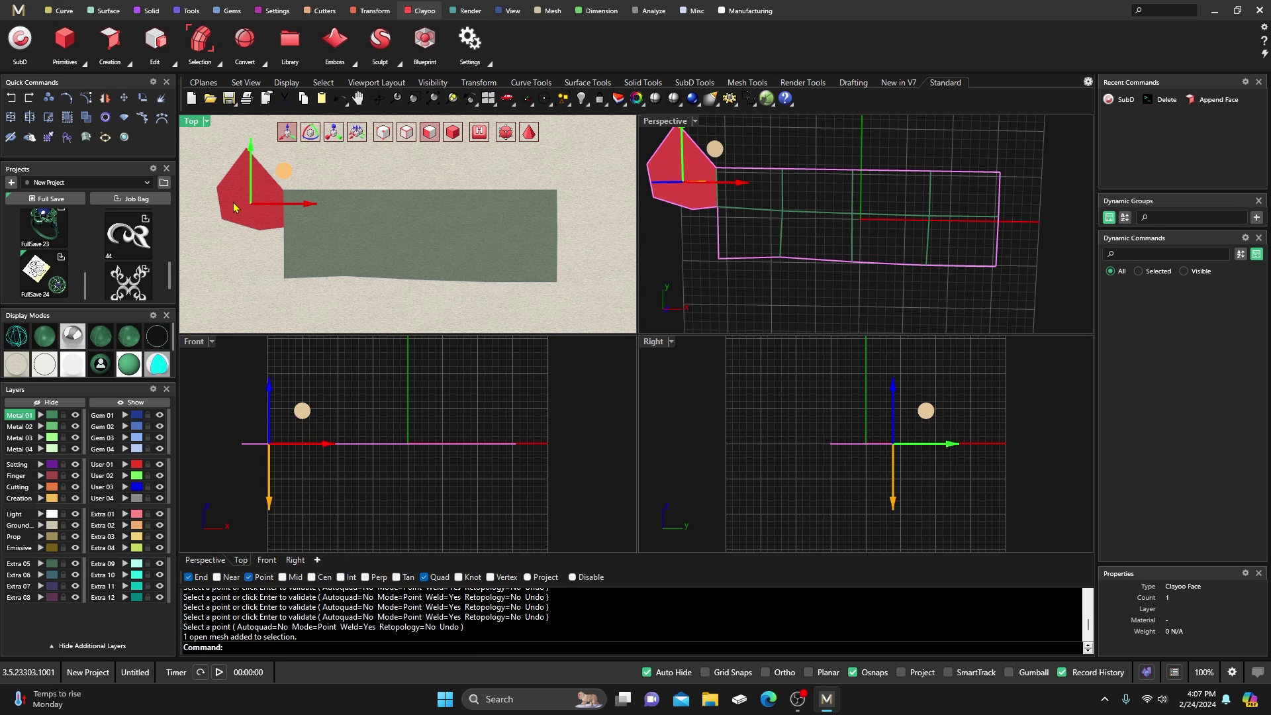
key(Delete)
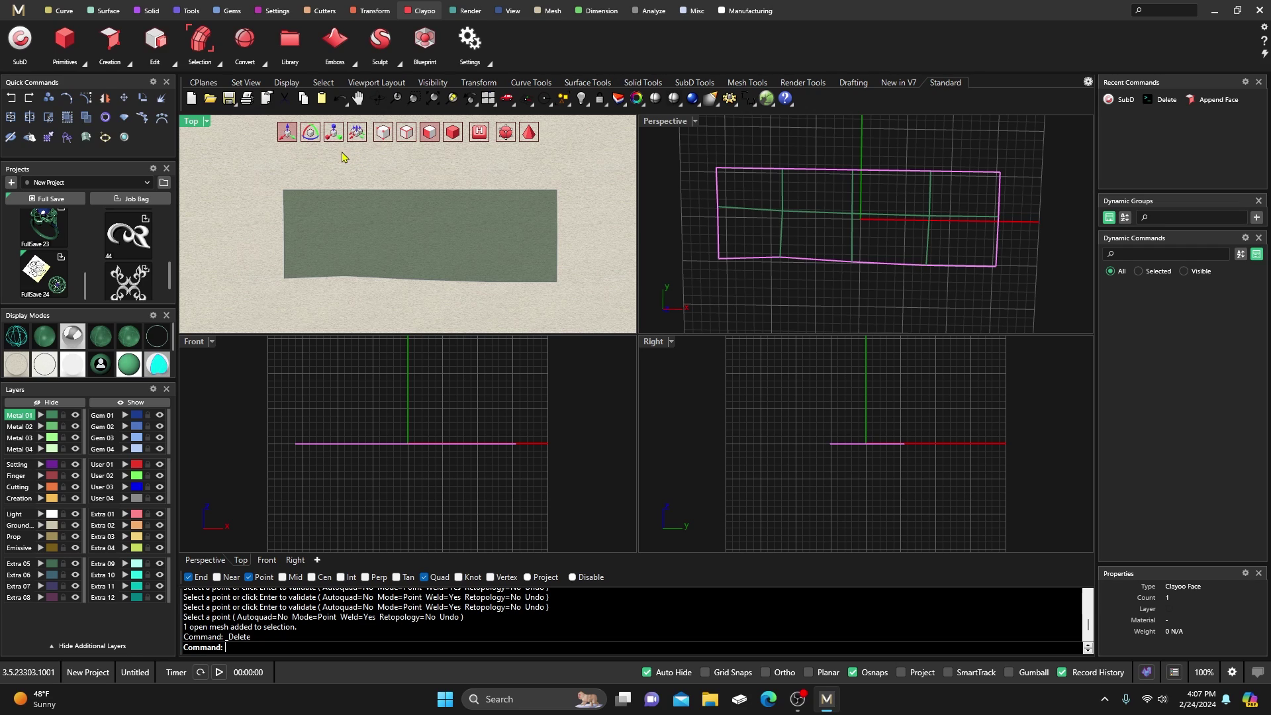
Step: Use Append Face with Autoquad set to Yes and Weld set to No to add a quad outward from the upper row's left edge
click(130, 63)
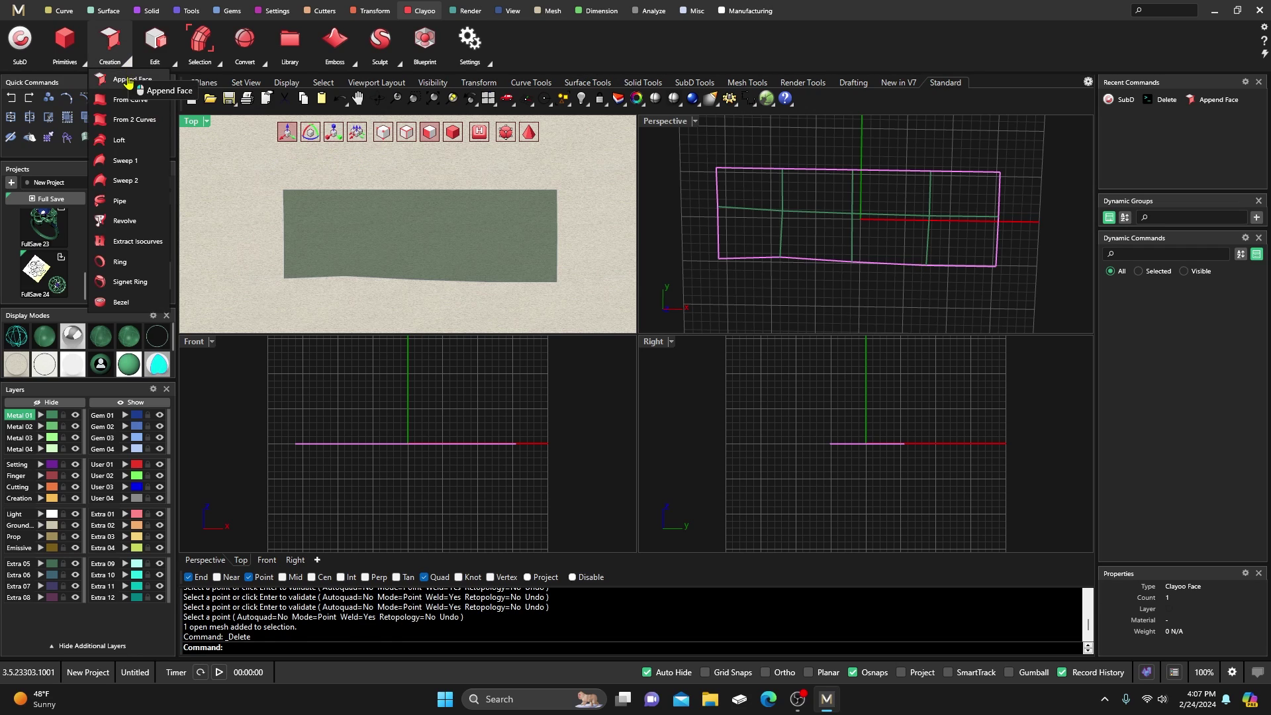
click(130, 81)
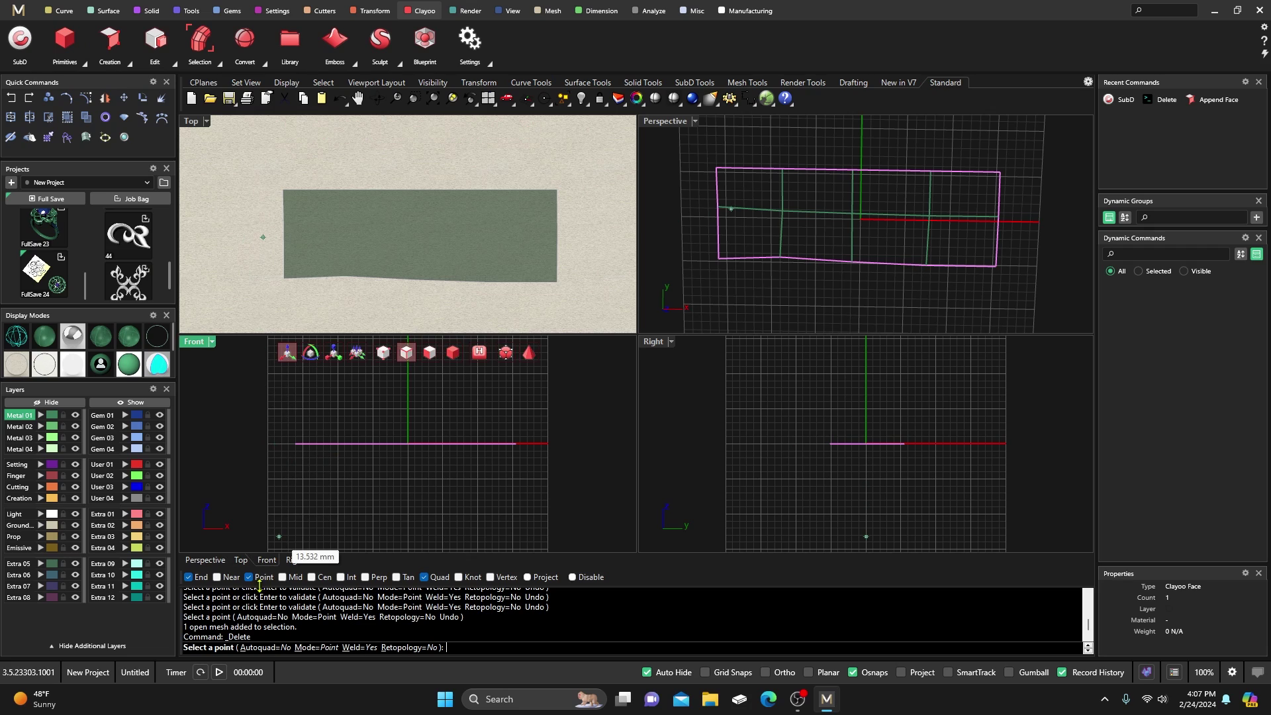
click(266, 647)
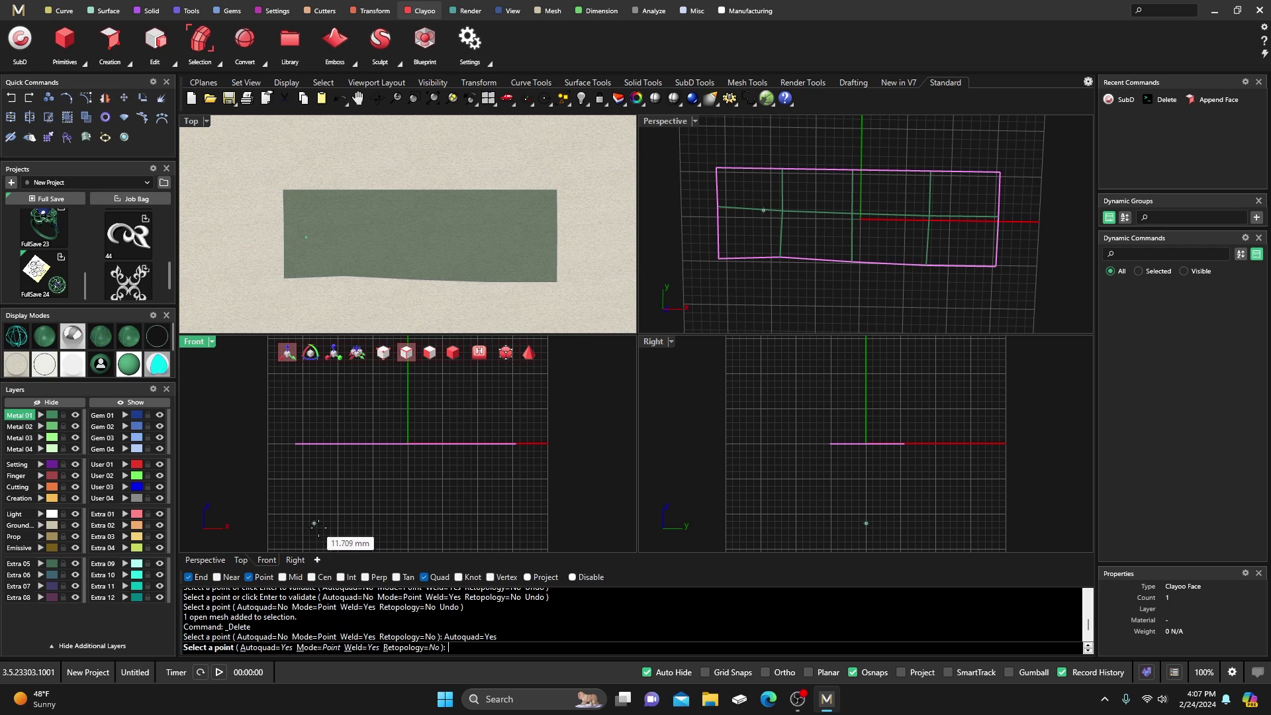
click(362, 648)
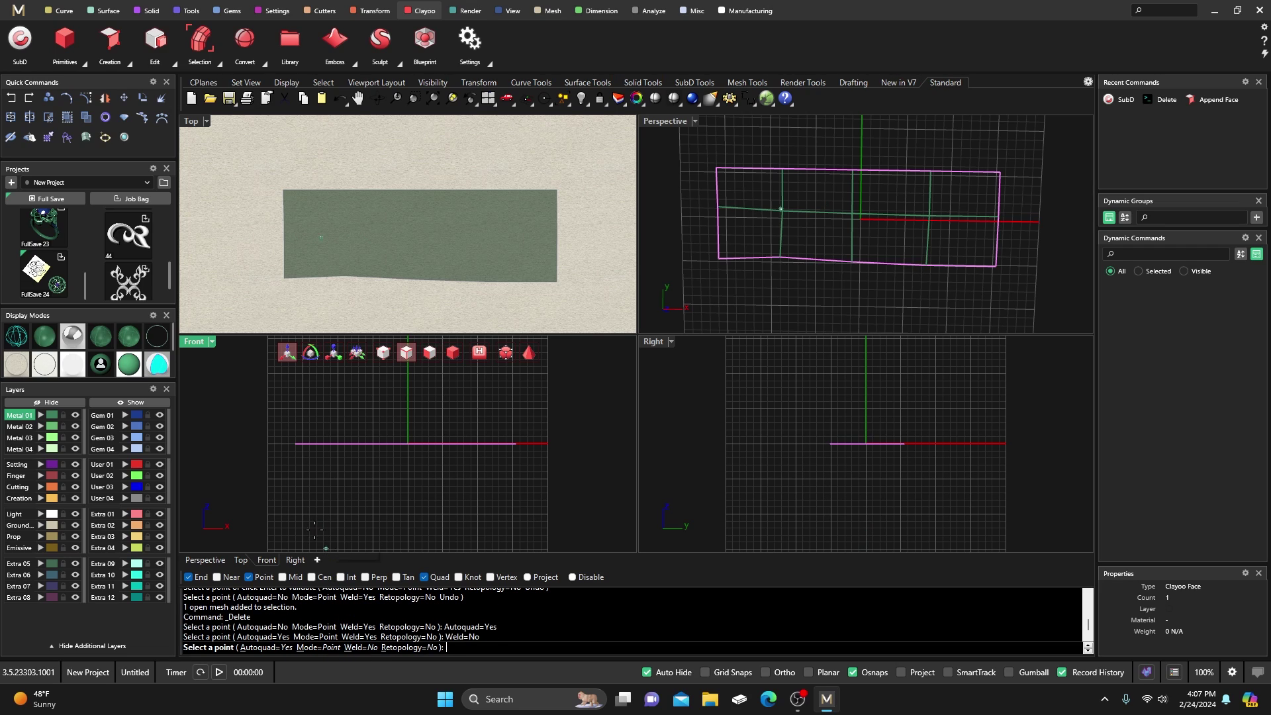
click(284, 192)
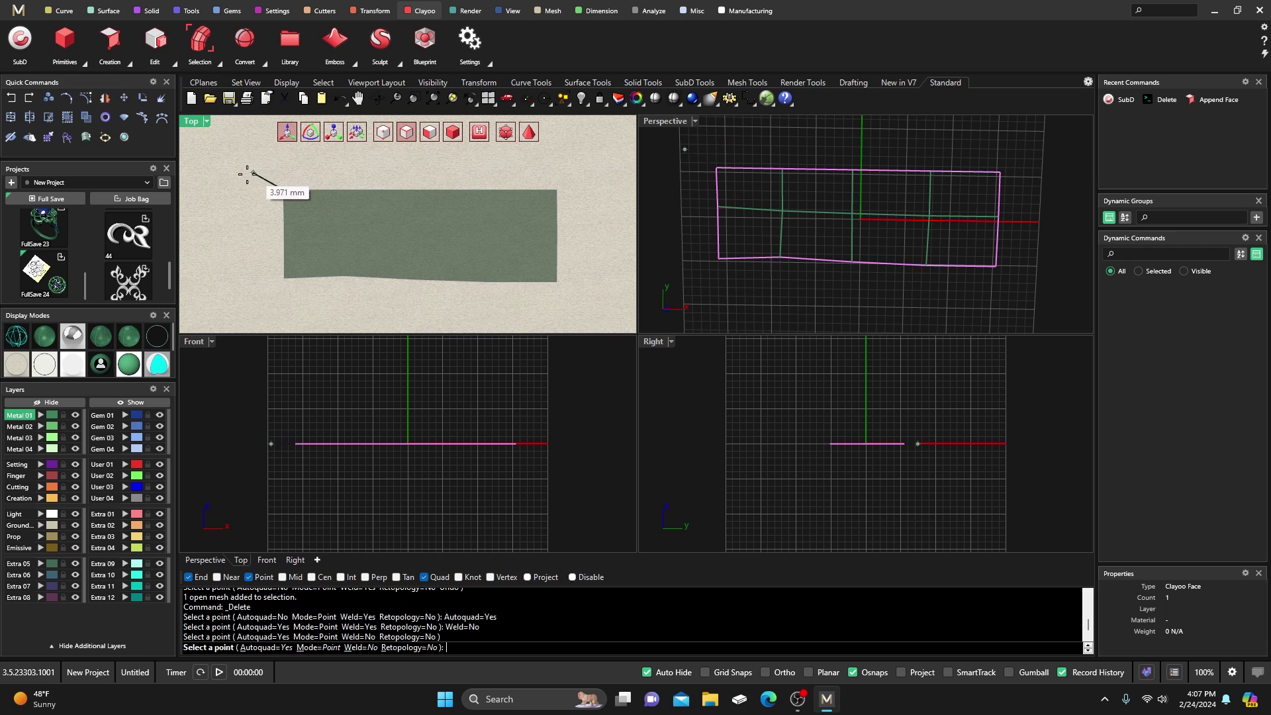
click(226, 190)
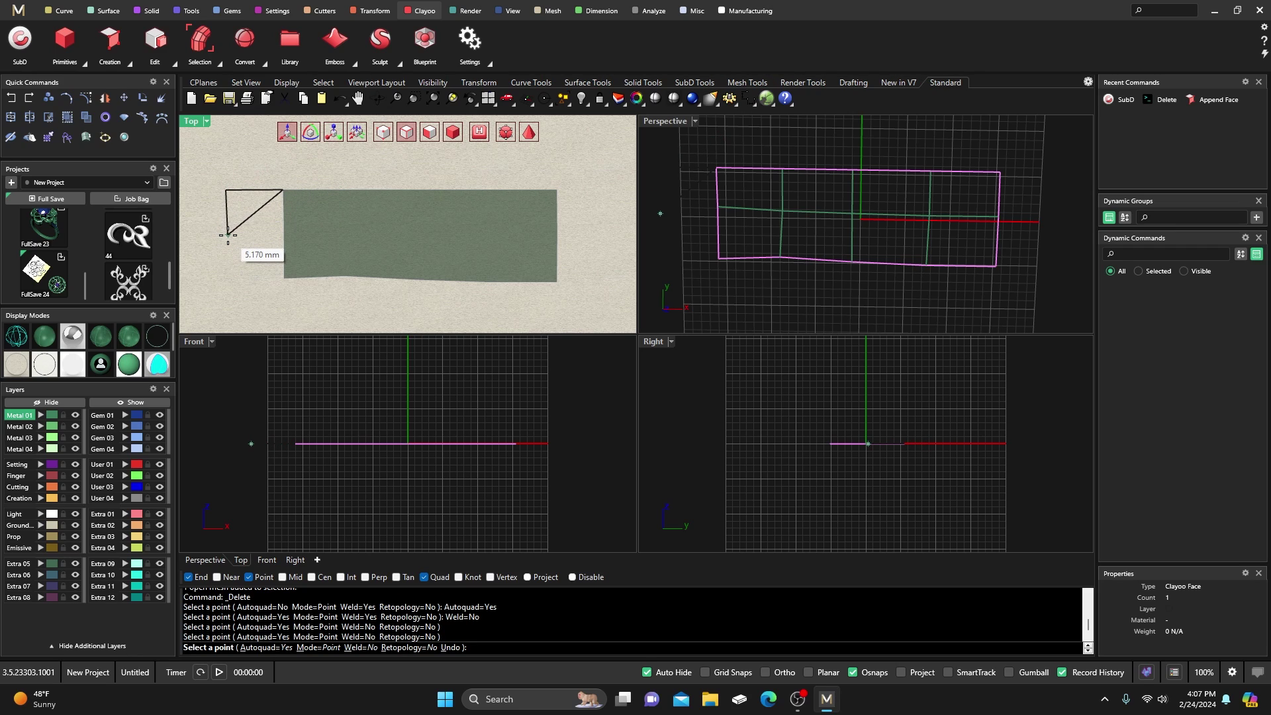
click(227, 235)
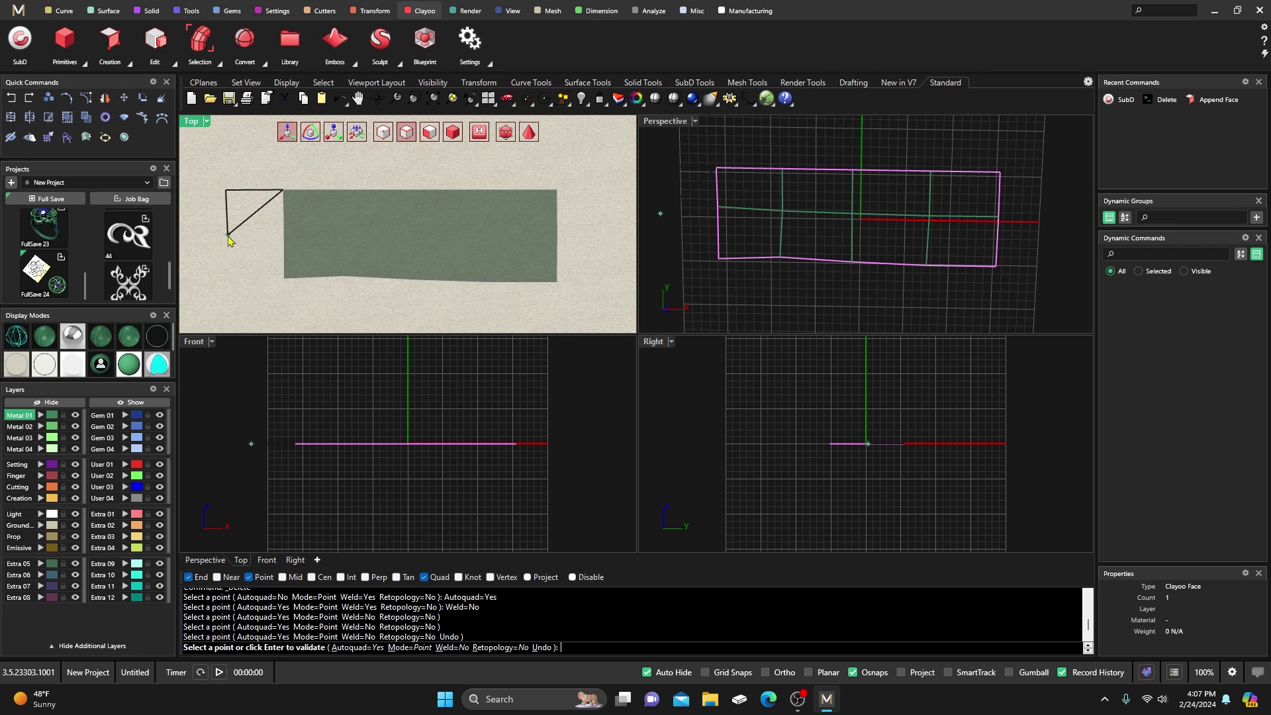
click(281, 236)
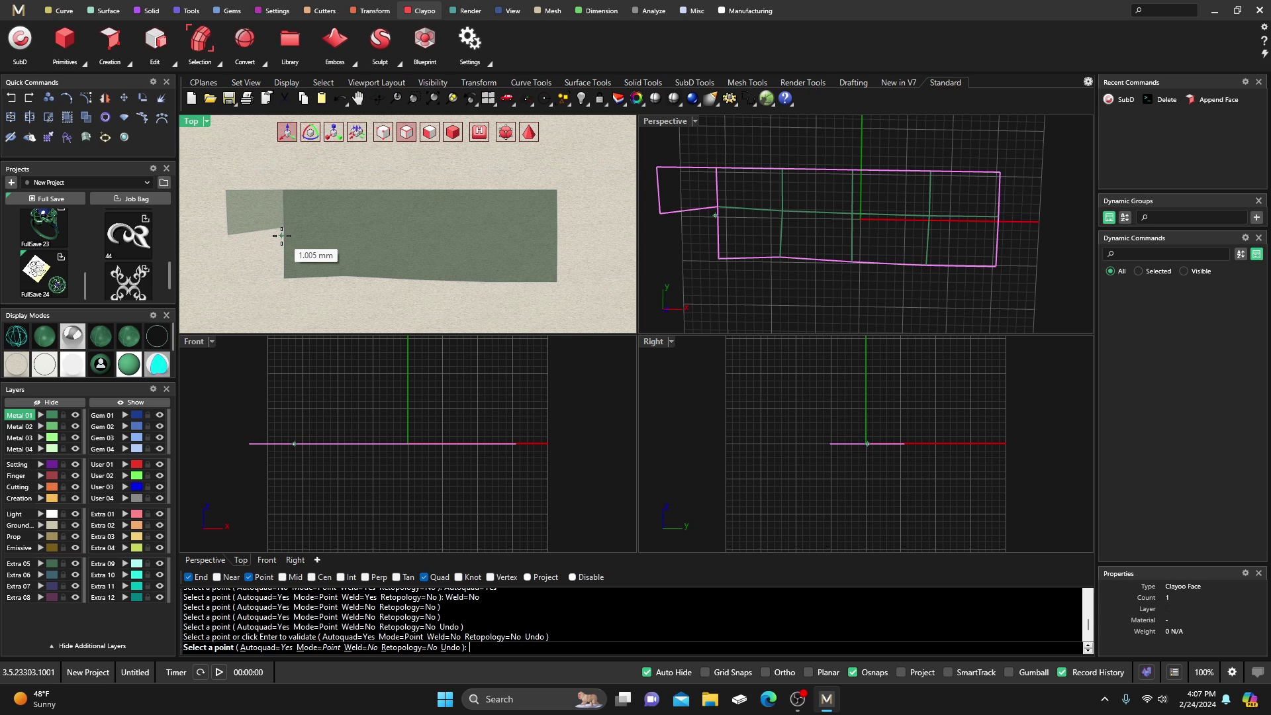
key(Return)
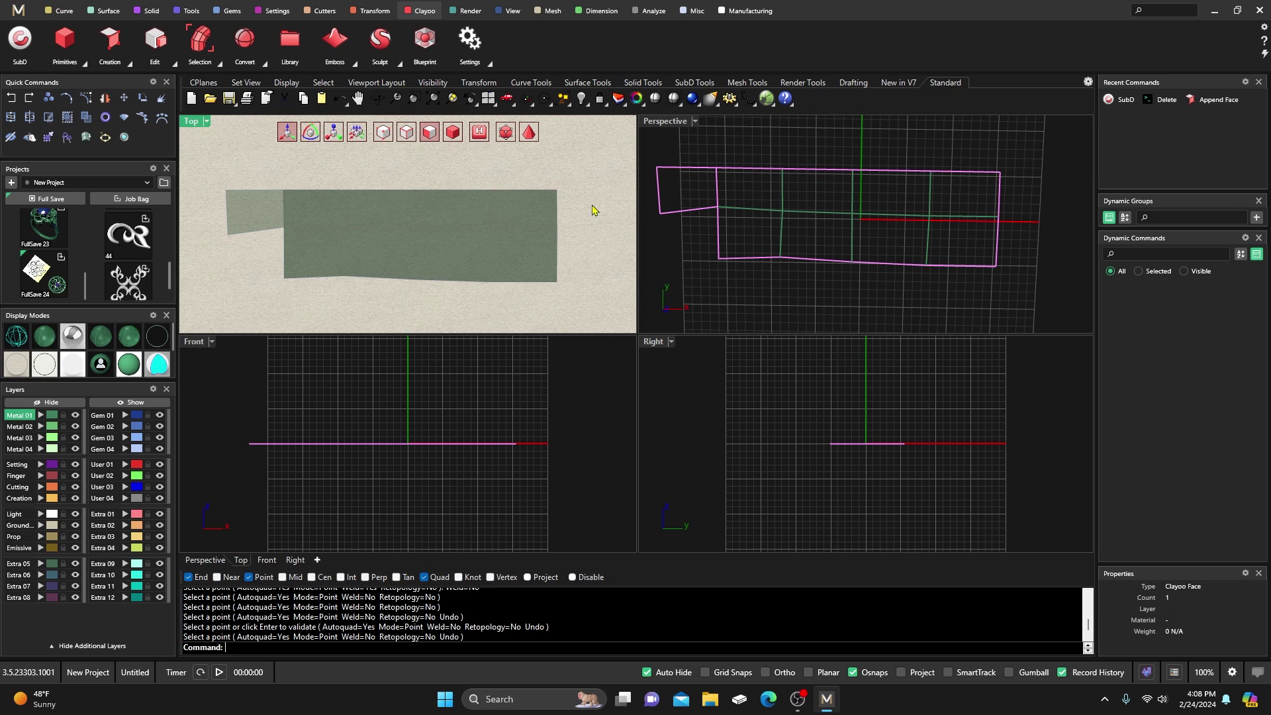
Step: In vertex mode, weld the upper and lower points where the new quad meets the mesh's original left edge
scroll(839, 253, down, 3)
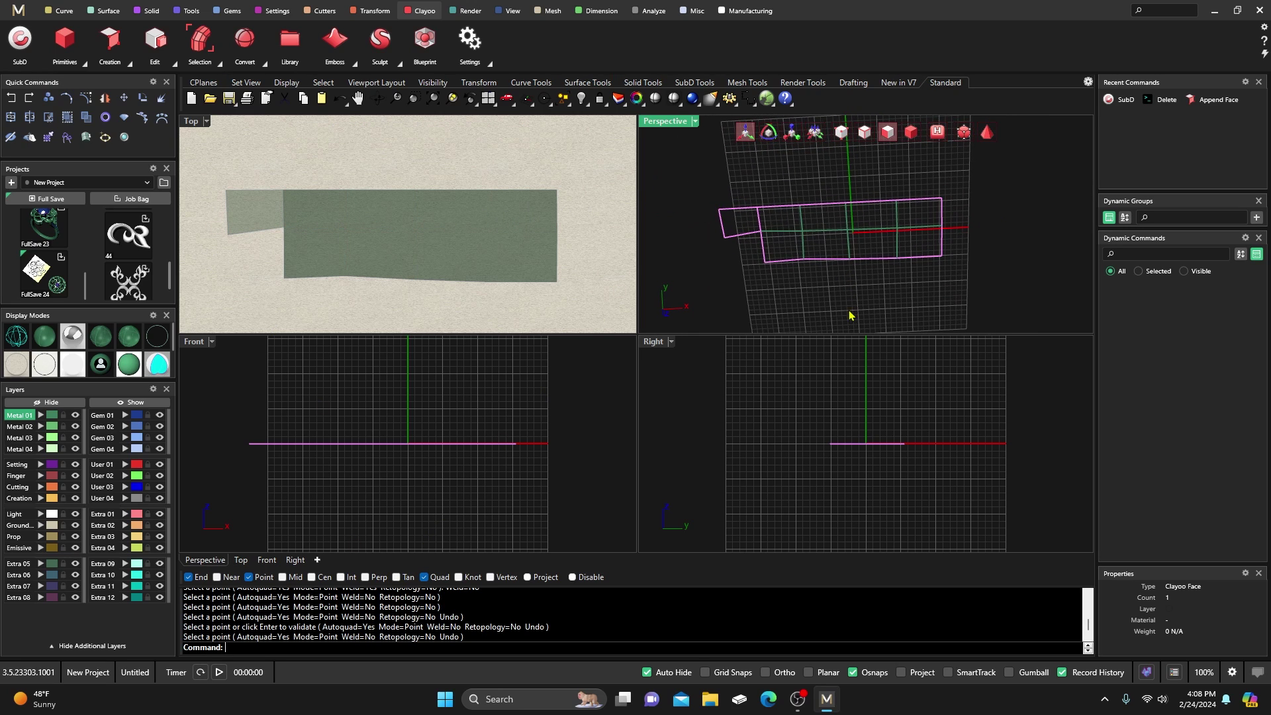
scroll(747, 189, up, 3)
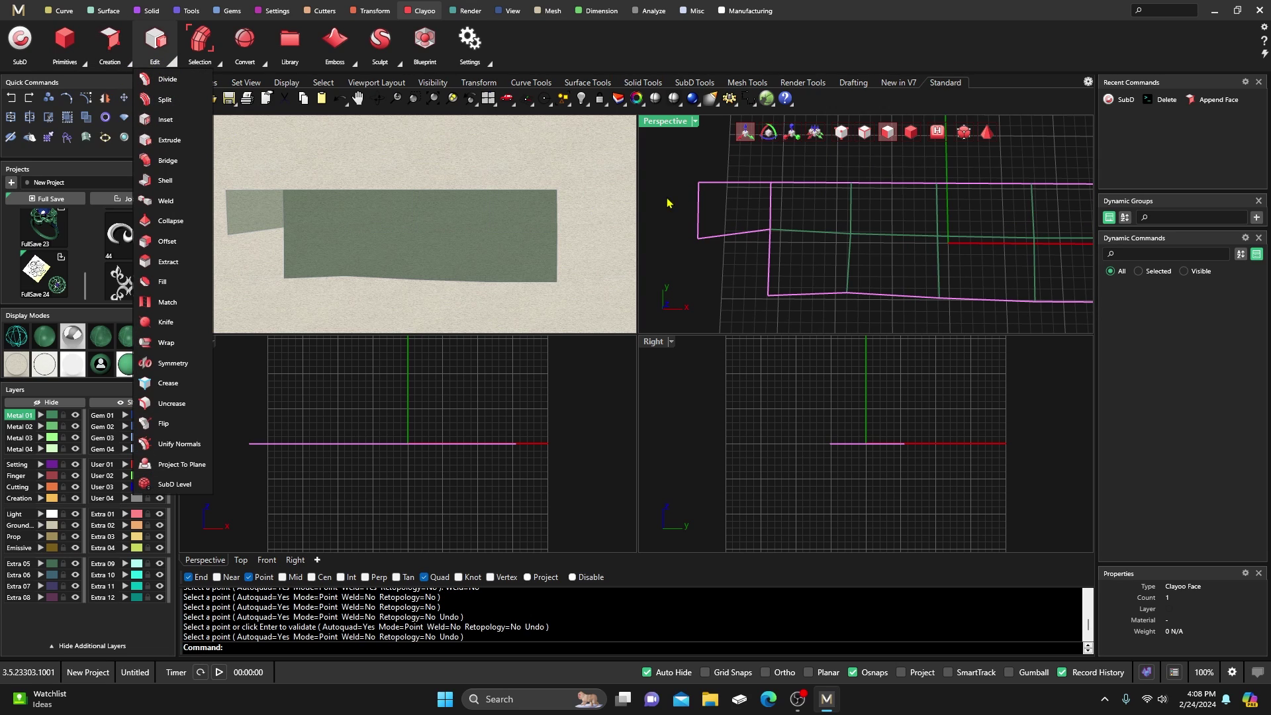
click(840, 131)
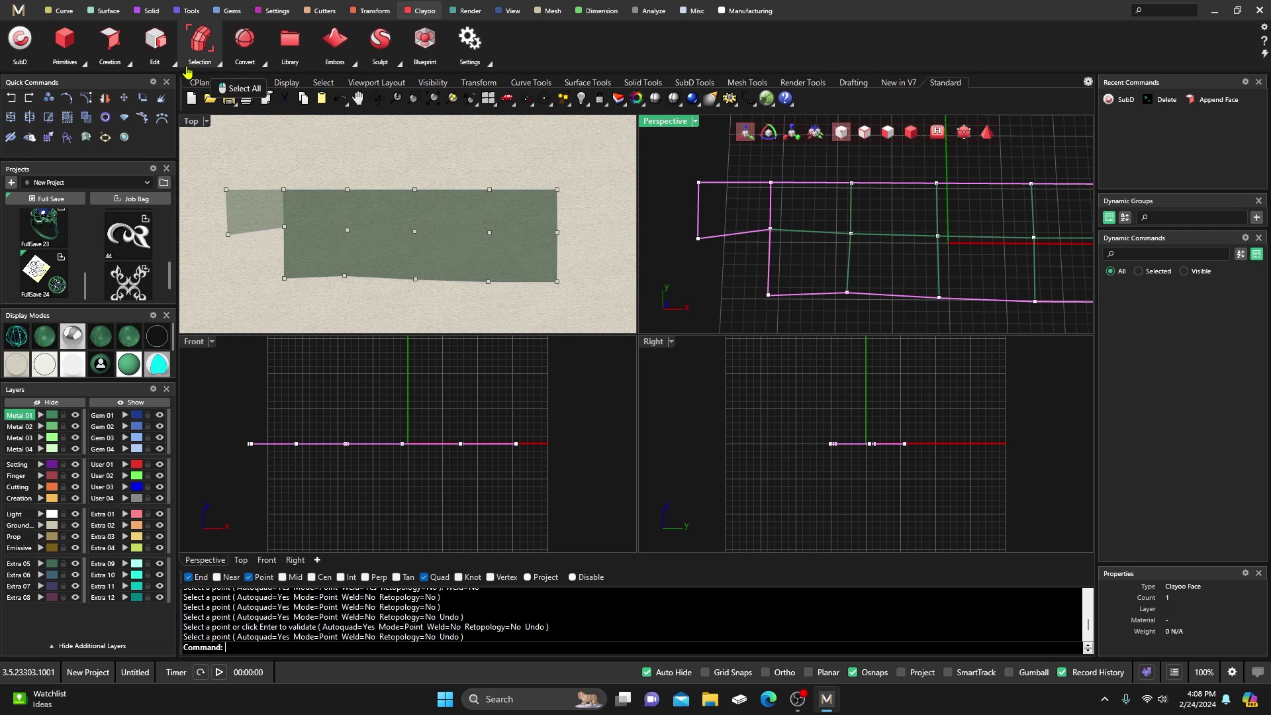
mouse_move(155, 41)
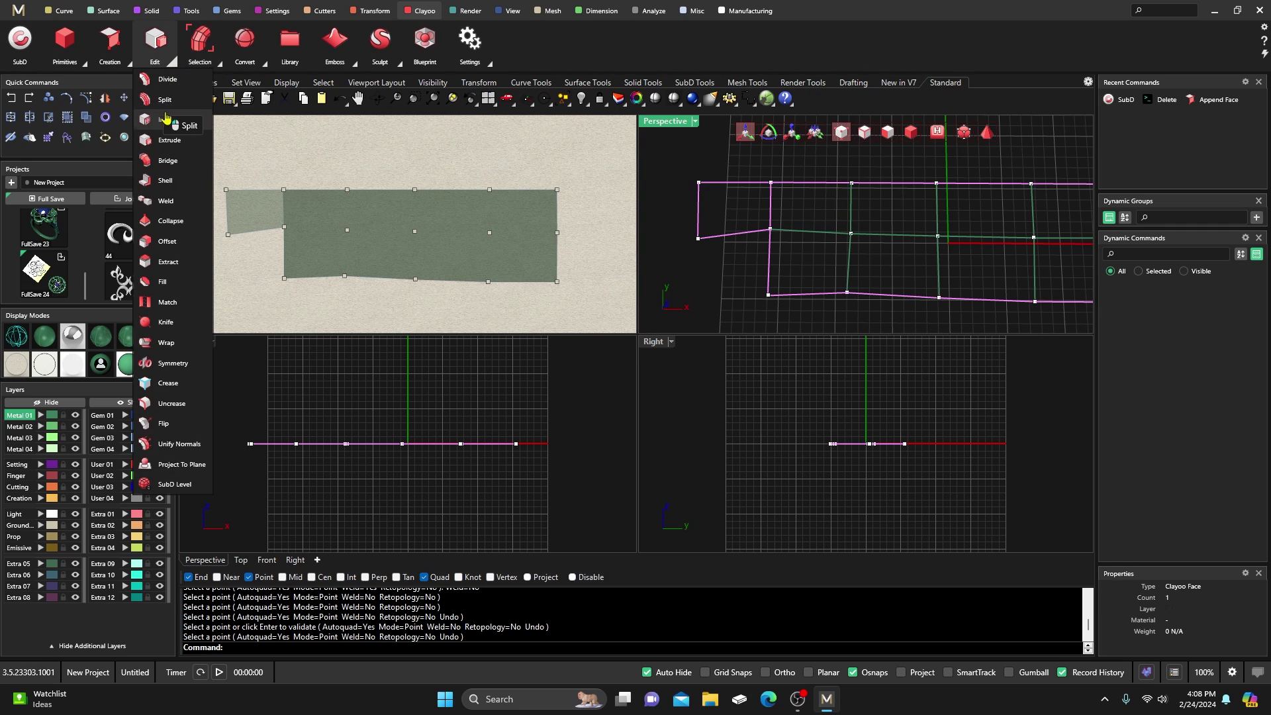
click(171, 199)
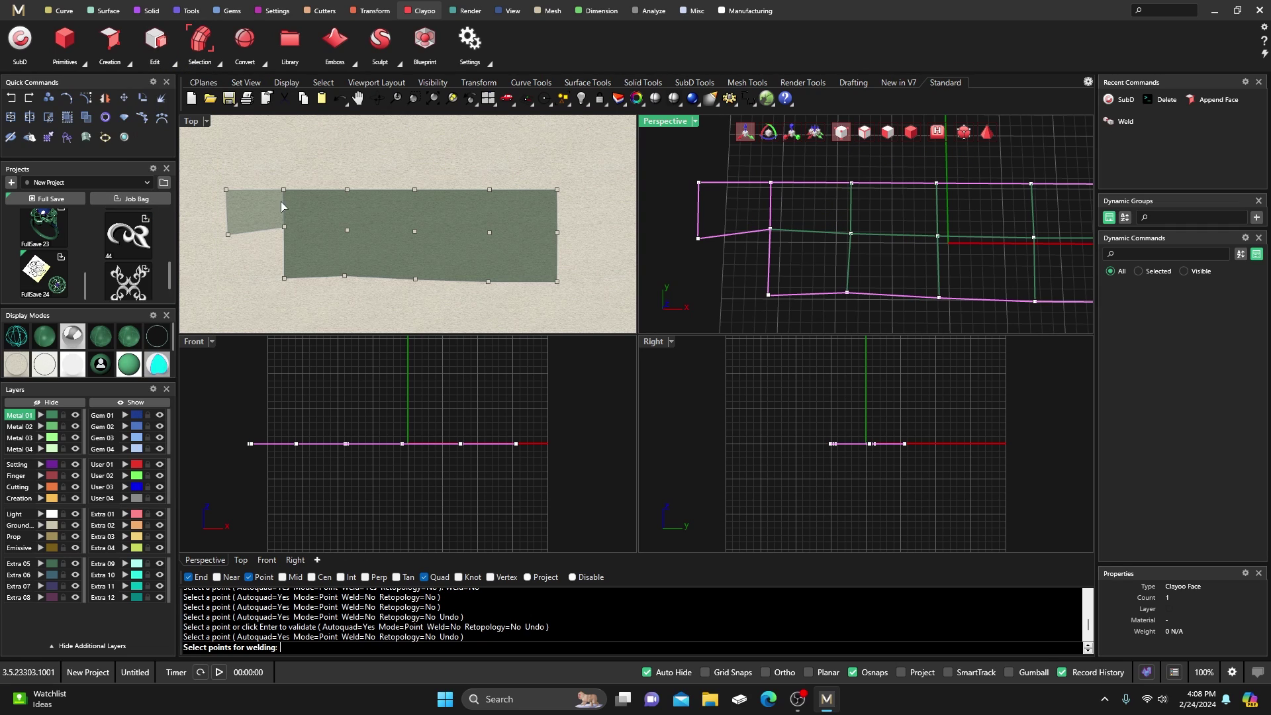
click(772, 182)
key(Return)
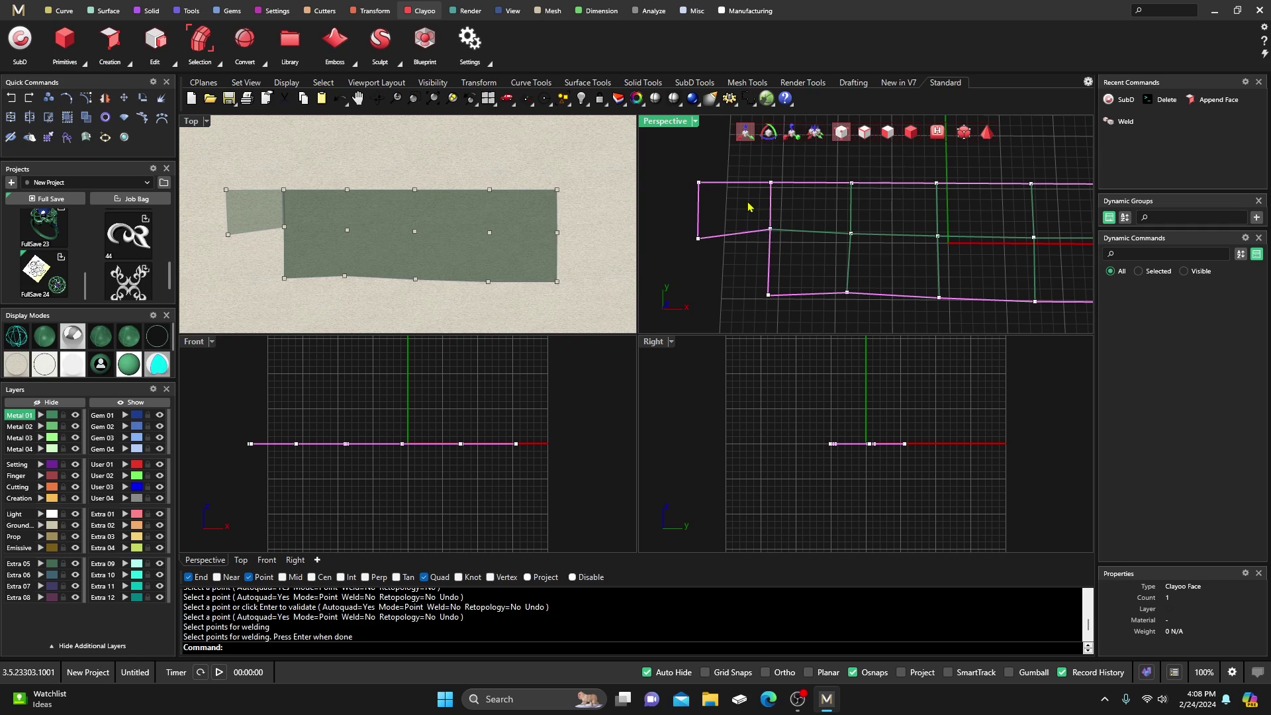
key(Return)
click(769, 229)
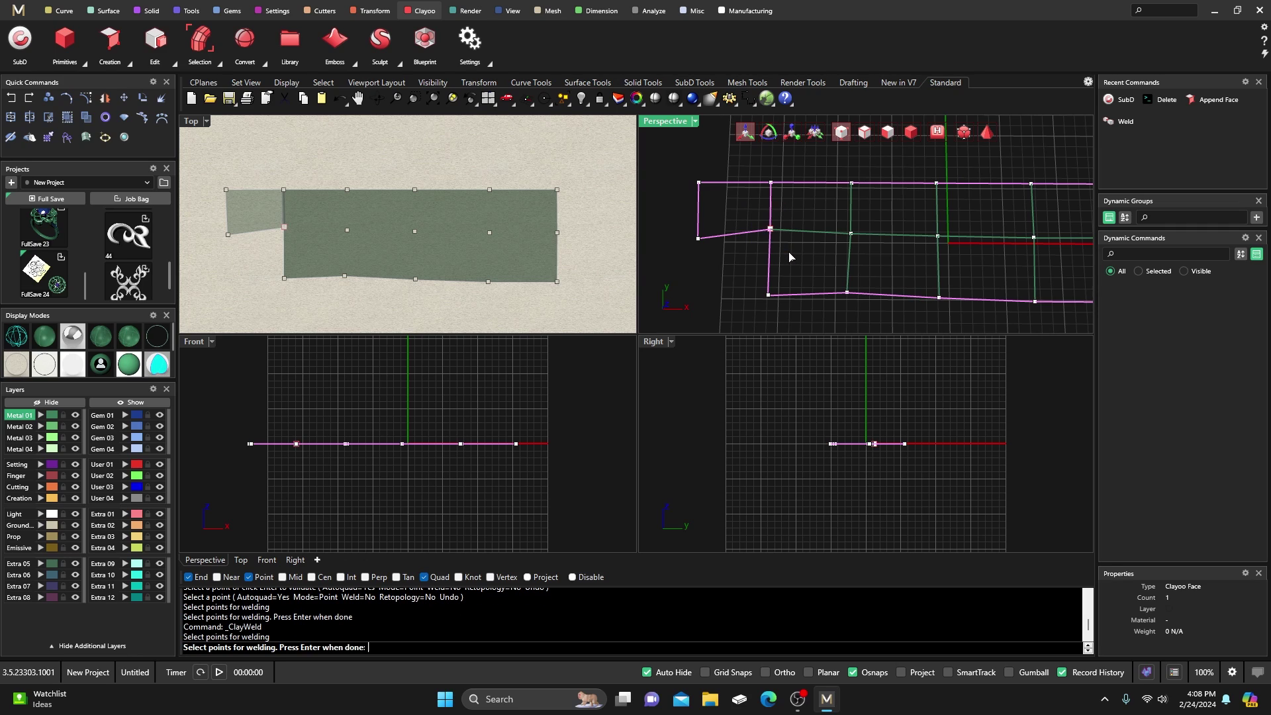
key(Return)
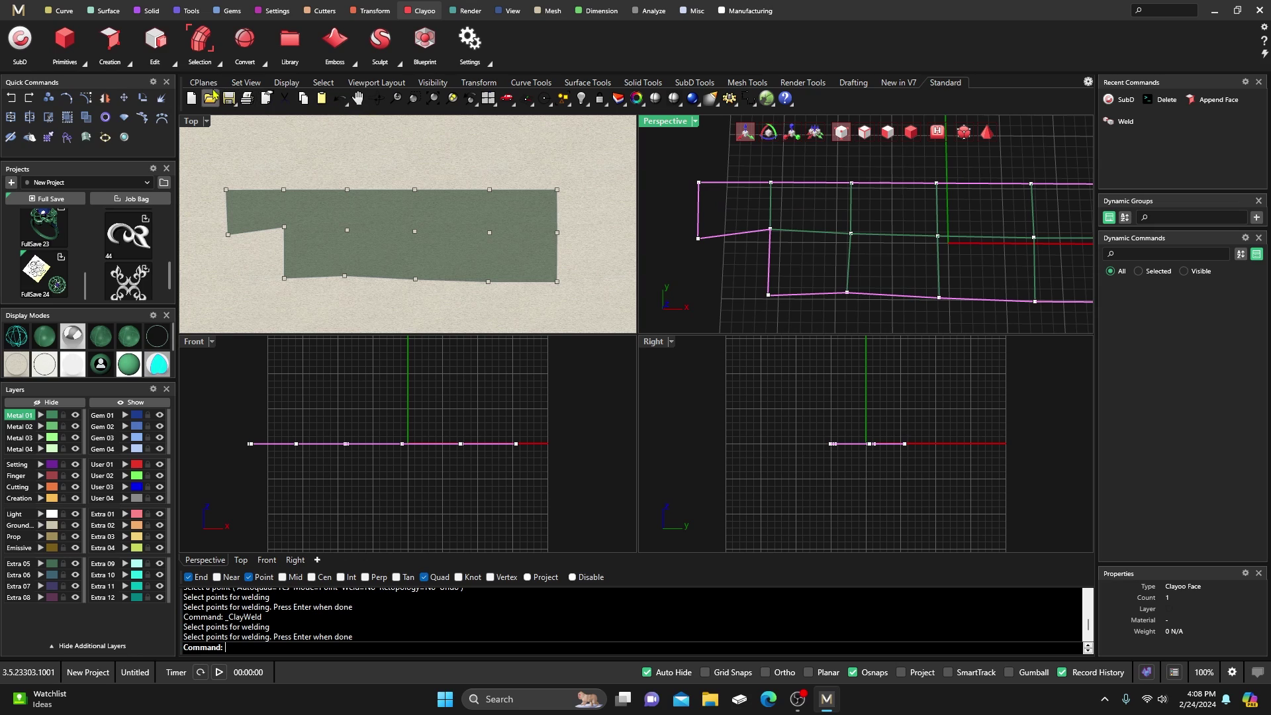
Step: Use Append Face with Weld set to Yes to add a quad at the lower row's left end, directly below the previous quad
click(125, 60)
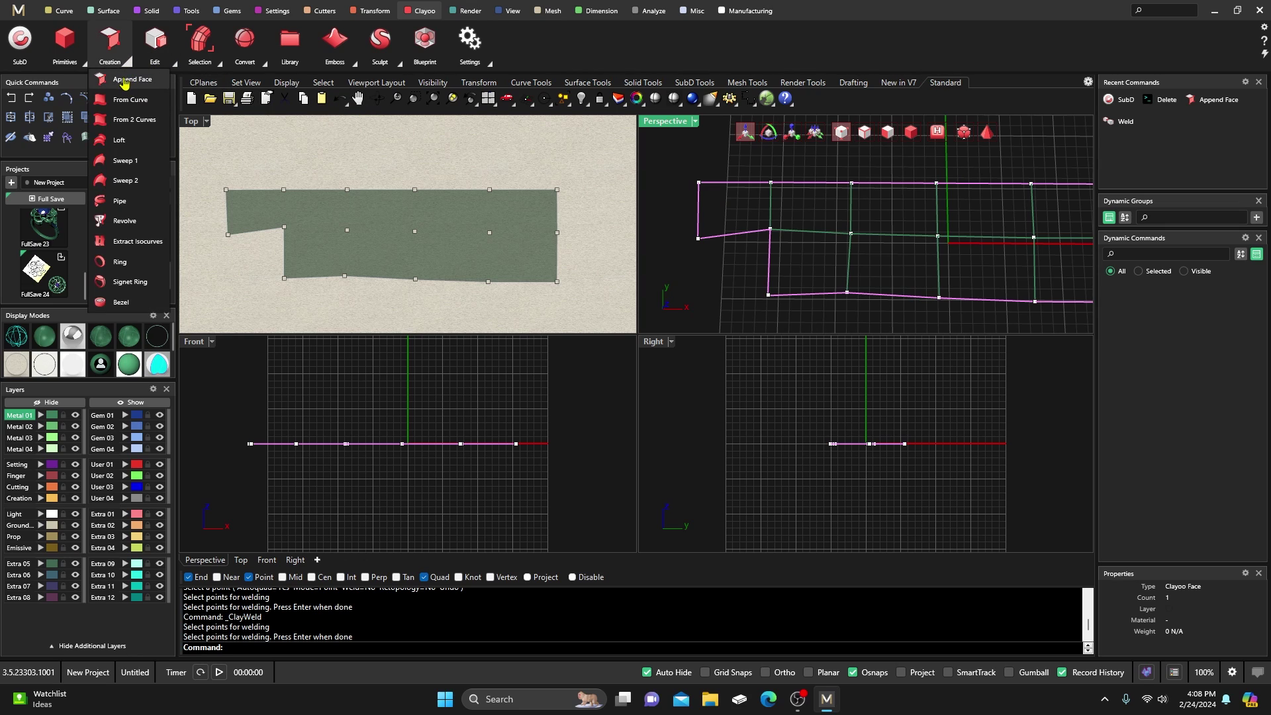
click(124, 80)
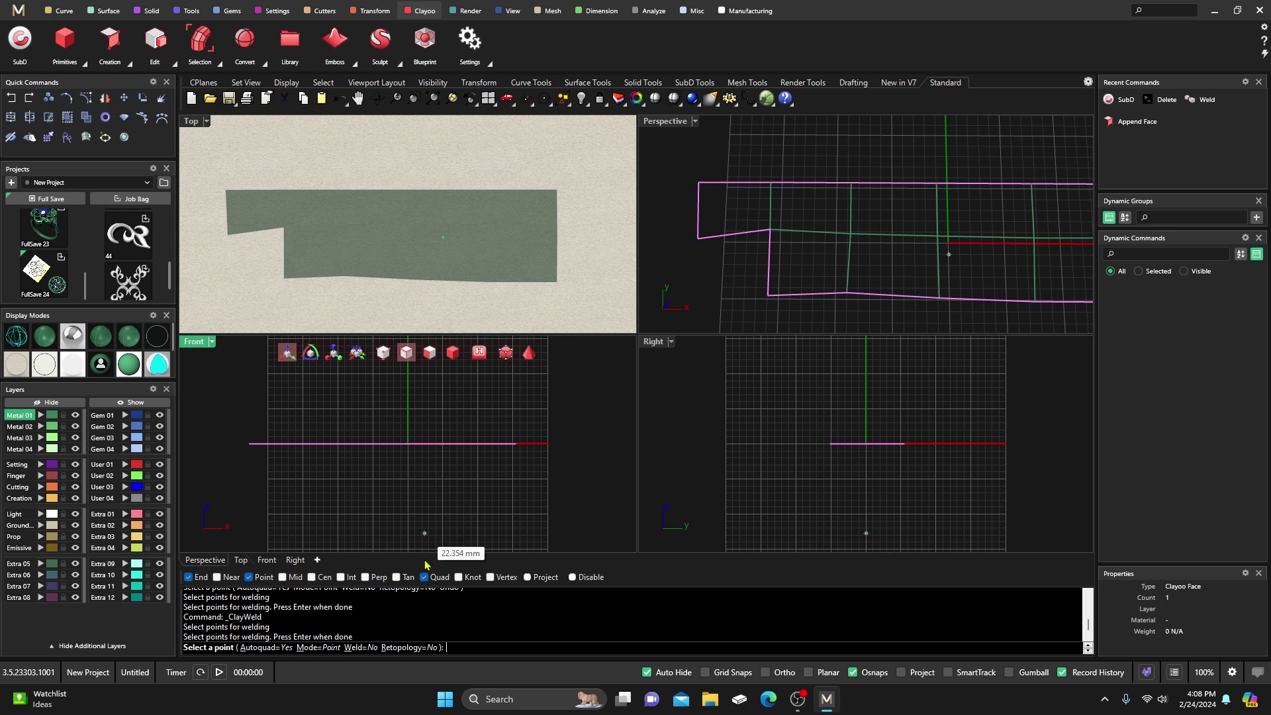
click(361, 647)
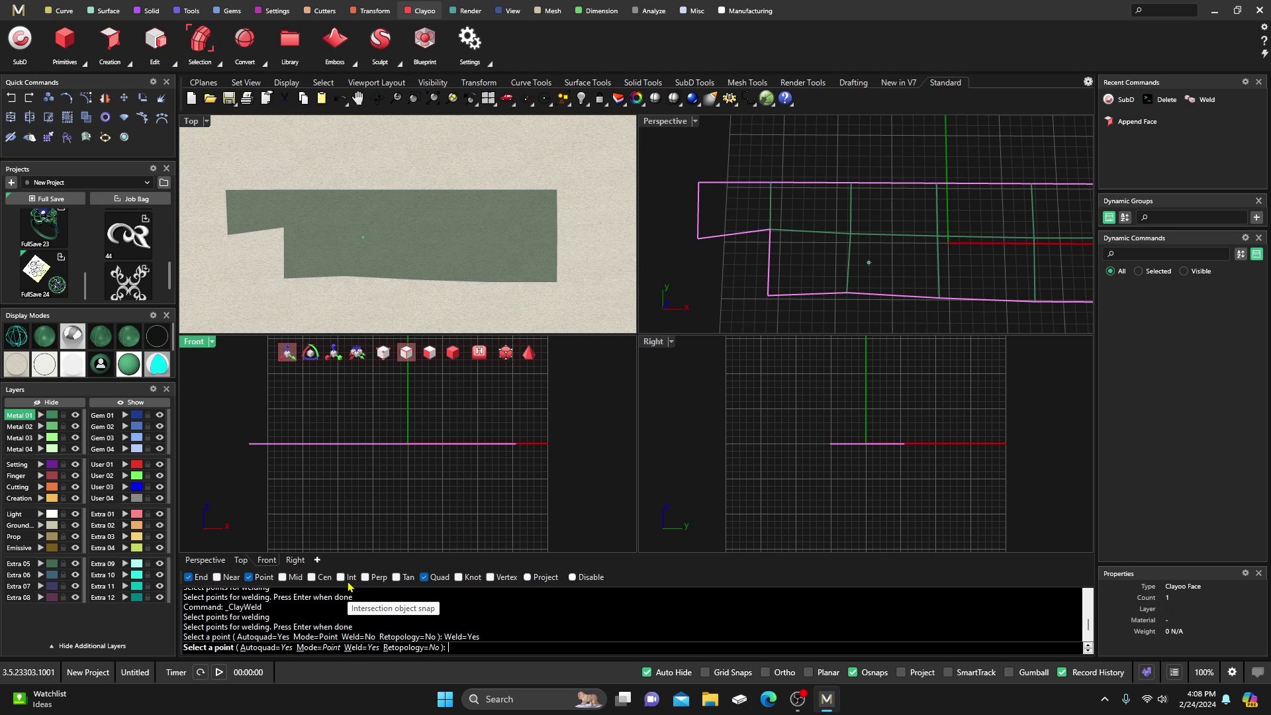
click(283, 229)
click(284, 278)
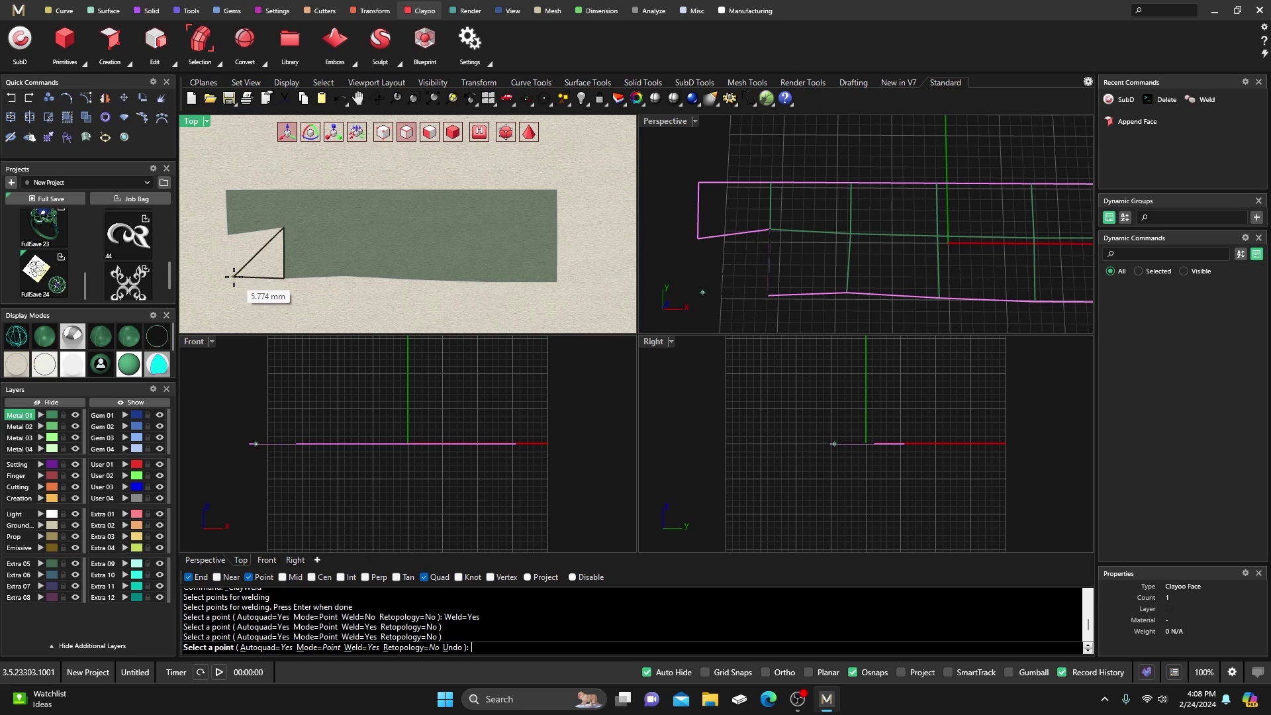
click(228, 277)
click(230, 236)
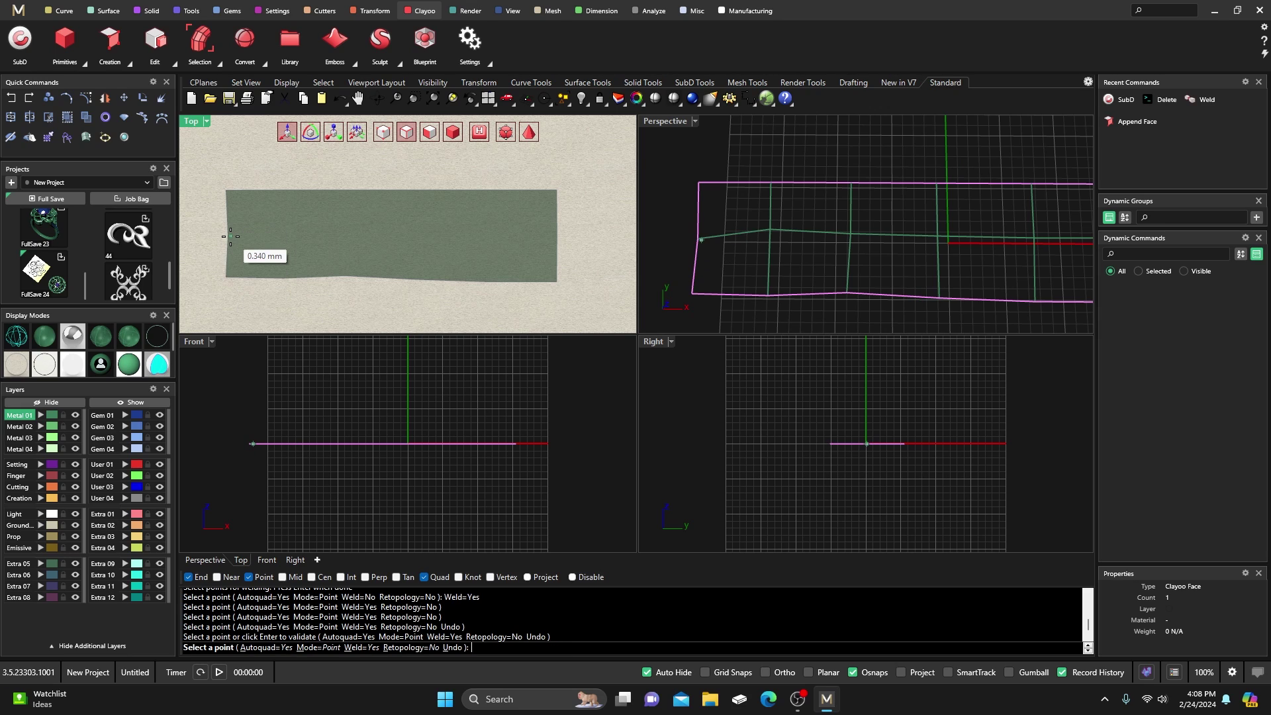
key(Return)
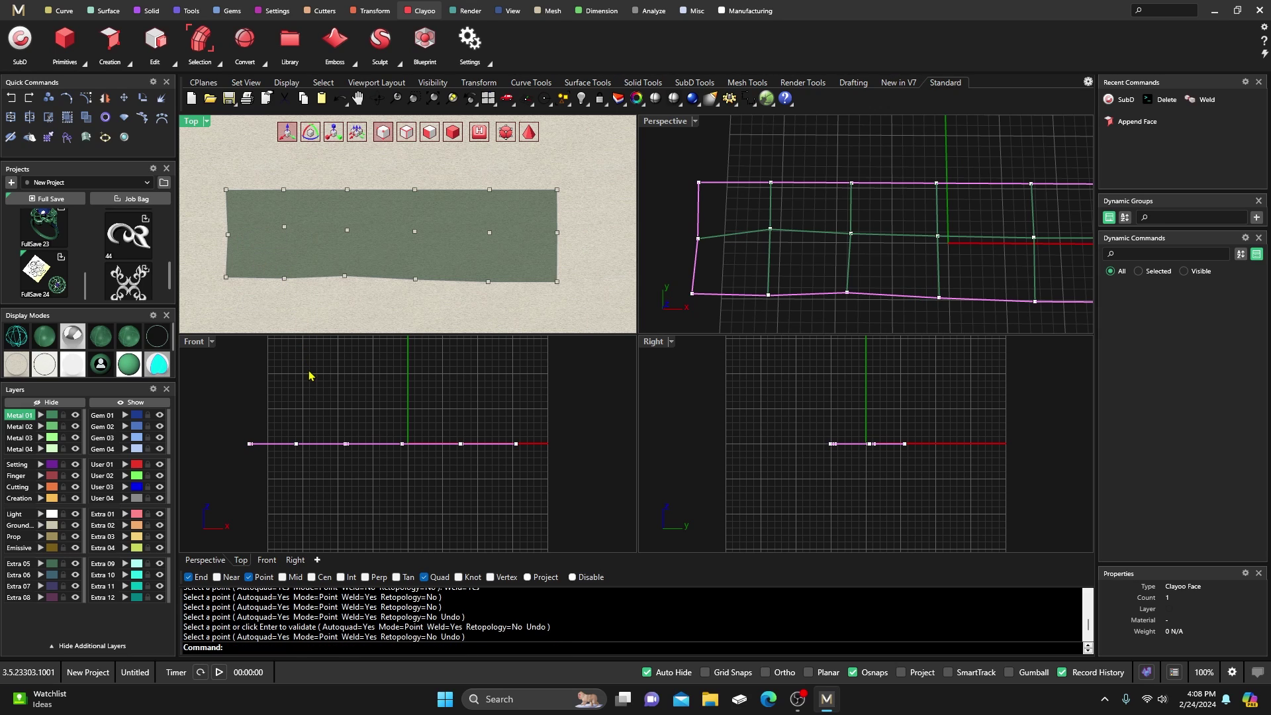
Step: Switch from vertex to face selection mode
click(454, 134)
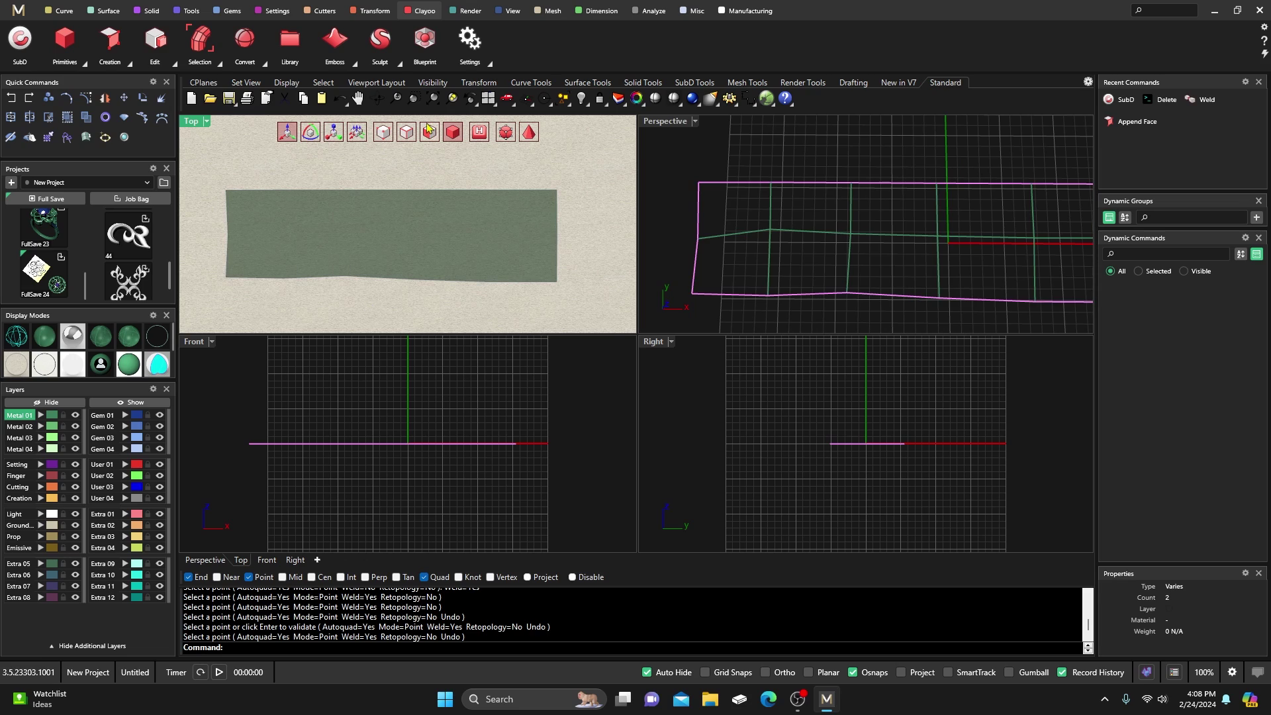
click(297, 369)
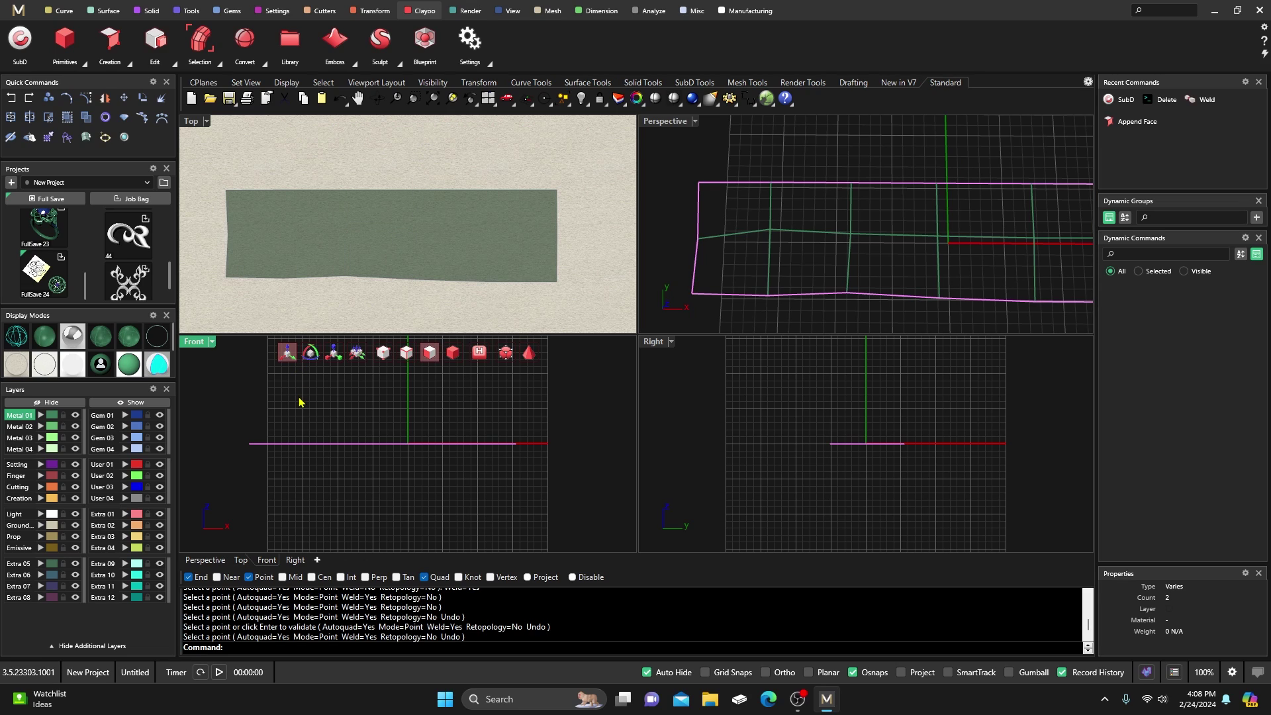
click(232, 321)
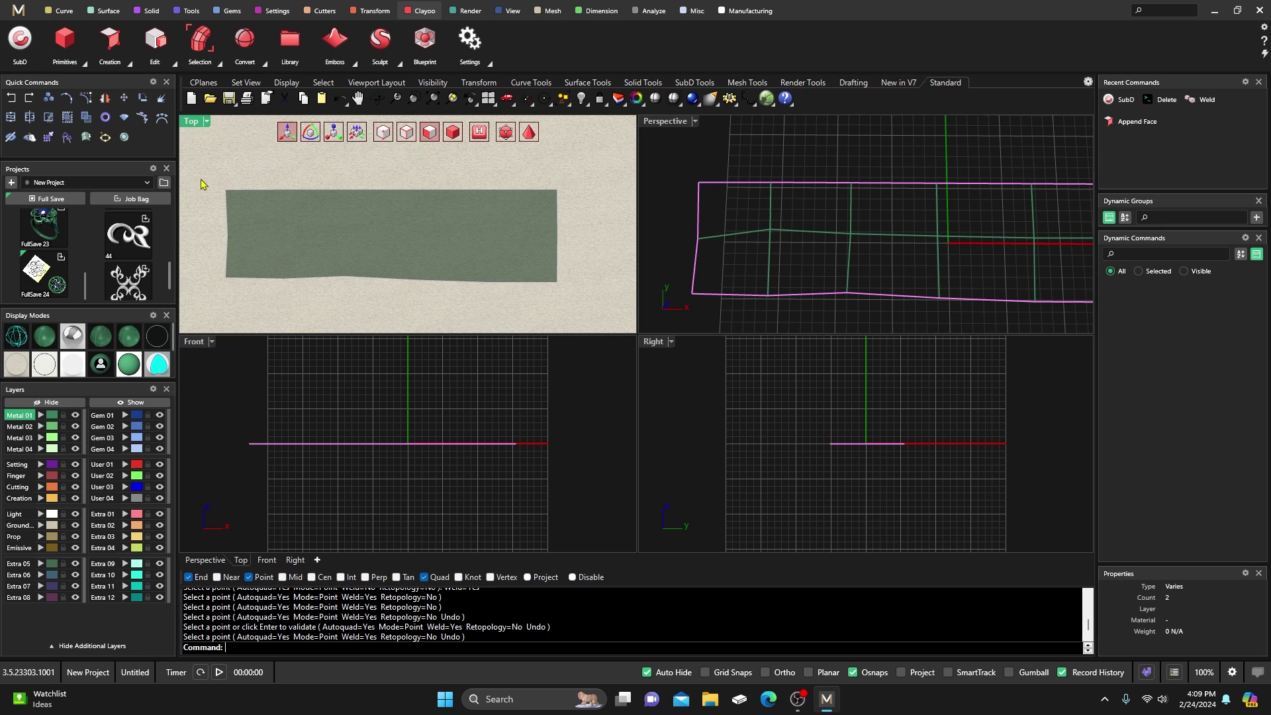
Step: Use Append Face with Mode set to FromEdge to add a quad above the leftmost segment of the mesh's top edge in the Top view
click(129, 63)
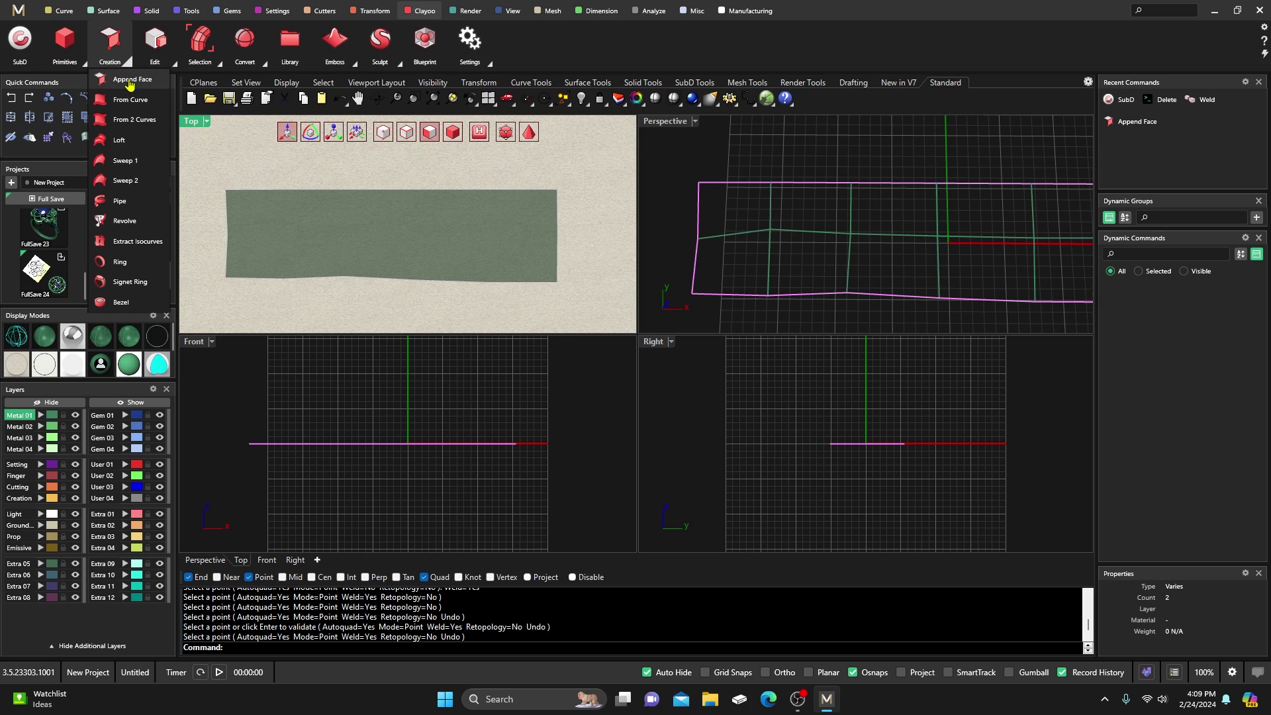
click(123, 87)
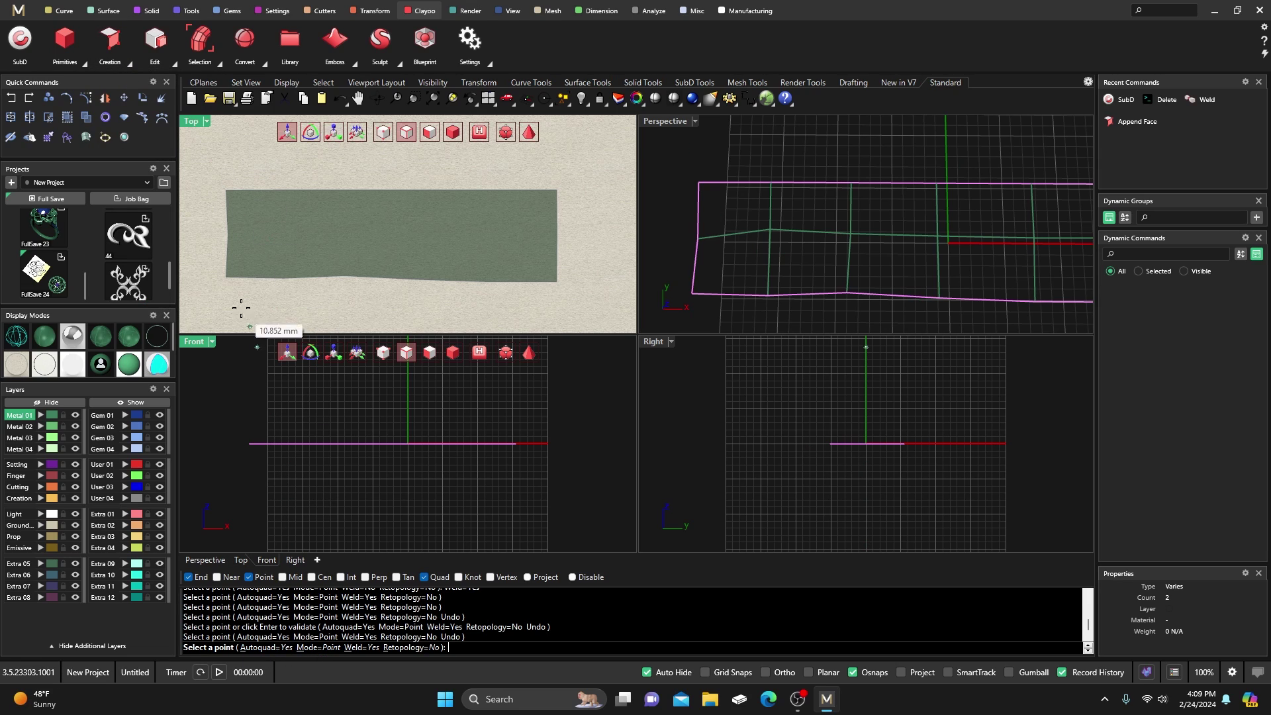
click(318, 525)
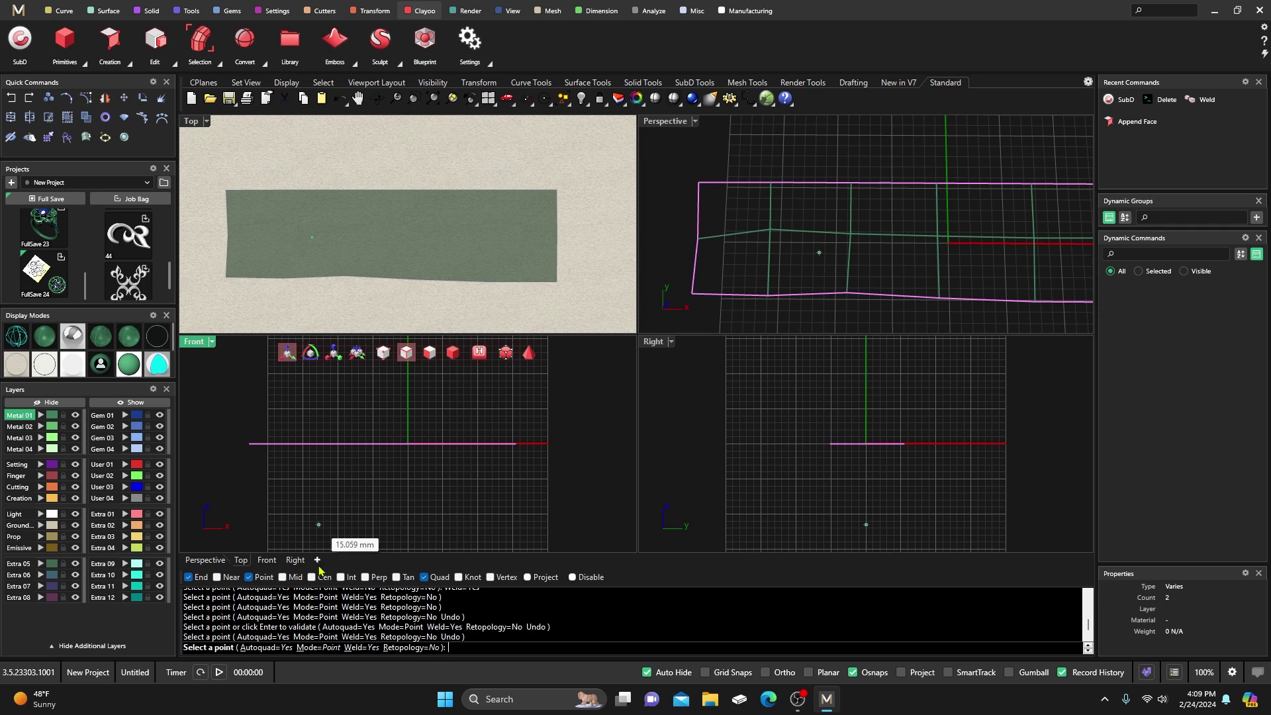
click(320, 648)
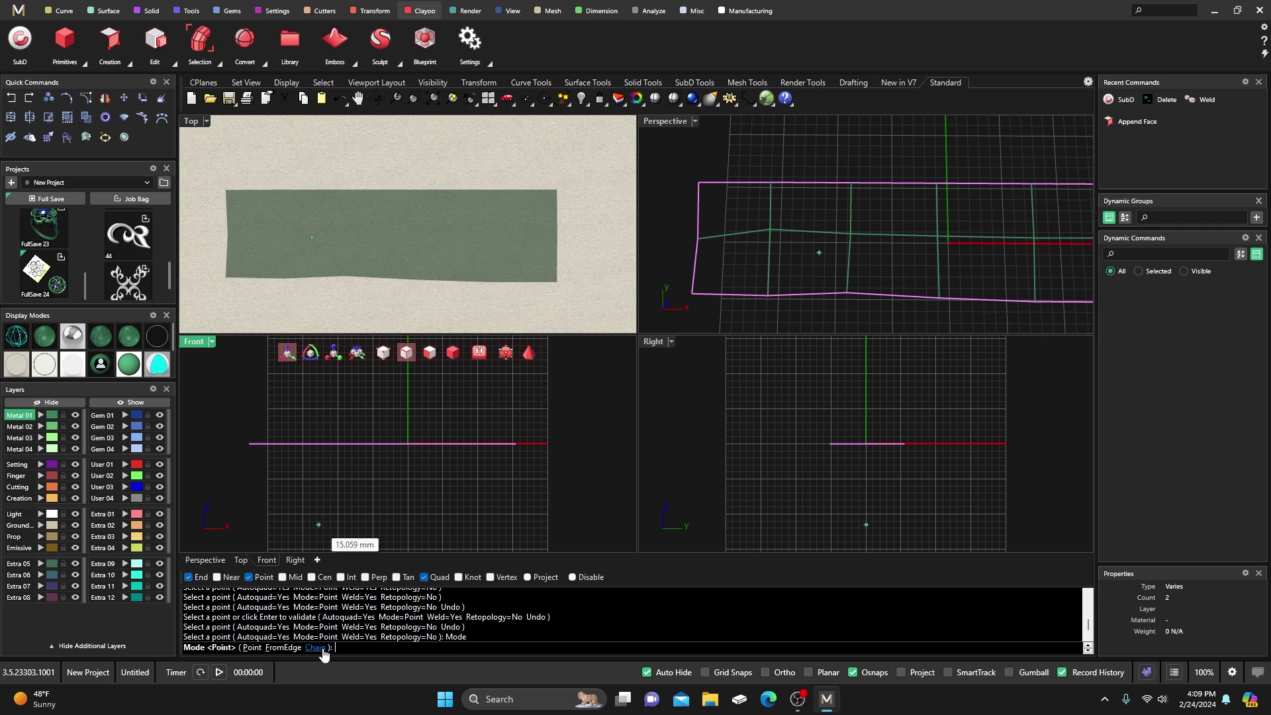
click(283, 648)
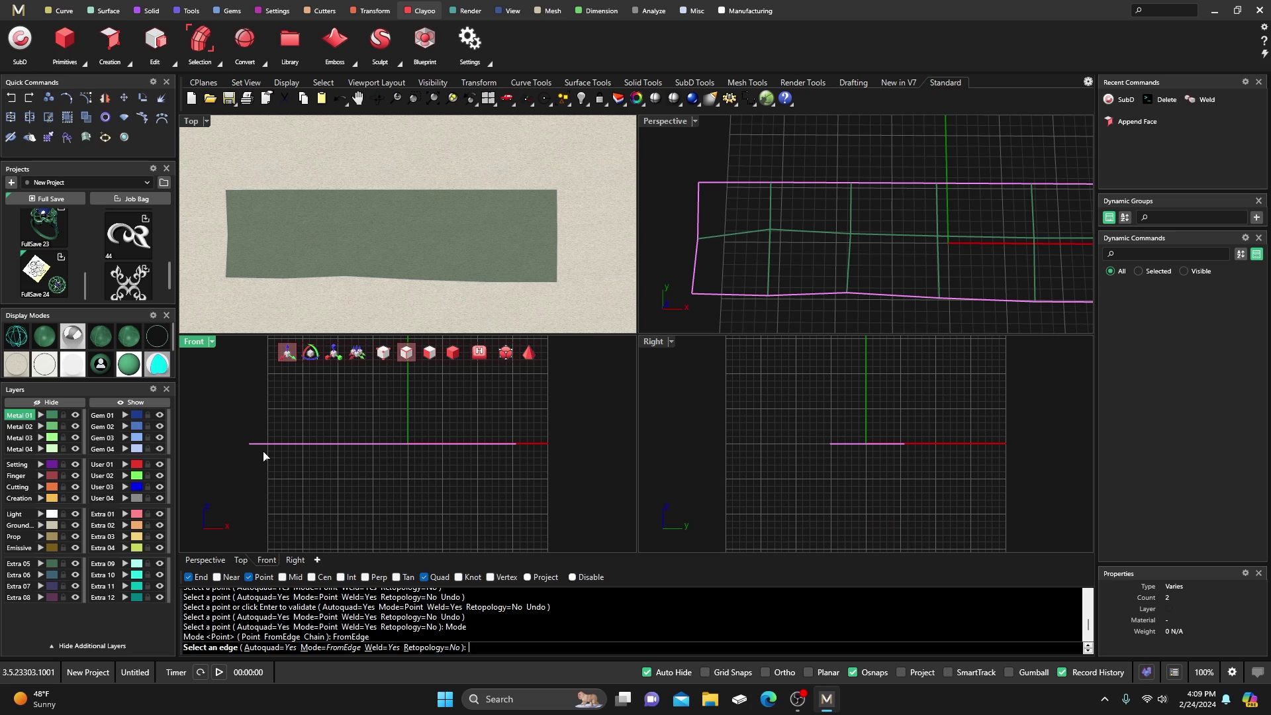
click(248, 189)
key(Return)
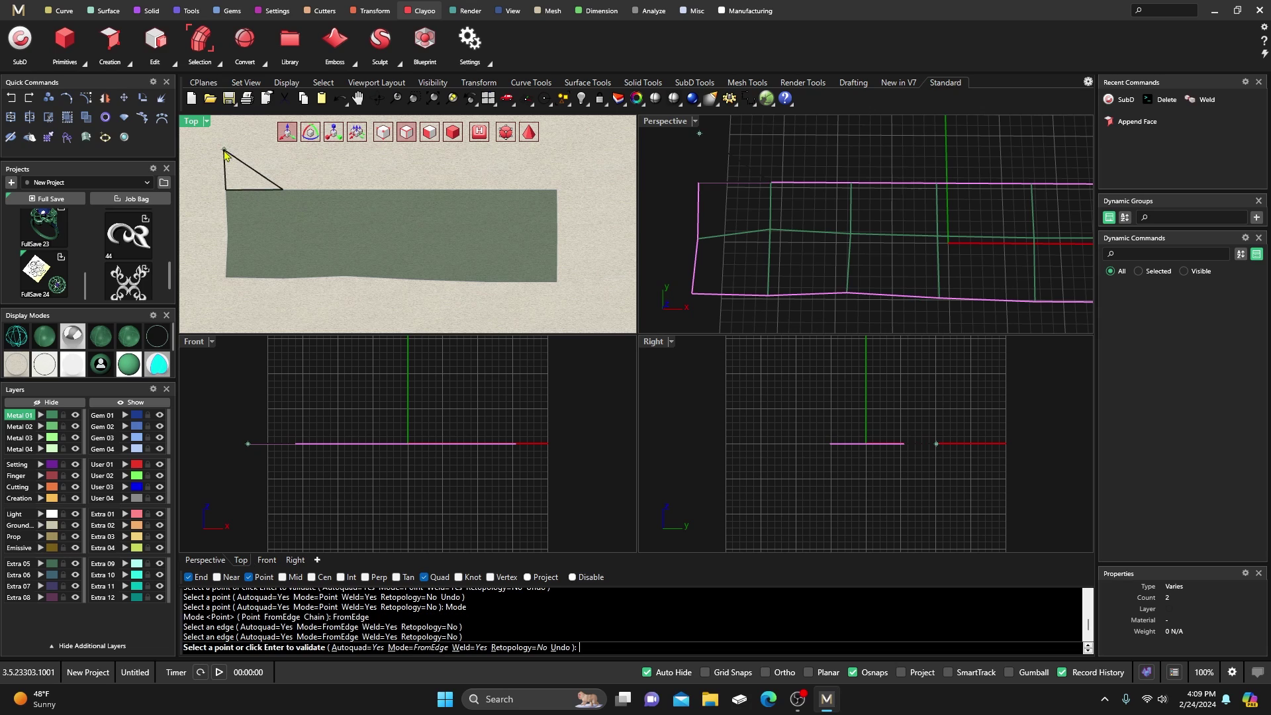
click(283, 150)
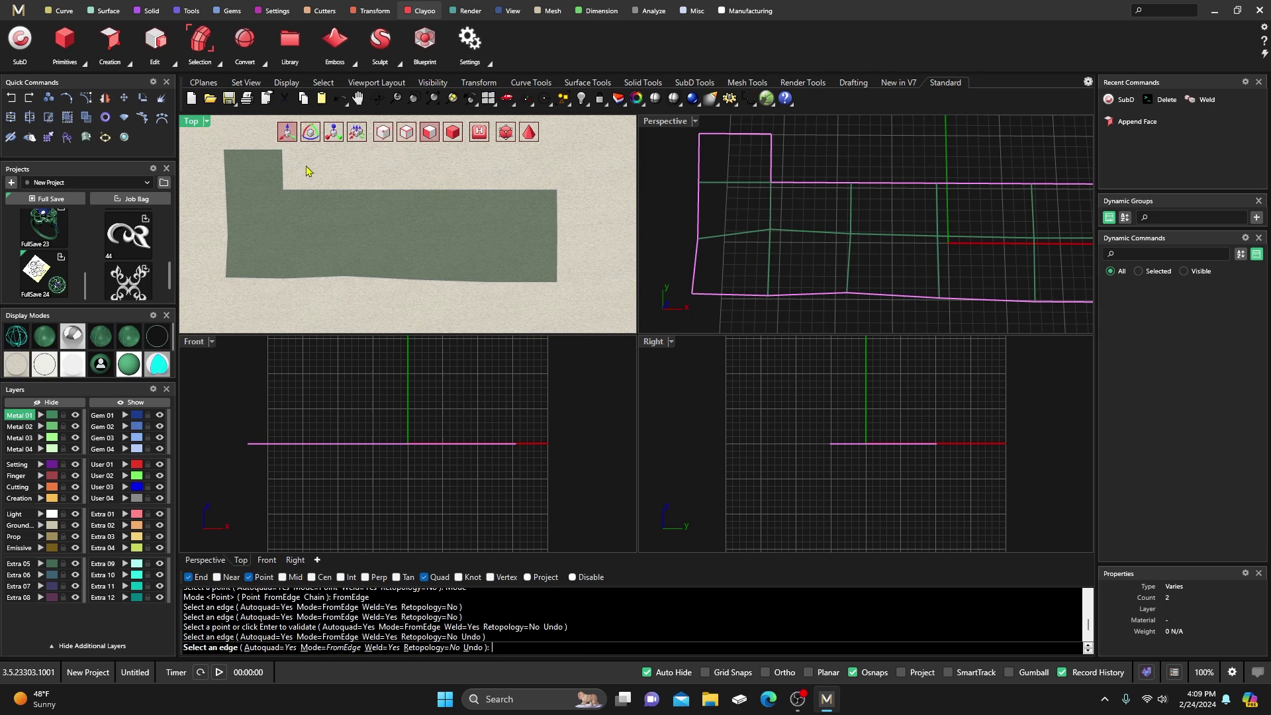
Step: Append four more quads in FromEdge mode along the rest of the original top edge, completing the new row to the mesh's right end
key(Return)
click(296, 189)
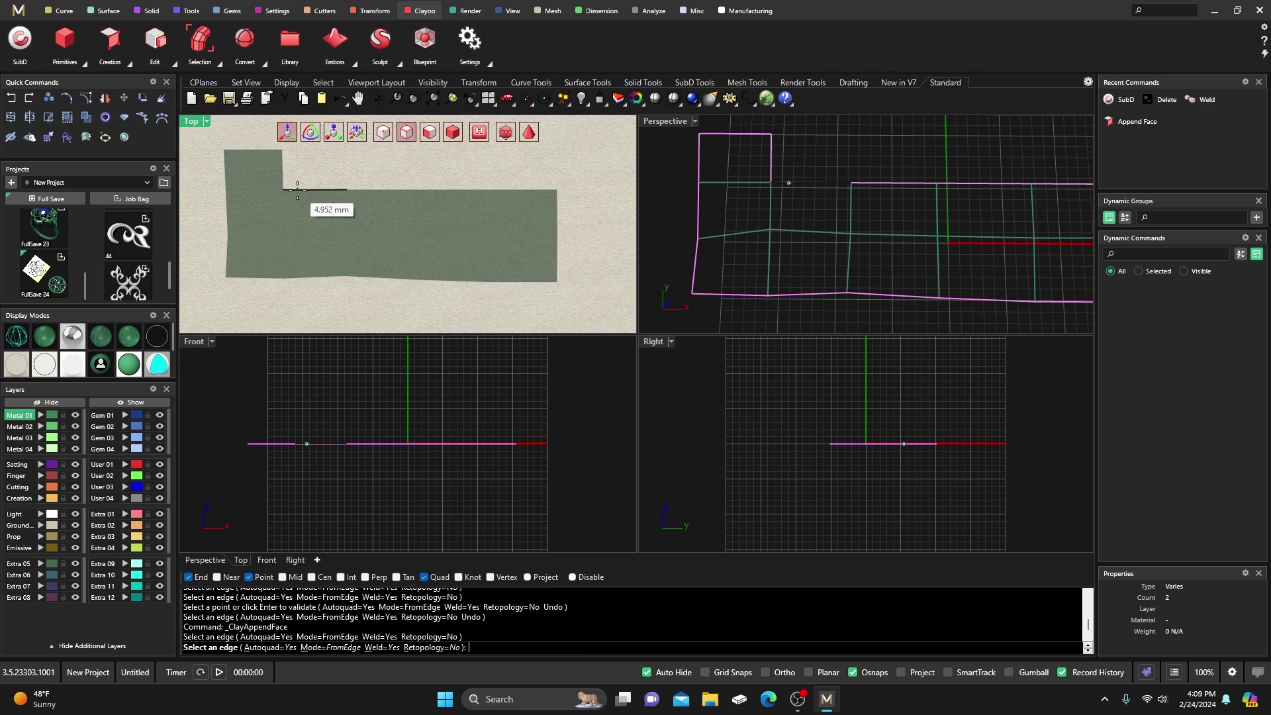
key(Return)
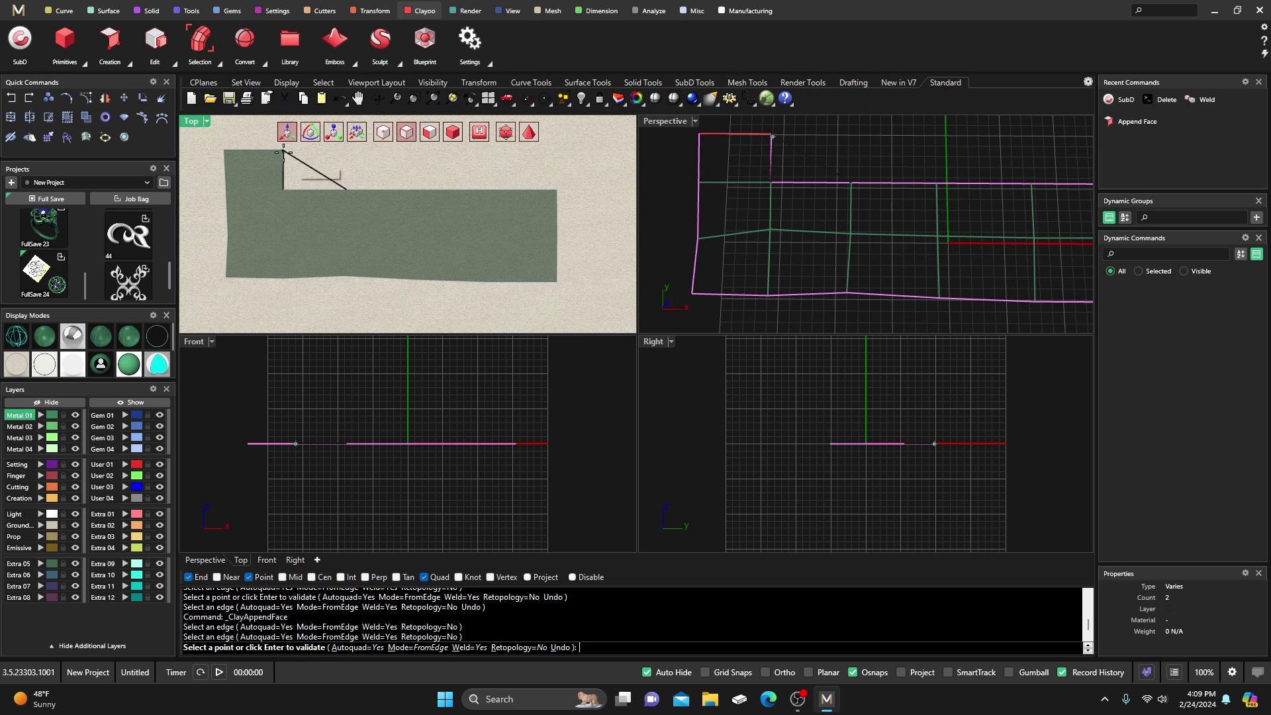
click(346, 151)
click(376, 190)
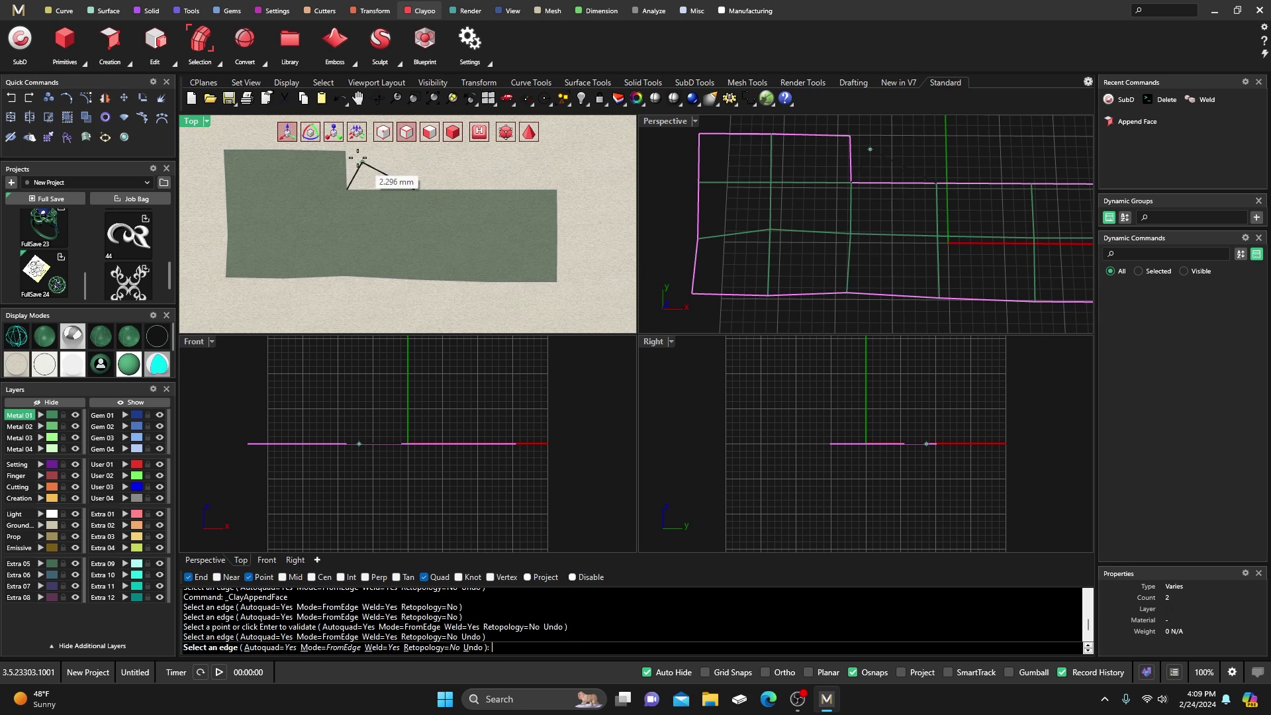
click(417, 157)
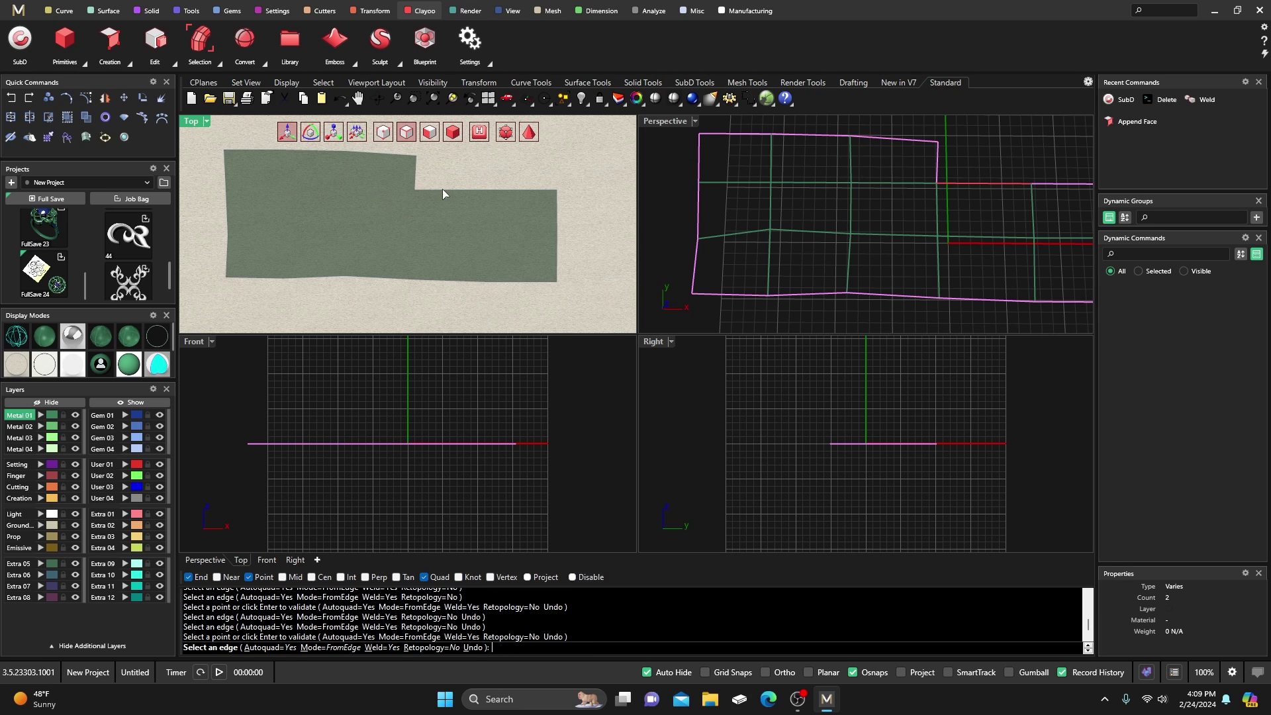
click(417, 171)
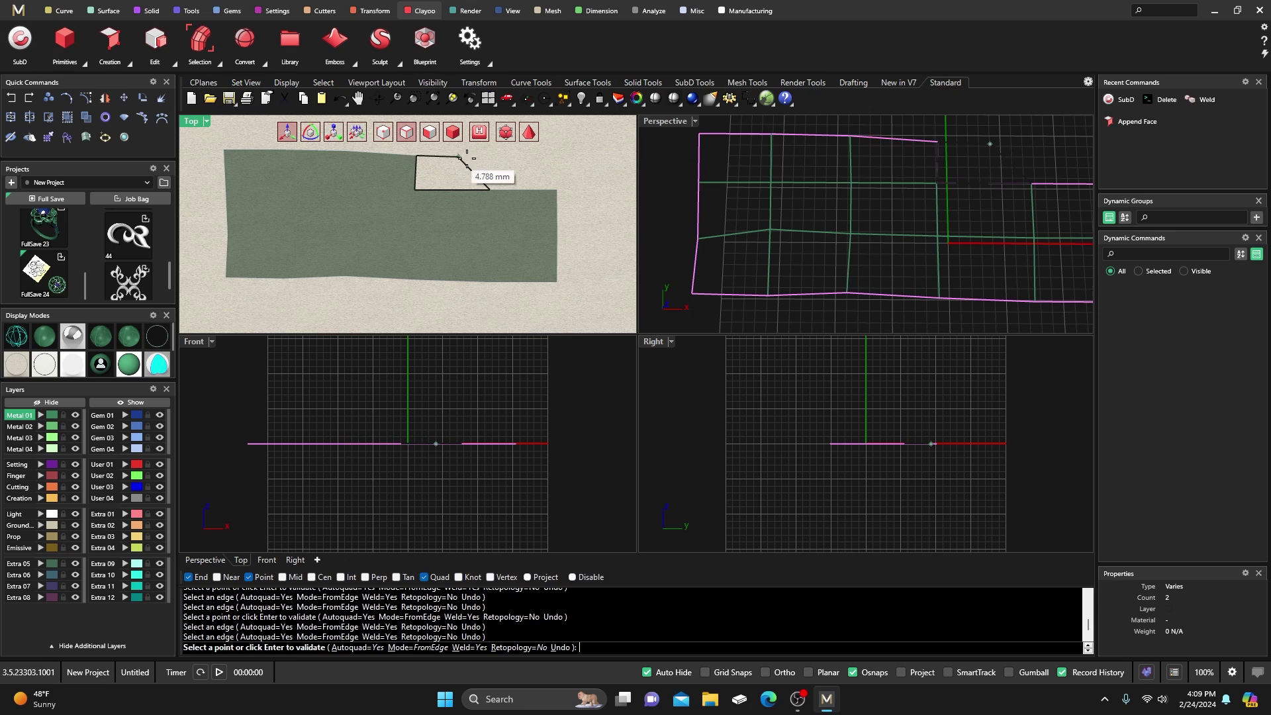
click(490, 163)
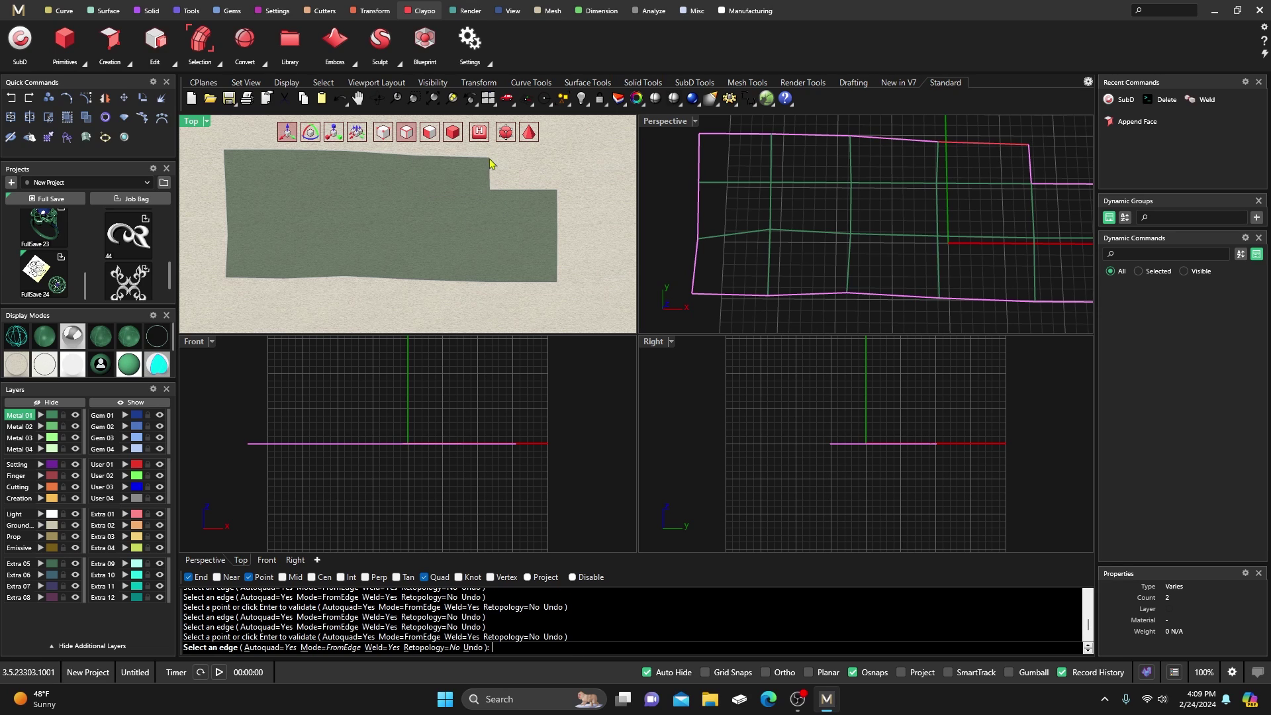
click(506, 189)
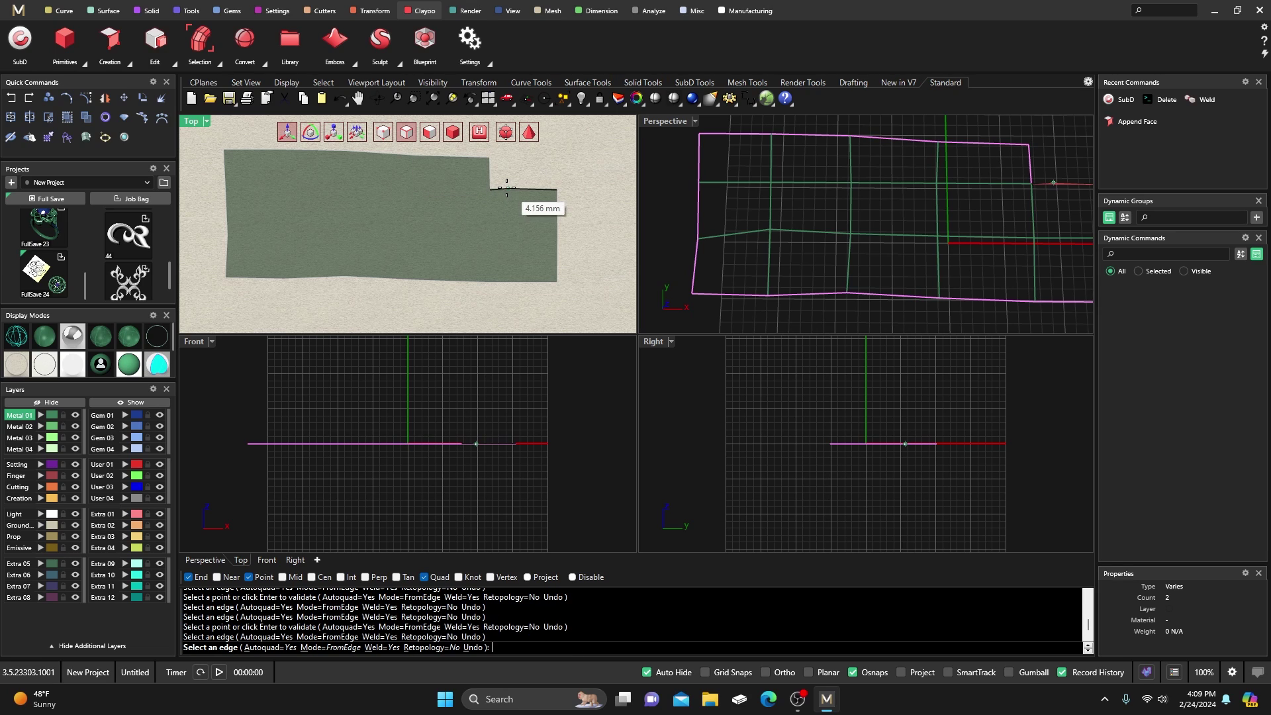
click(559, 162)
scroll(482, 243, down, 3)
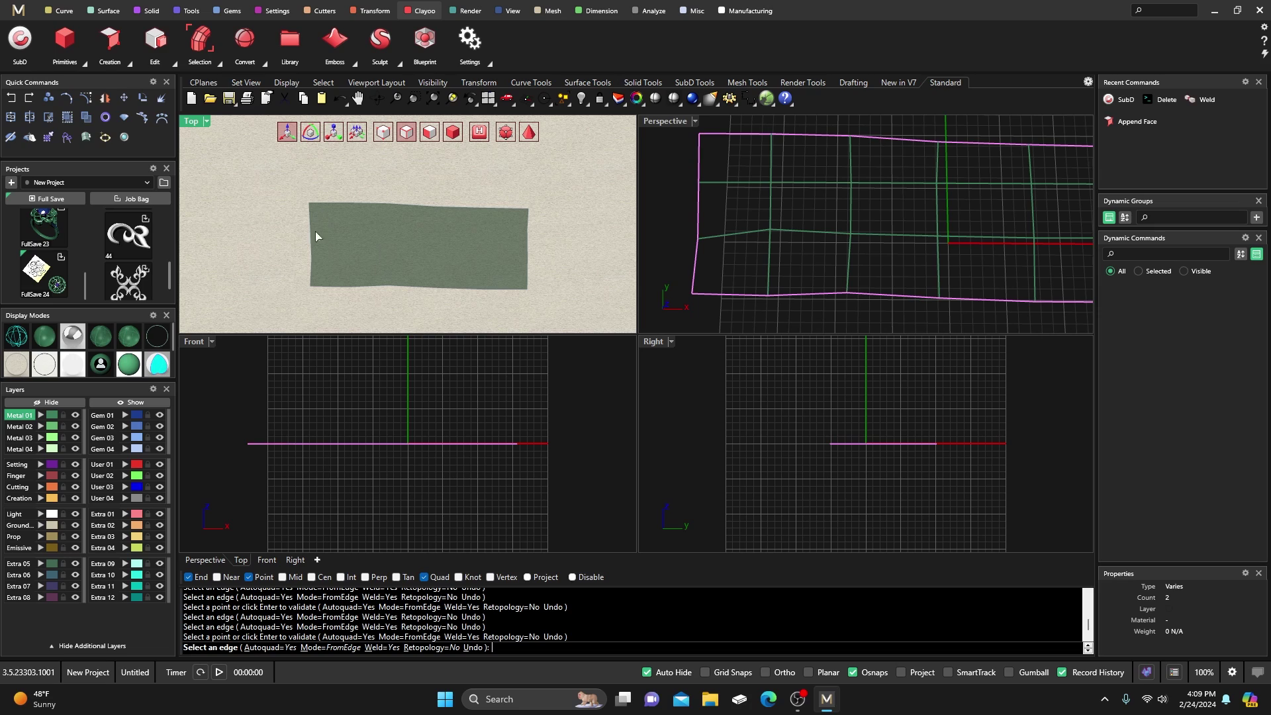
click(323, 202)
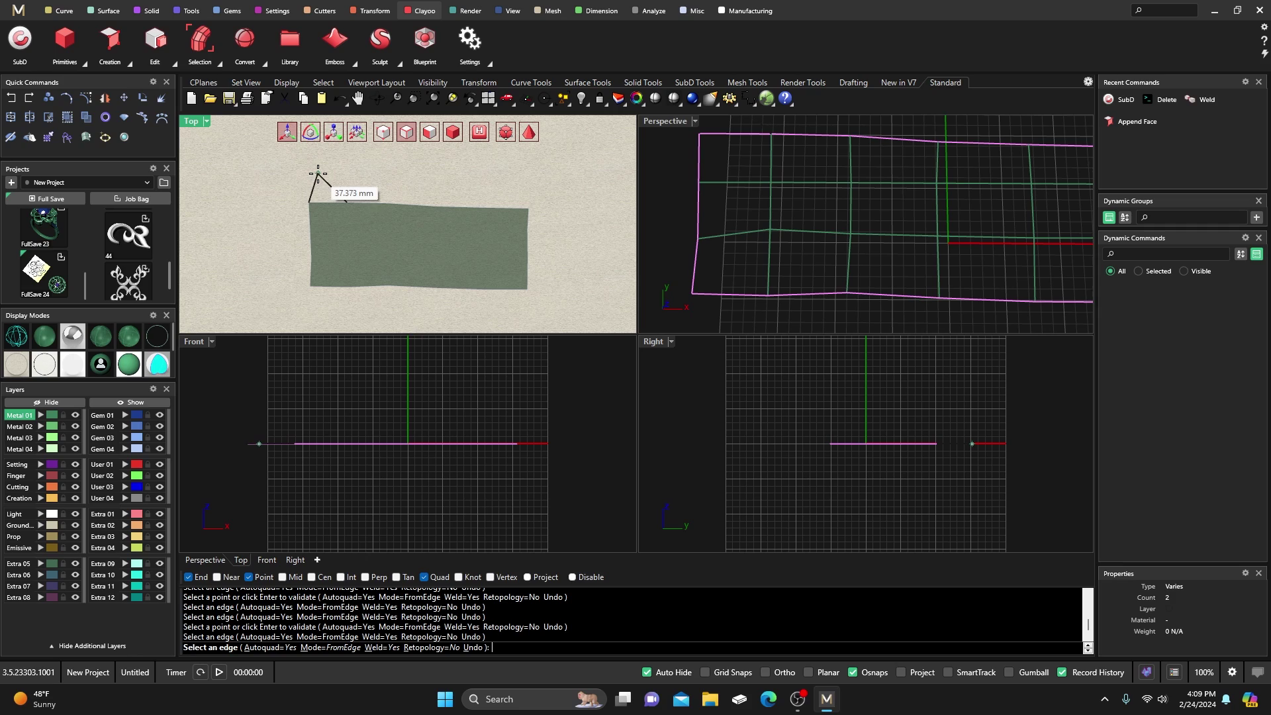
key(Escape)
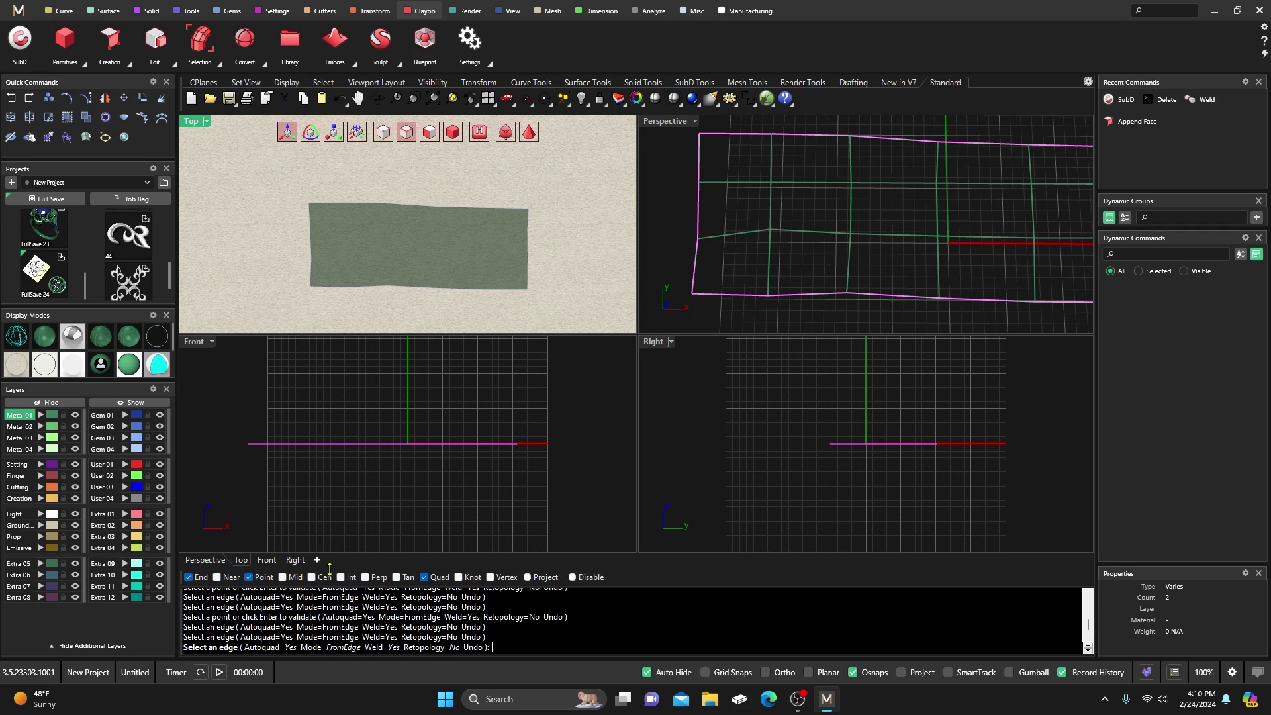
Step: Set Append Face's Mode to Chain and add a continuous row of five quads above the mesh, starting from the leftmost top edge
click(331, 647)
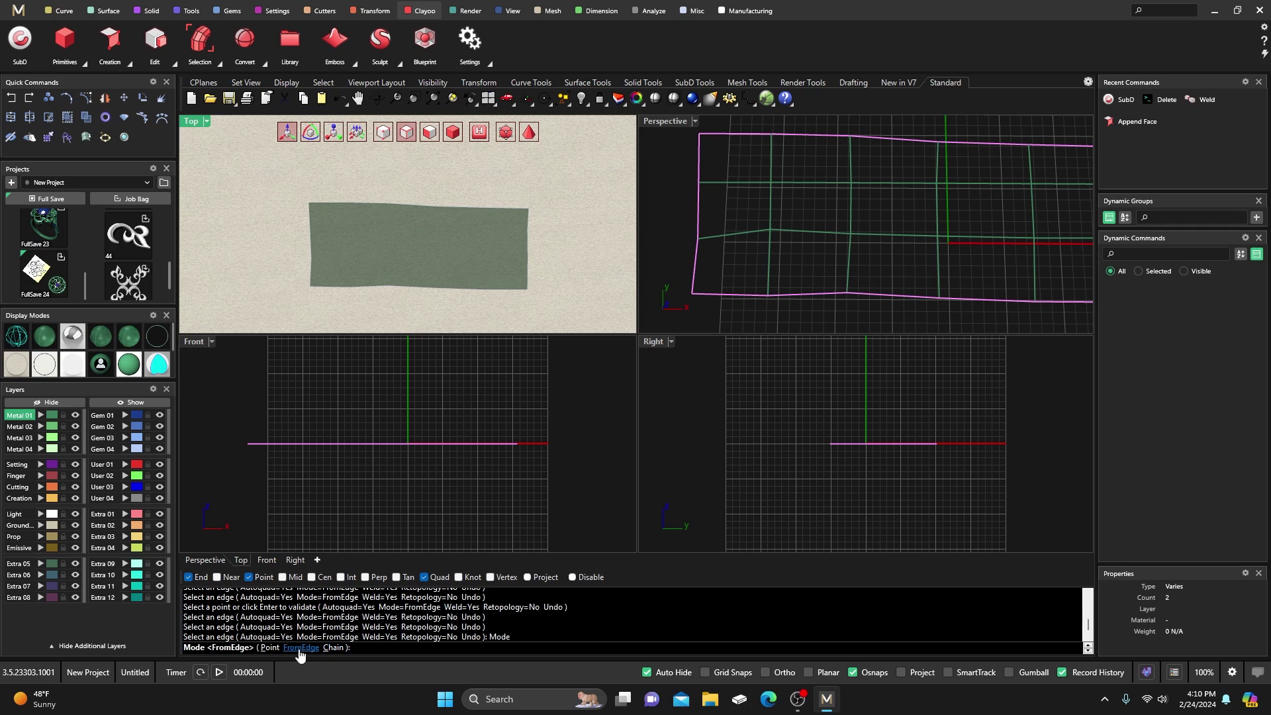
click(328, 648)
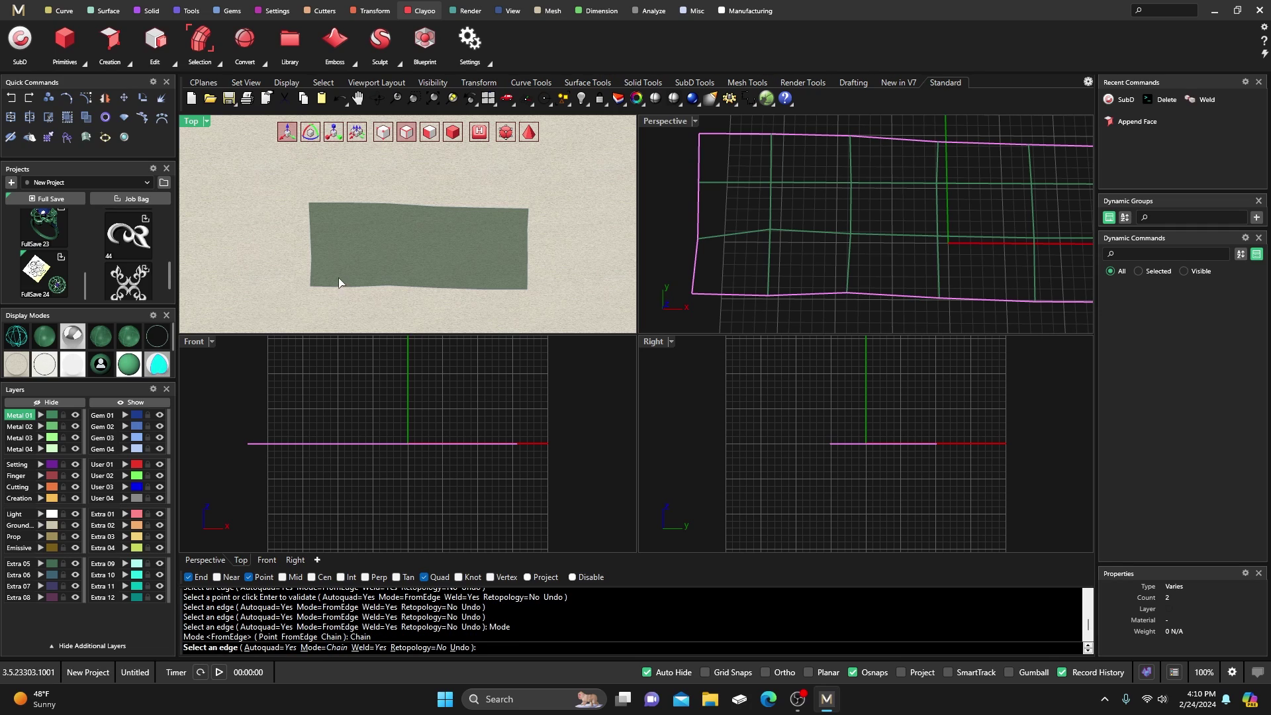
click(331, 203)
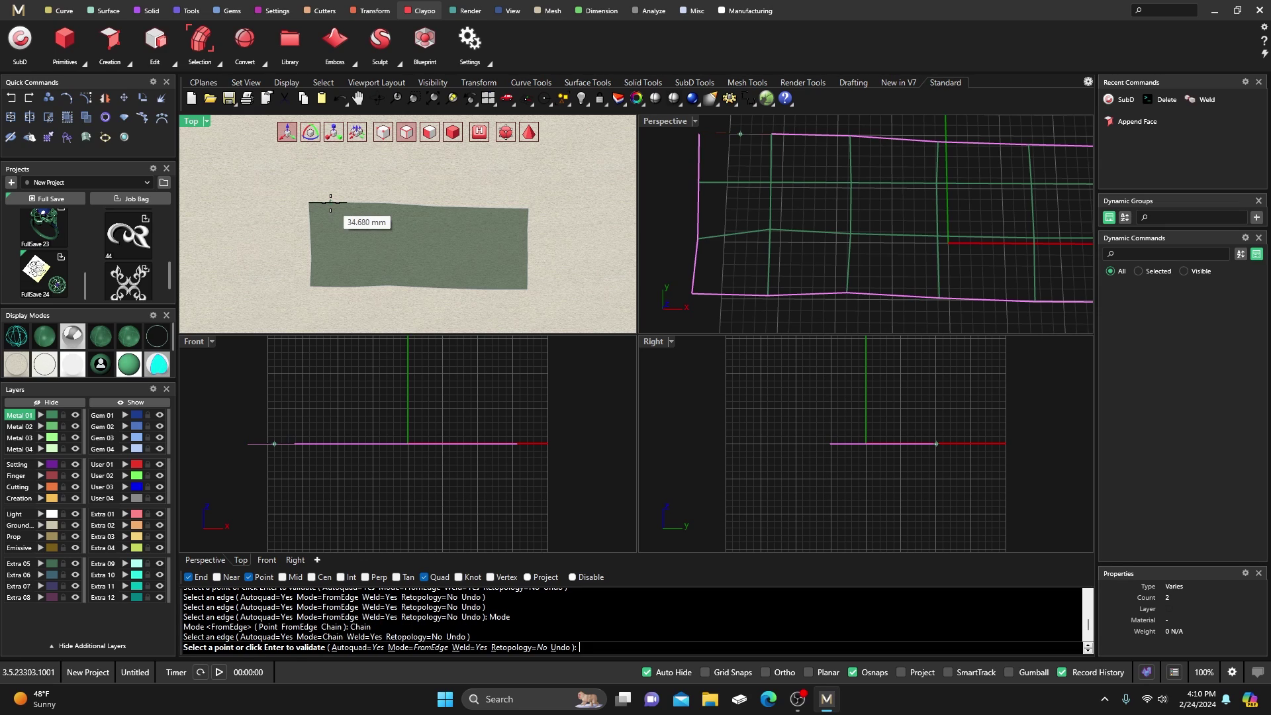
click(309, 172)
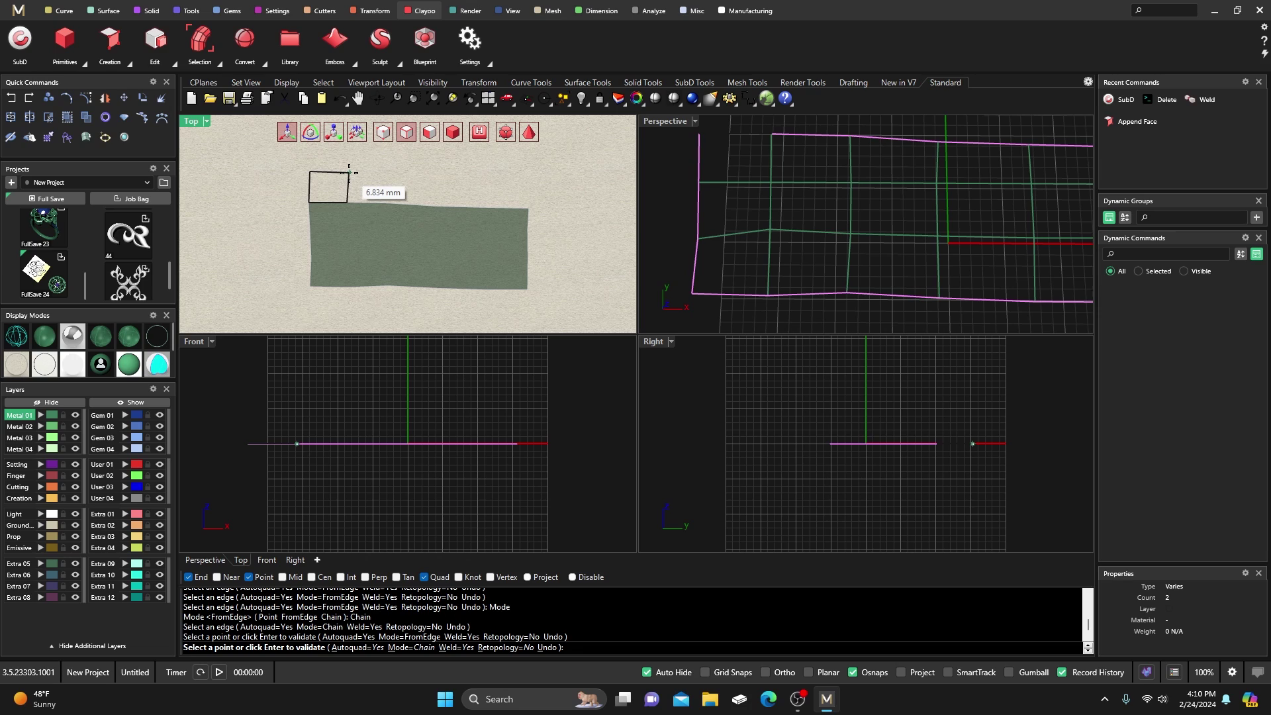
click(349, 172)
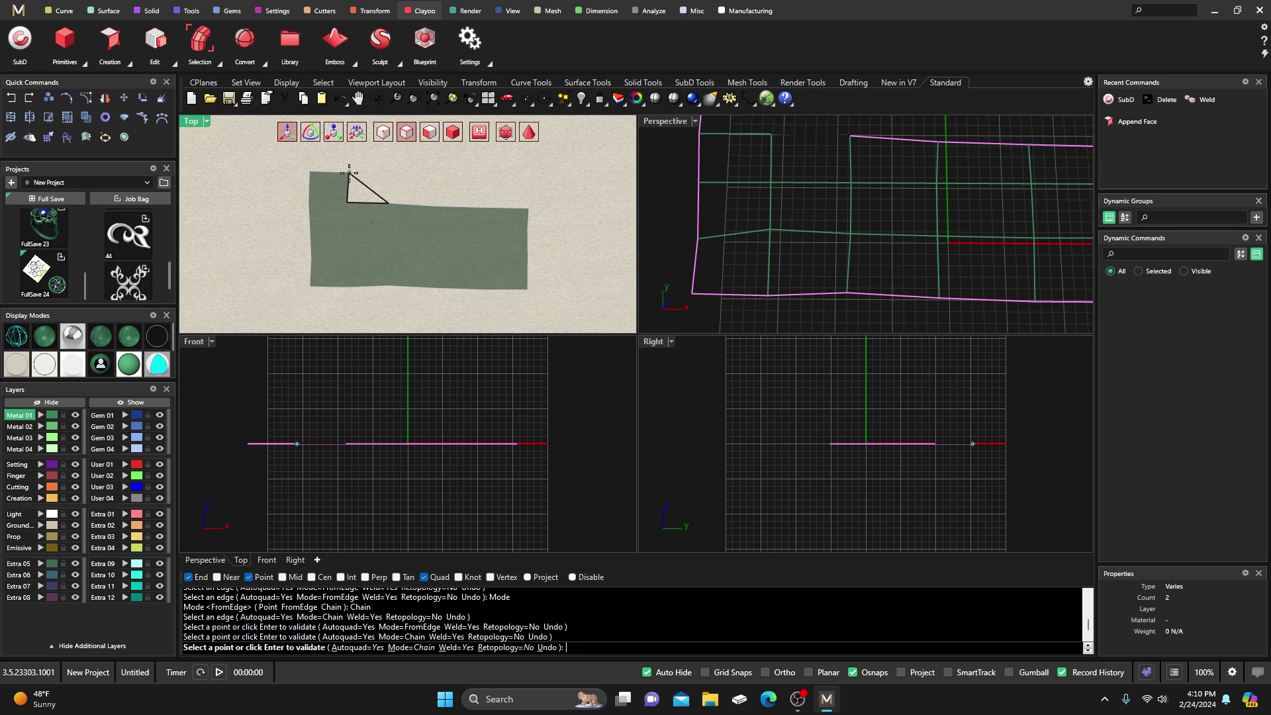
click(389, 173)
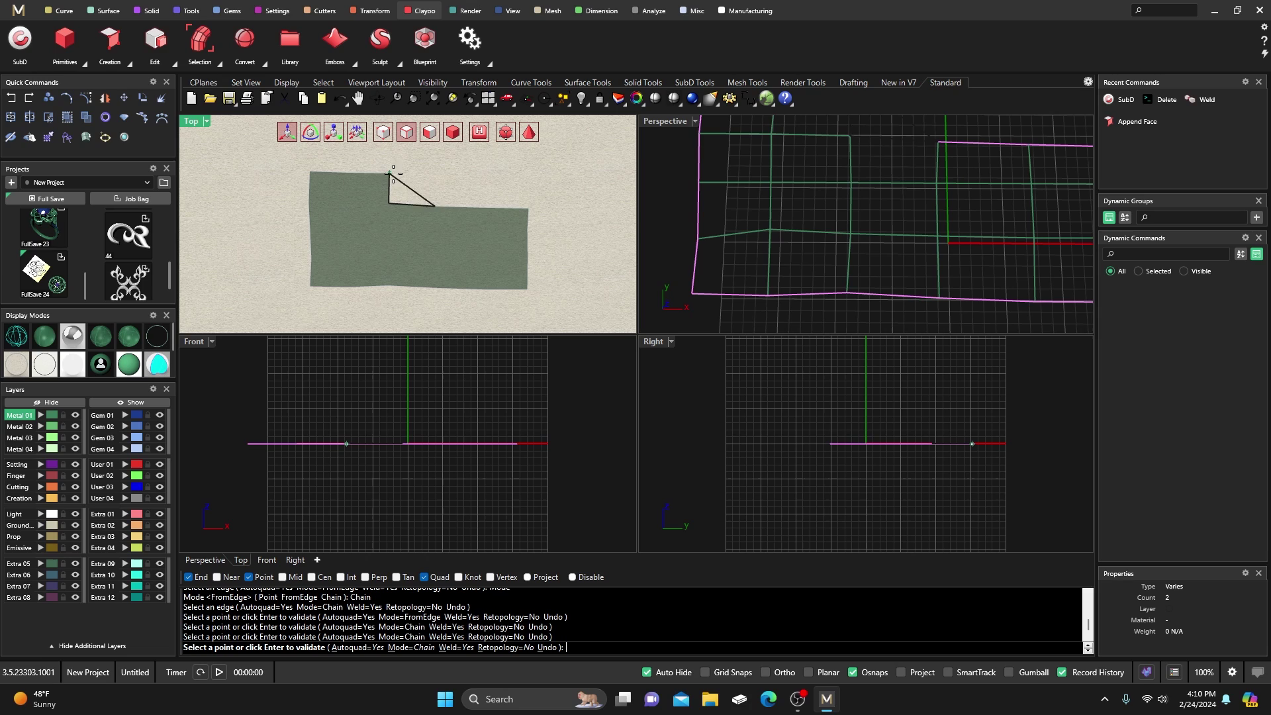
click(437, 175)
click(482, 176)
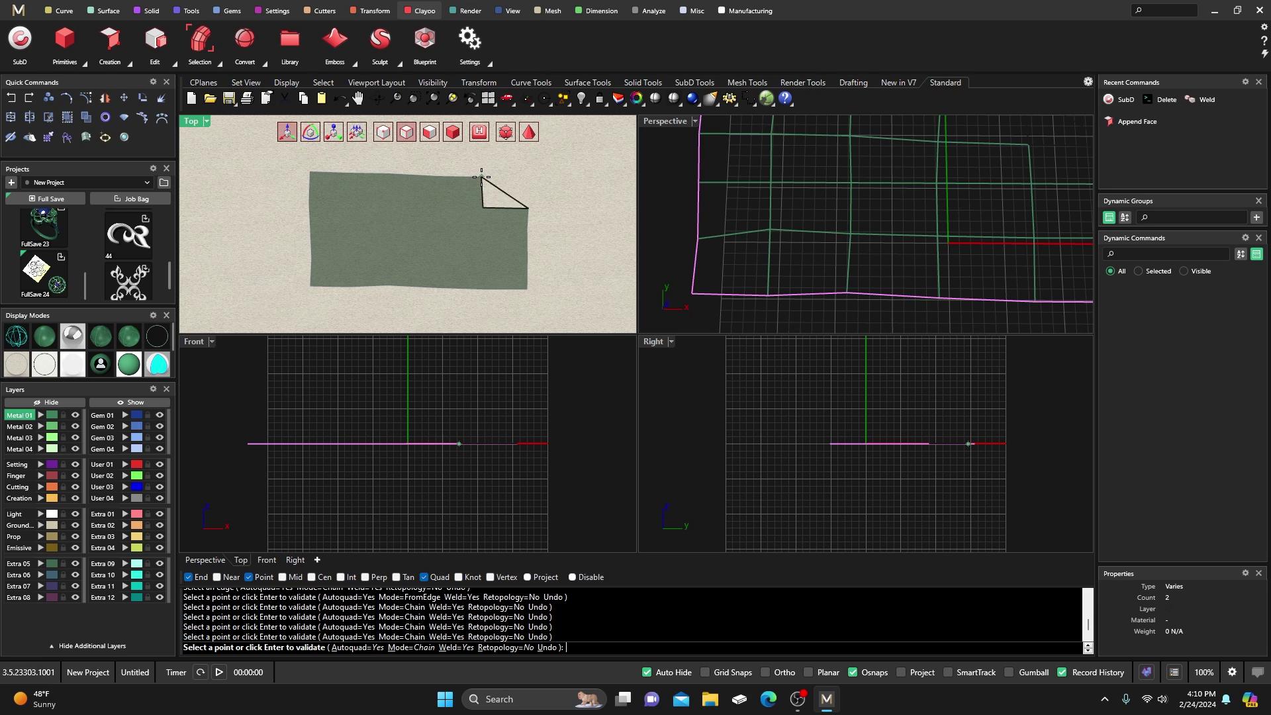
click(528, 178)
key(Return)
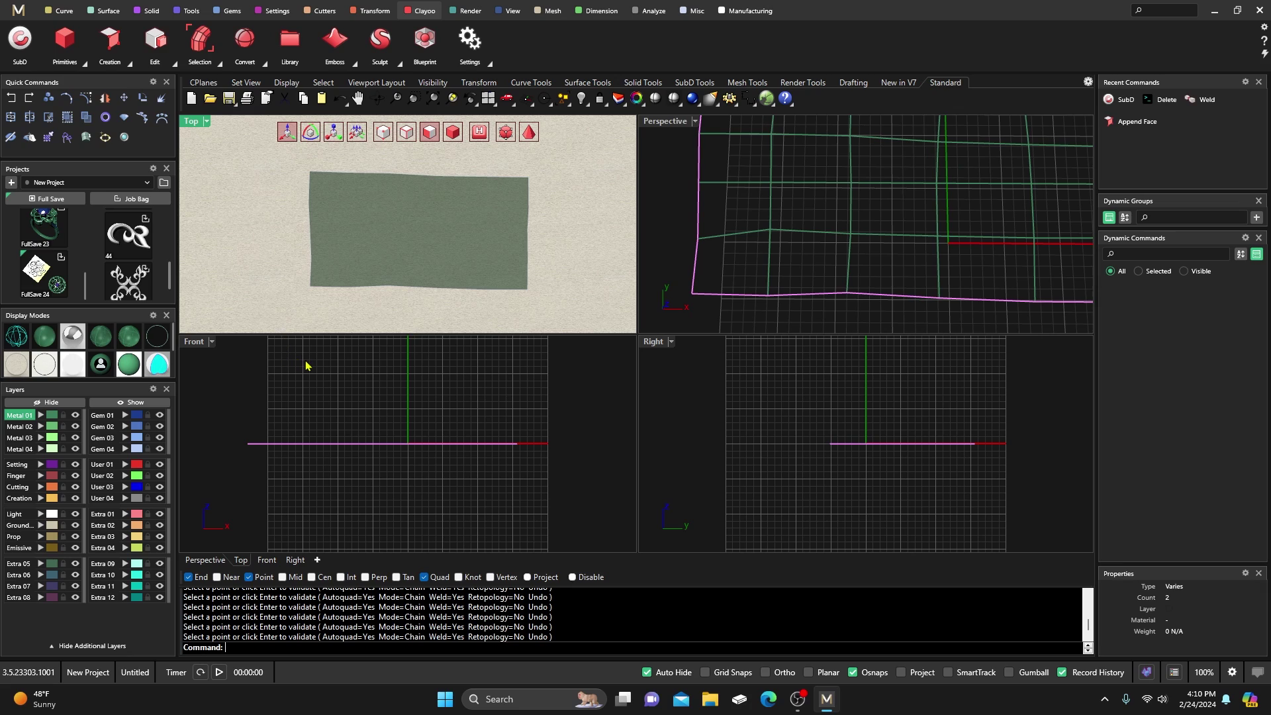
Step: Repeat Append Face in Chain mode to add another row of five quads along the mesh's new top edge, working left to right
right_drag(280, 215, 275, 249)
key(Return)
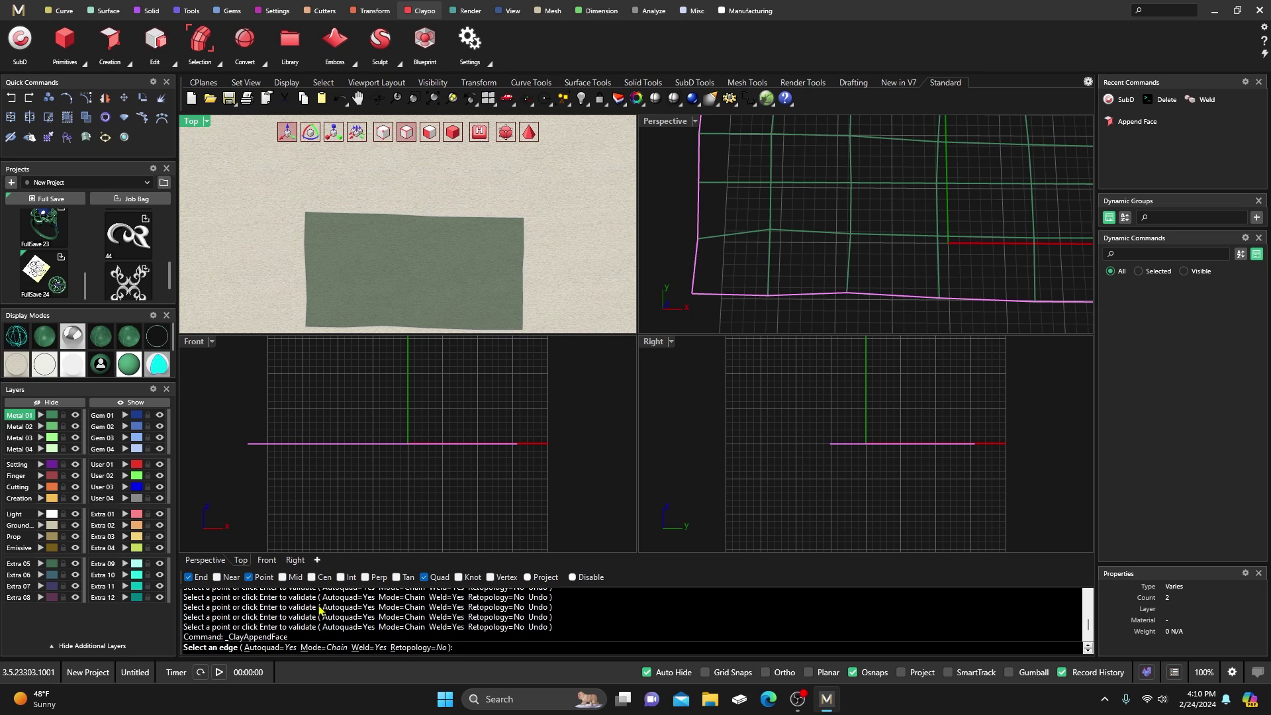
click(323, 213)
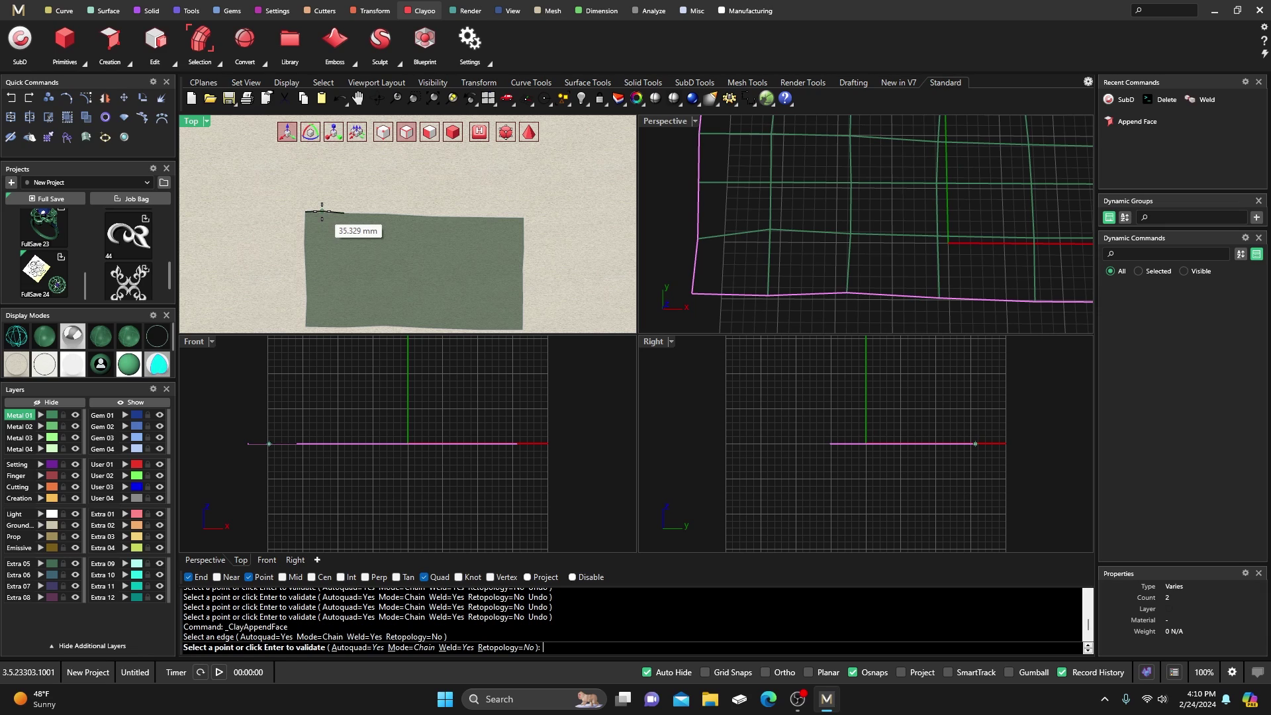
click(306, 175)
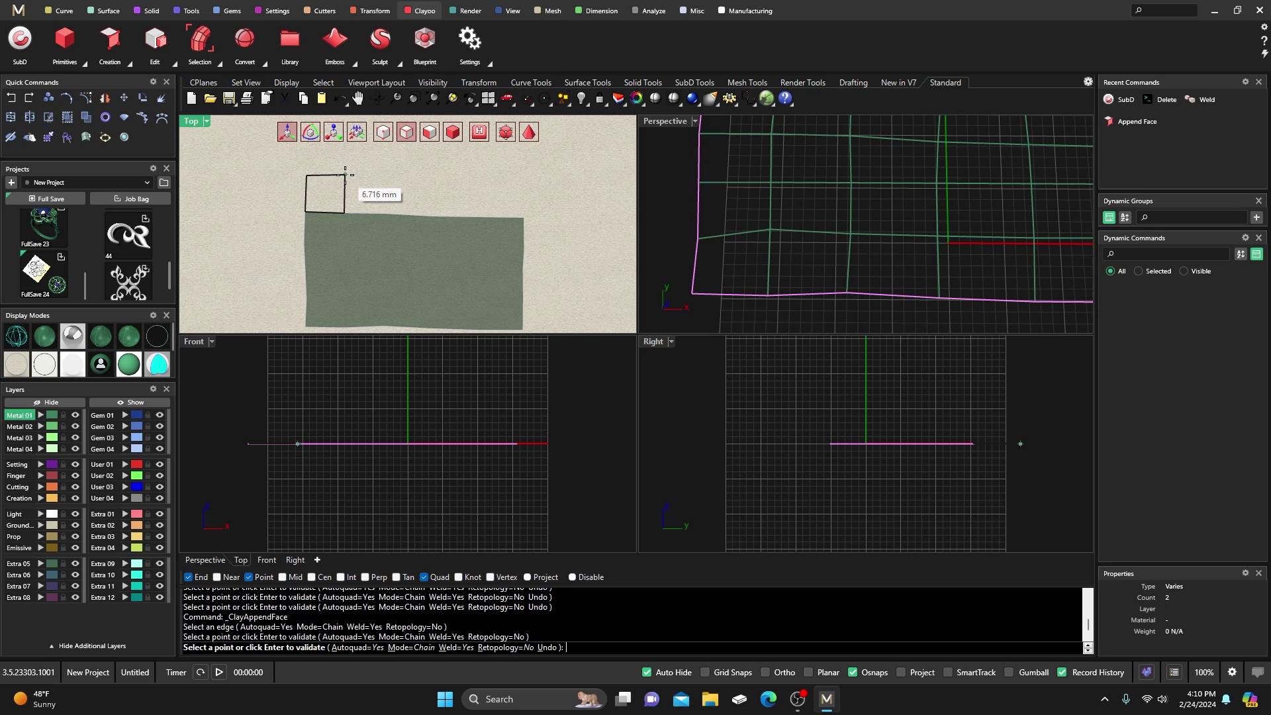
click(345, 175)
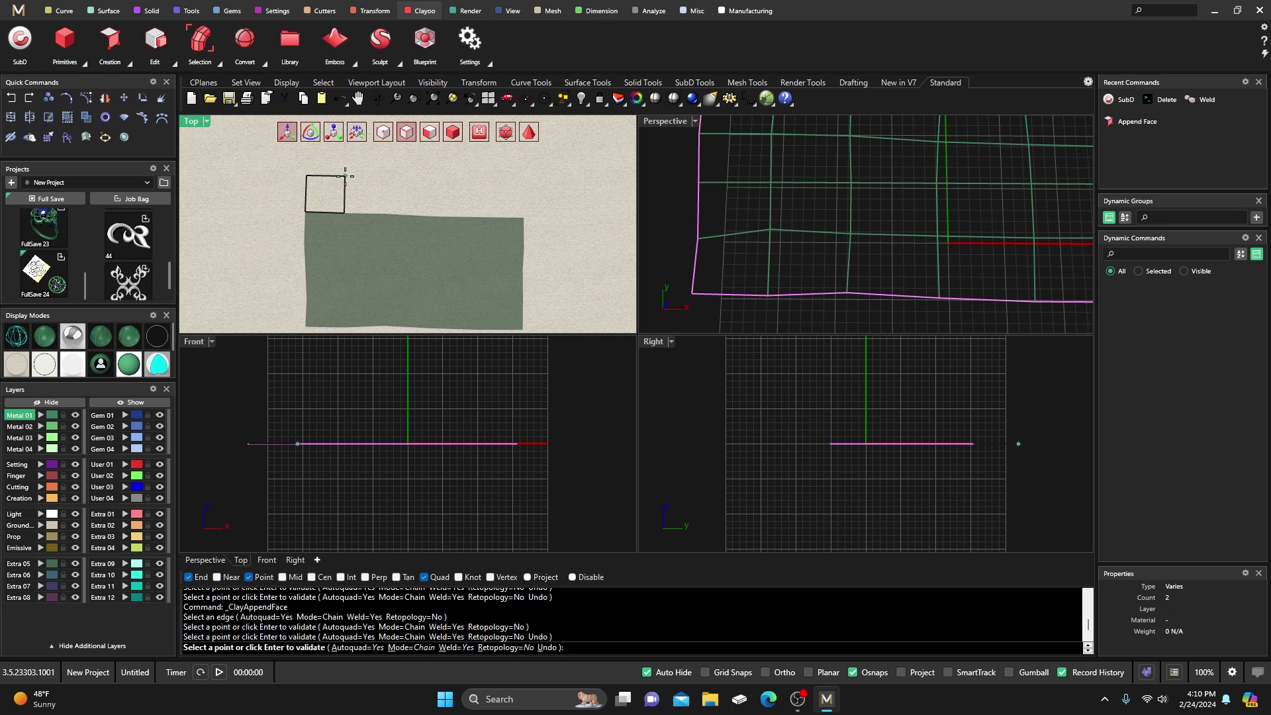
click(389, 175)
click(431, 177)
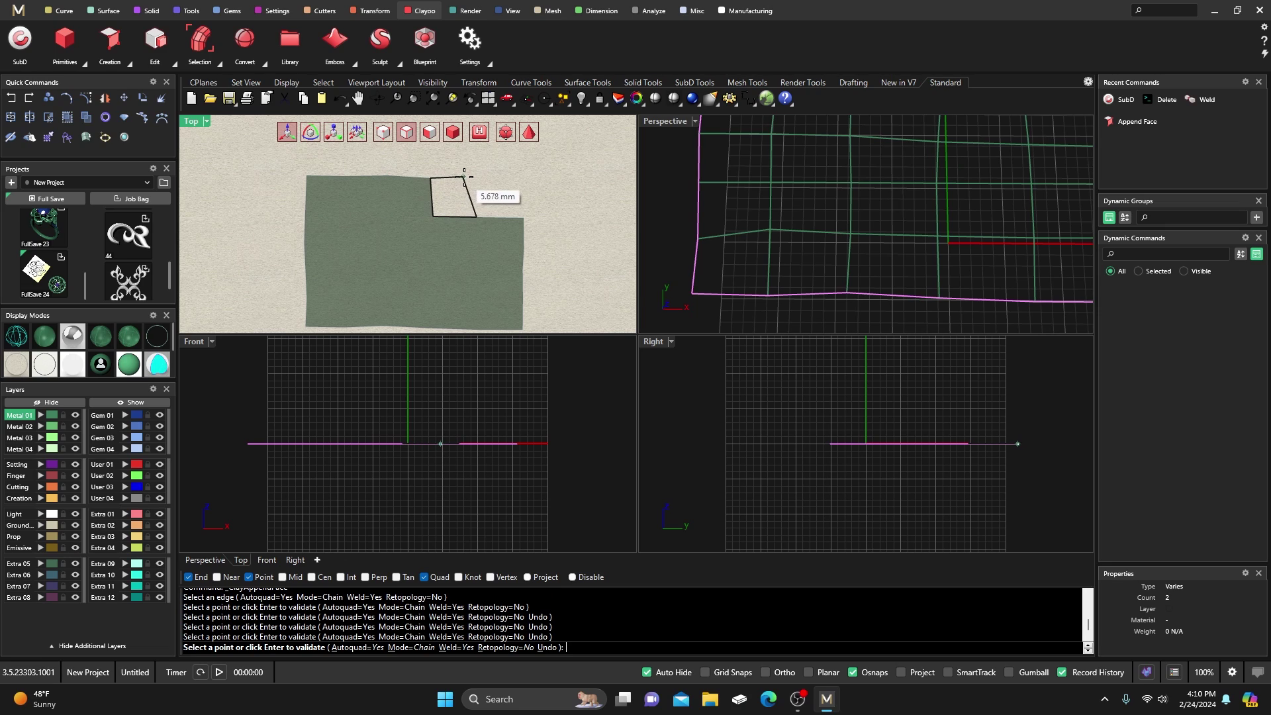
click(522, 180)
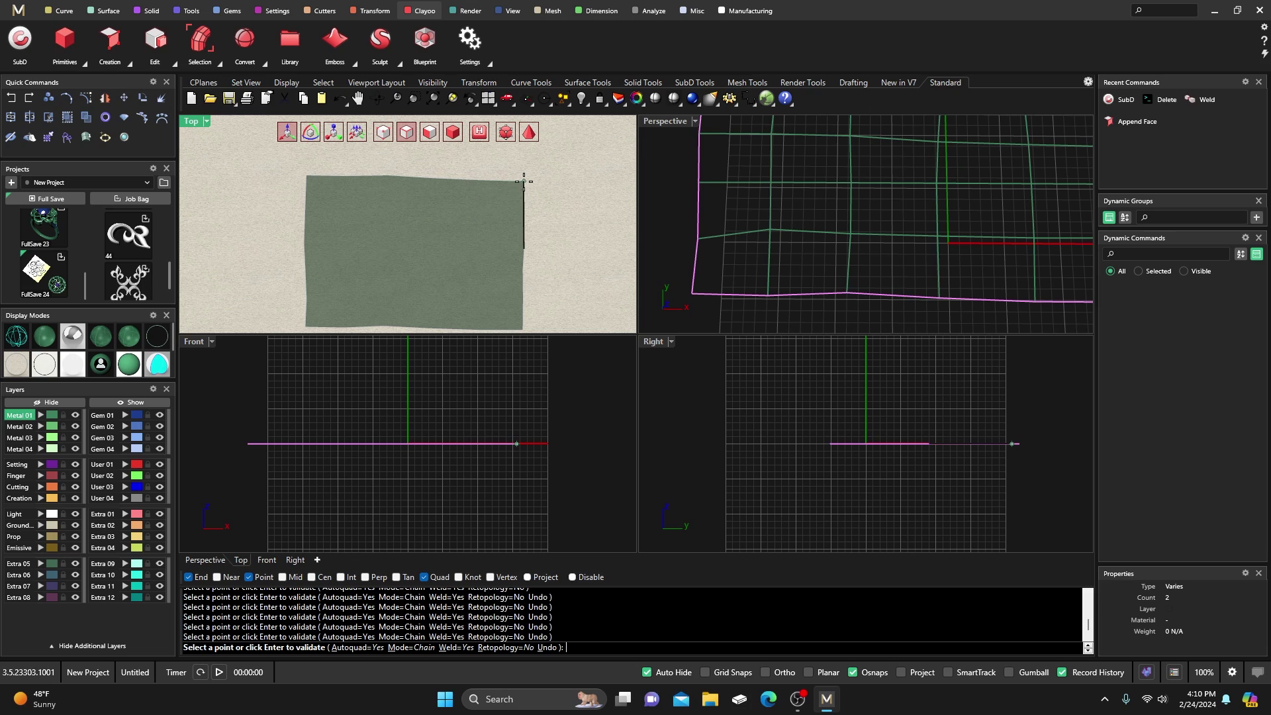
key(Return)
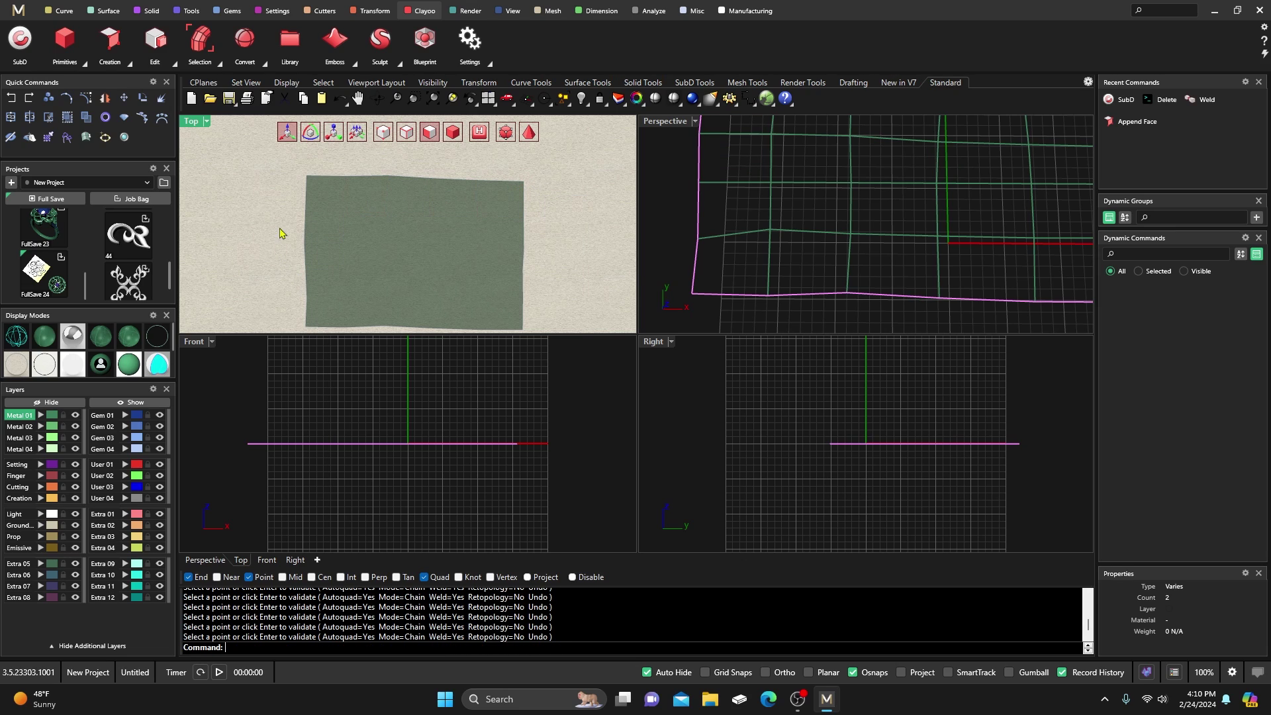
Step: Set Append Face's Mode back to Point and end the command without adding any faces
scroll(405, 240, down, 2)
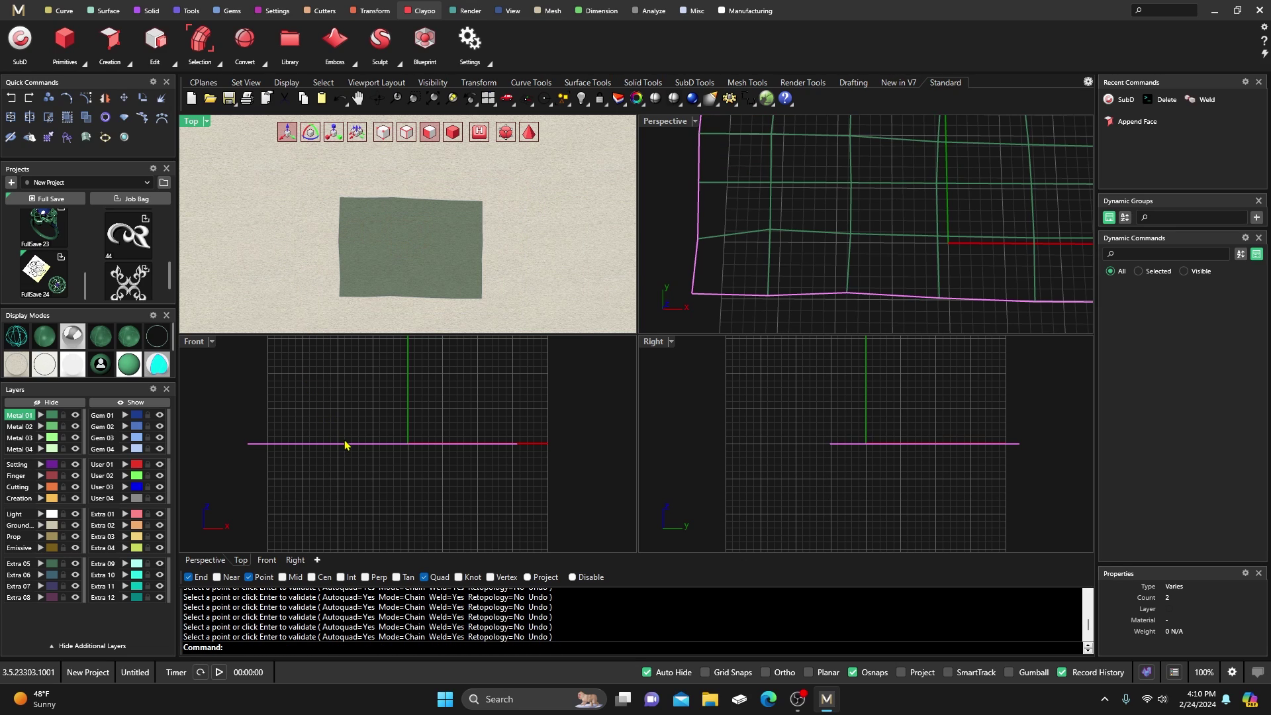
click(129, 62)
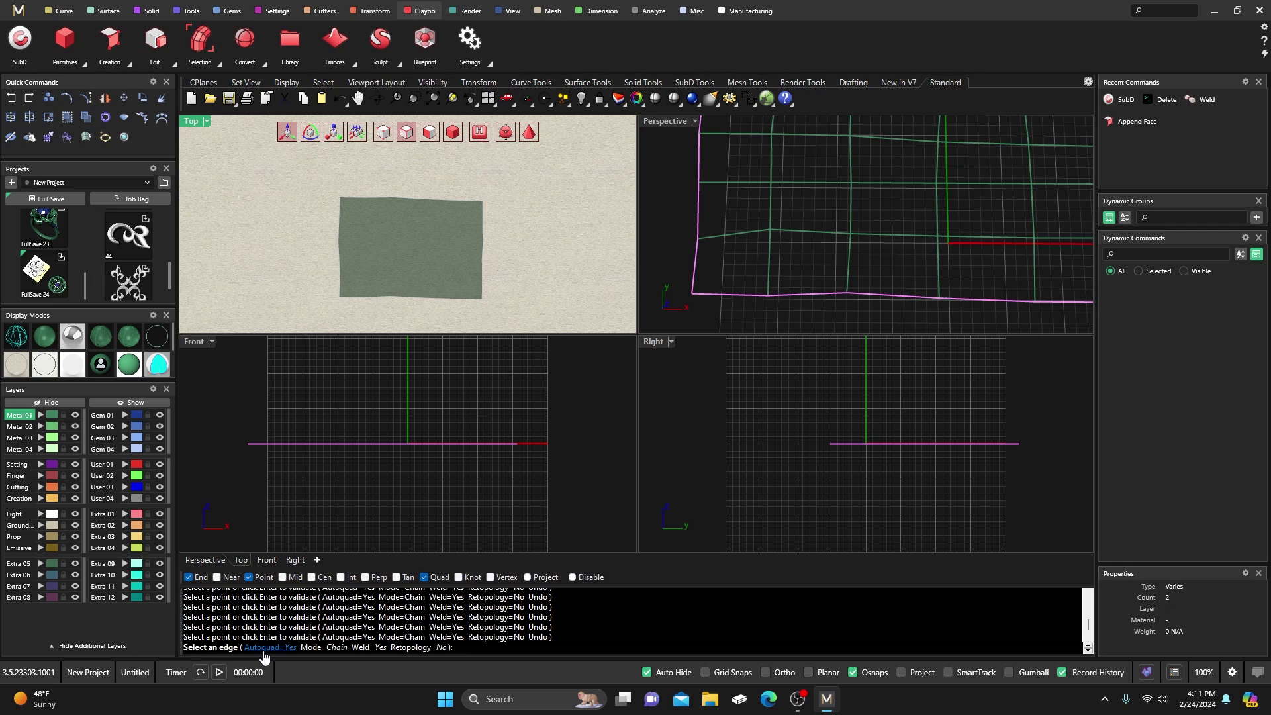
click(322, 649)
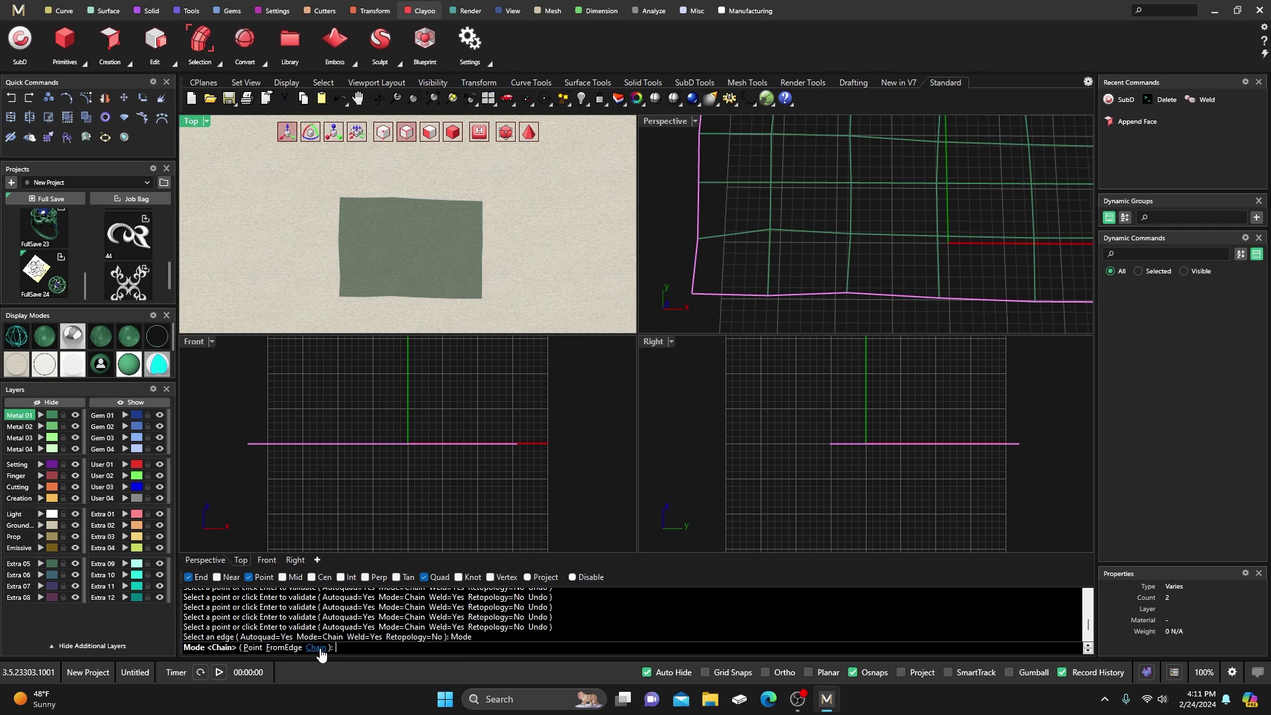
click(257, 648)
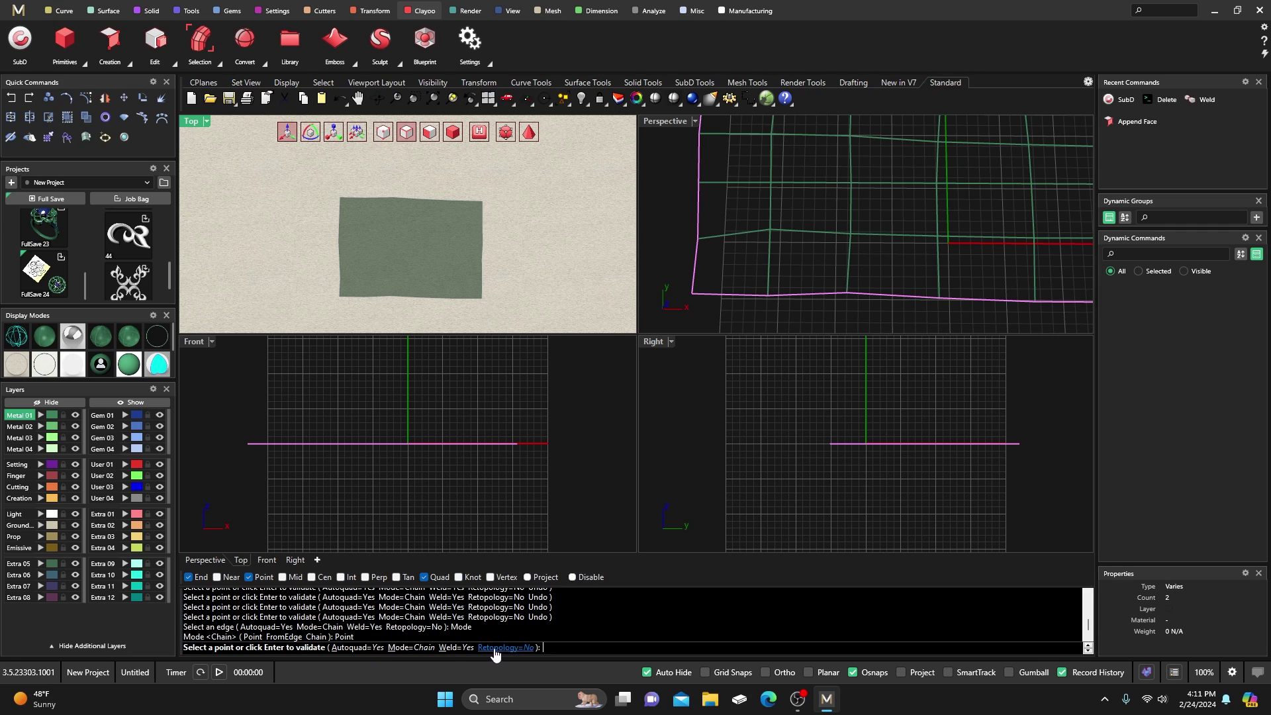
key(Return)
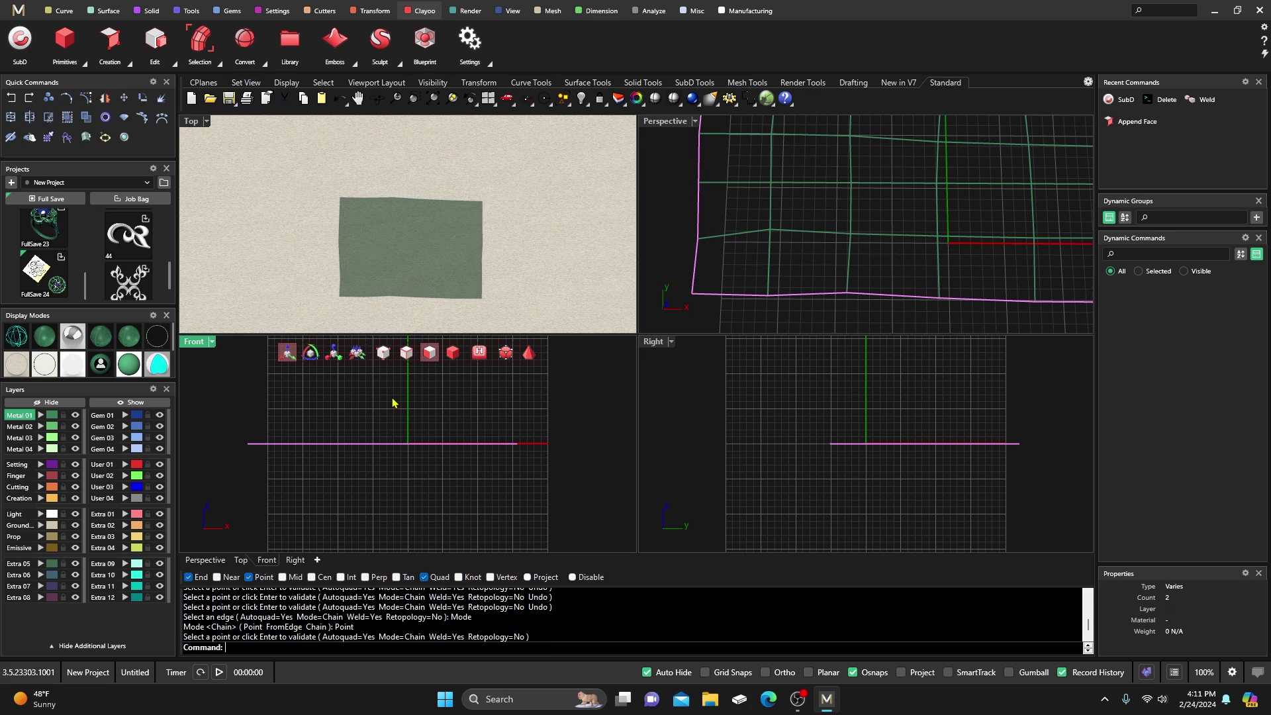
Step: Delete the entire flat mesh and switch the Top view to the dark grid display mode used by the other views
click(452, 352)
click(434, 265)
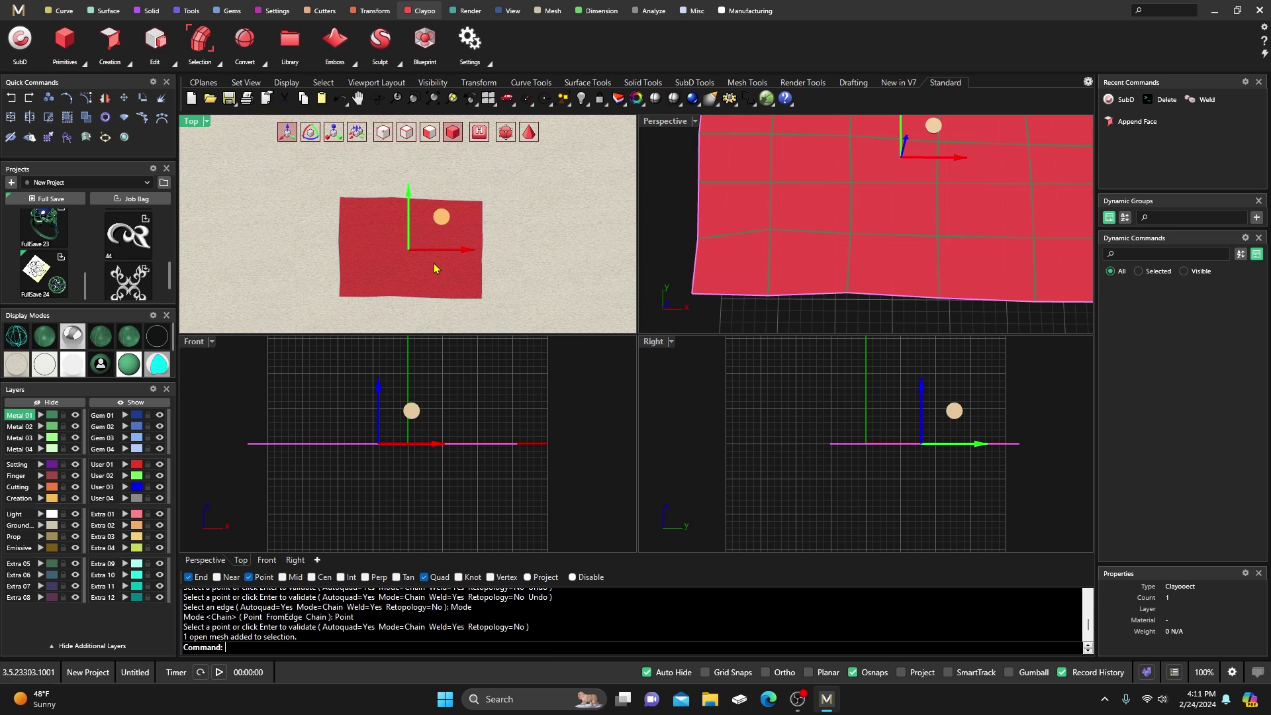
key(Delete)
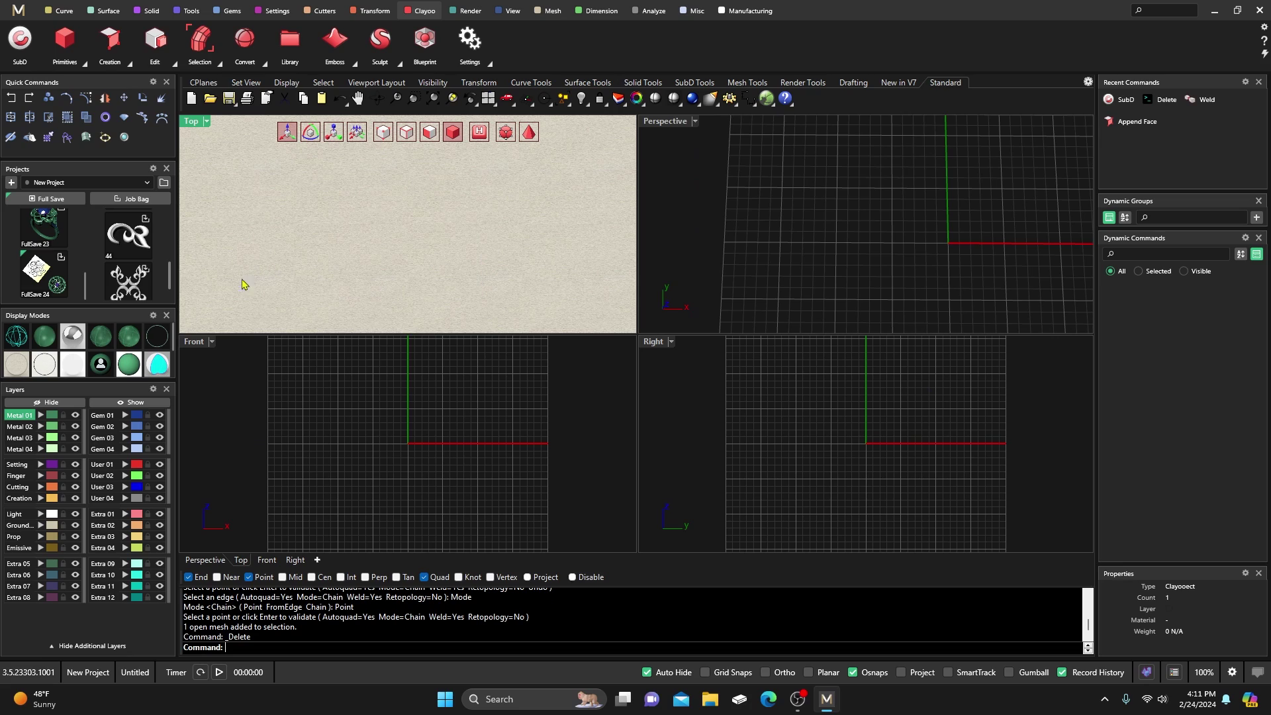
click(100, 339)
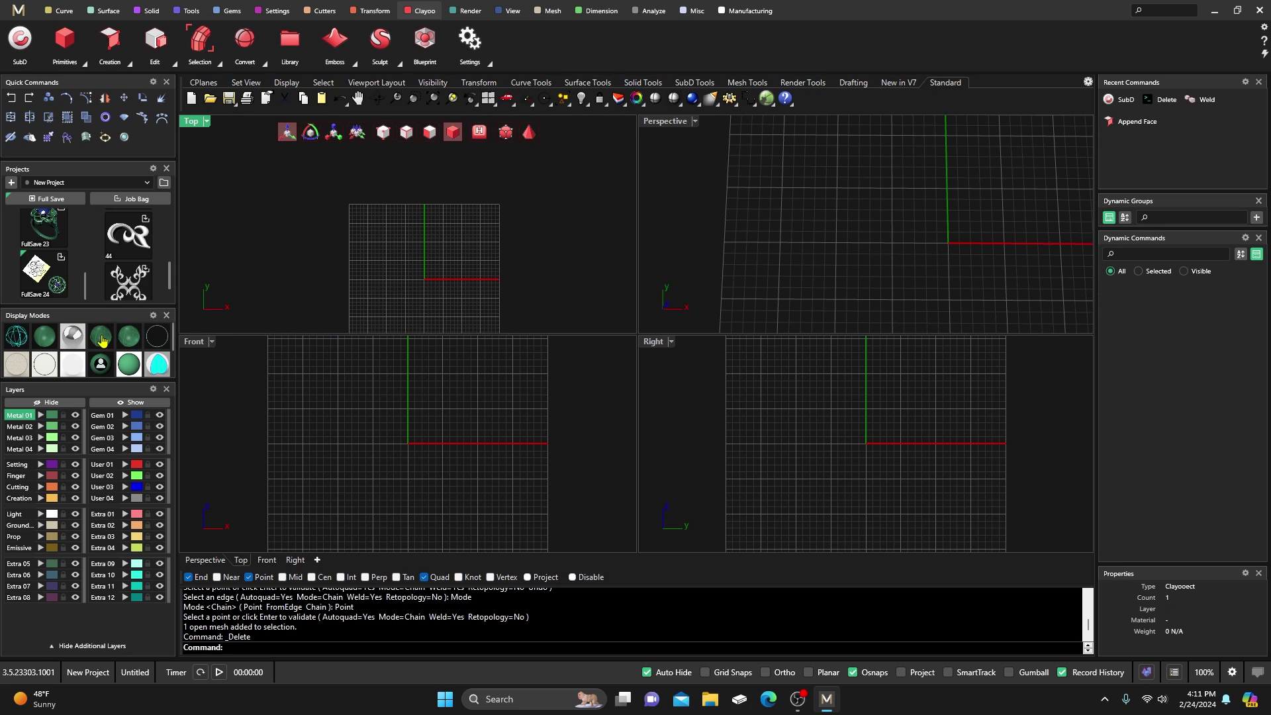
scroll(347, 219, down, 3)
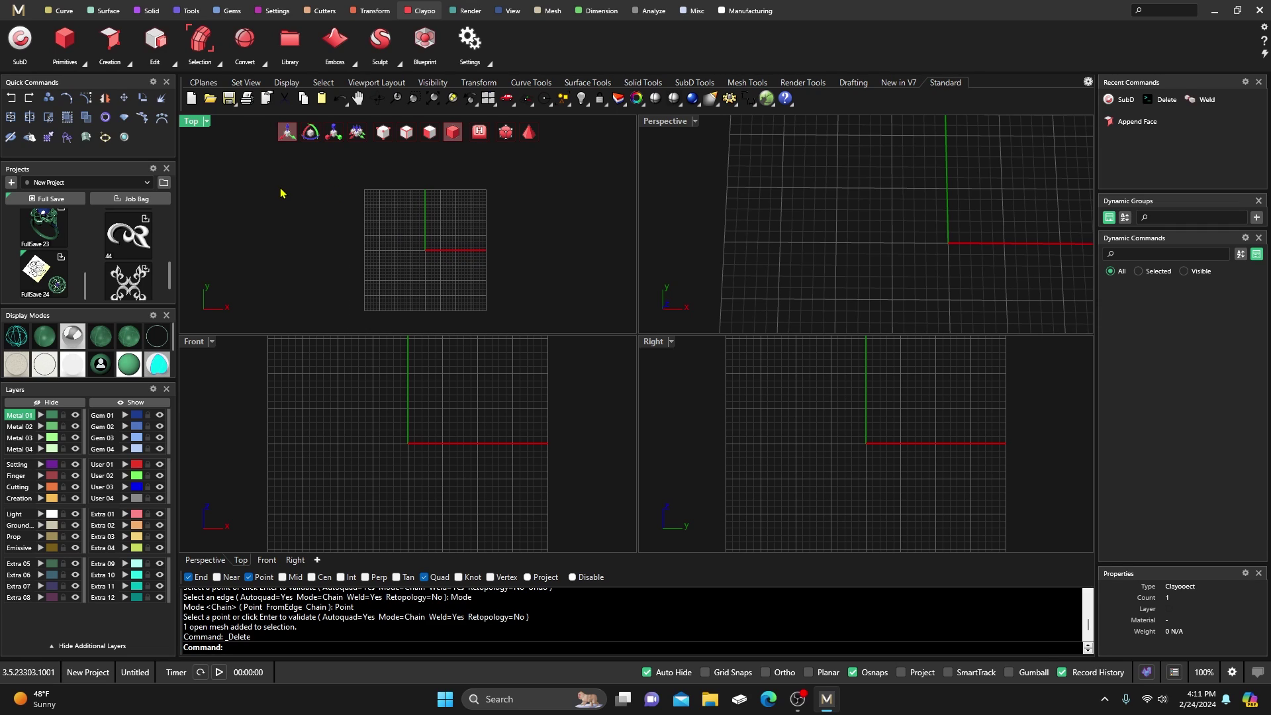
click(129, 63)
click(131, 80)
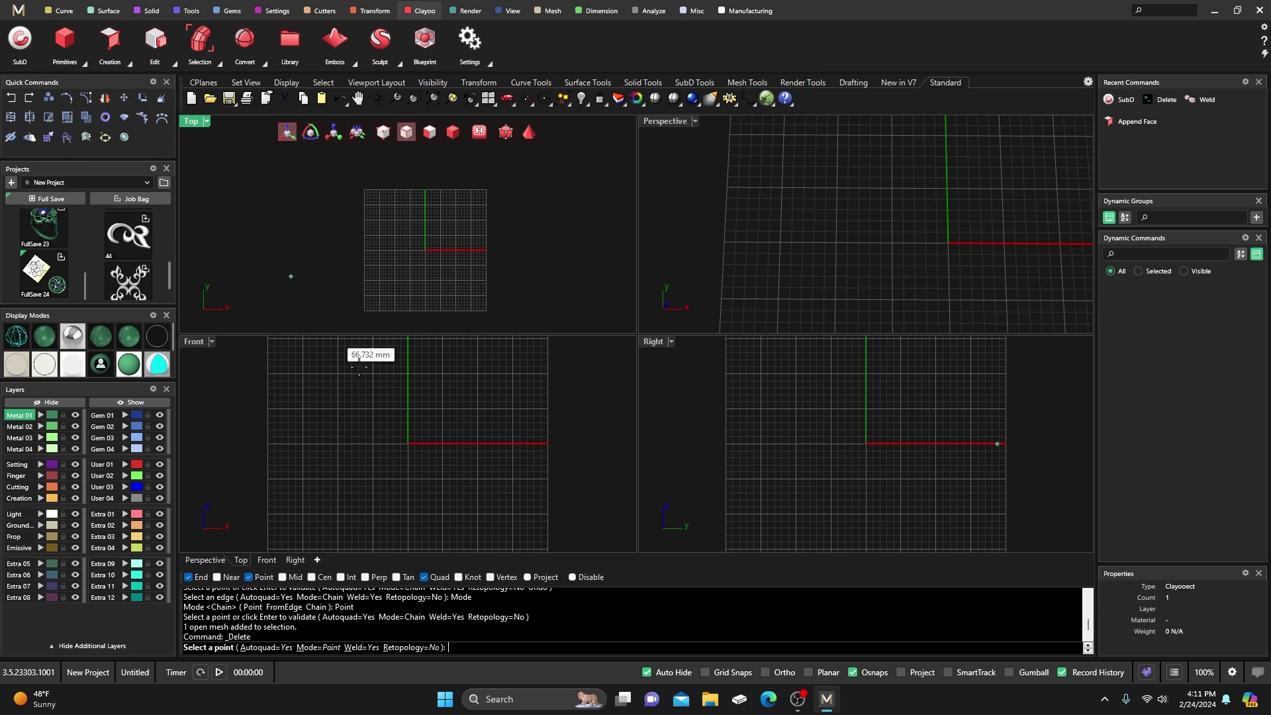
click(439, 525)
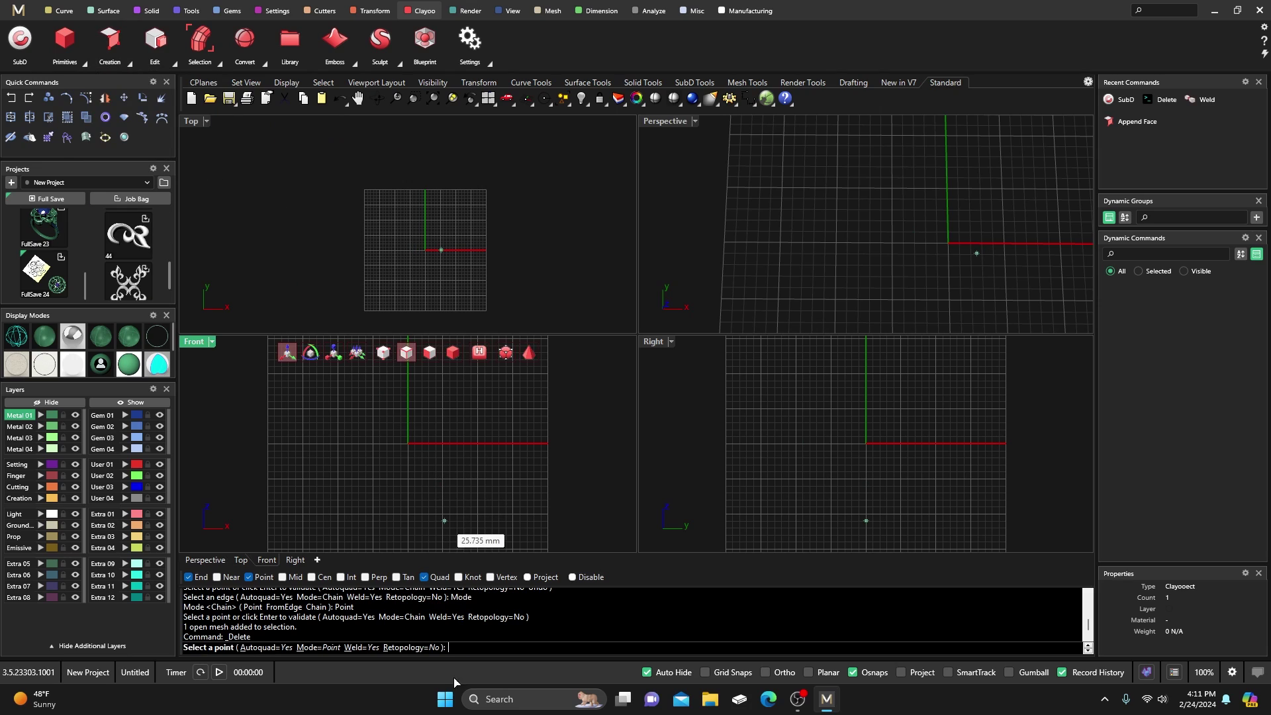
right_click(311, 231)
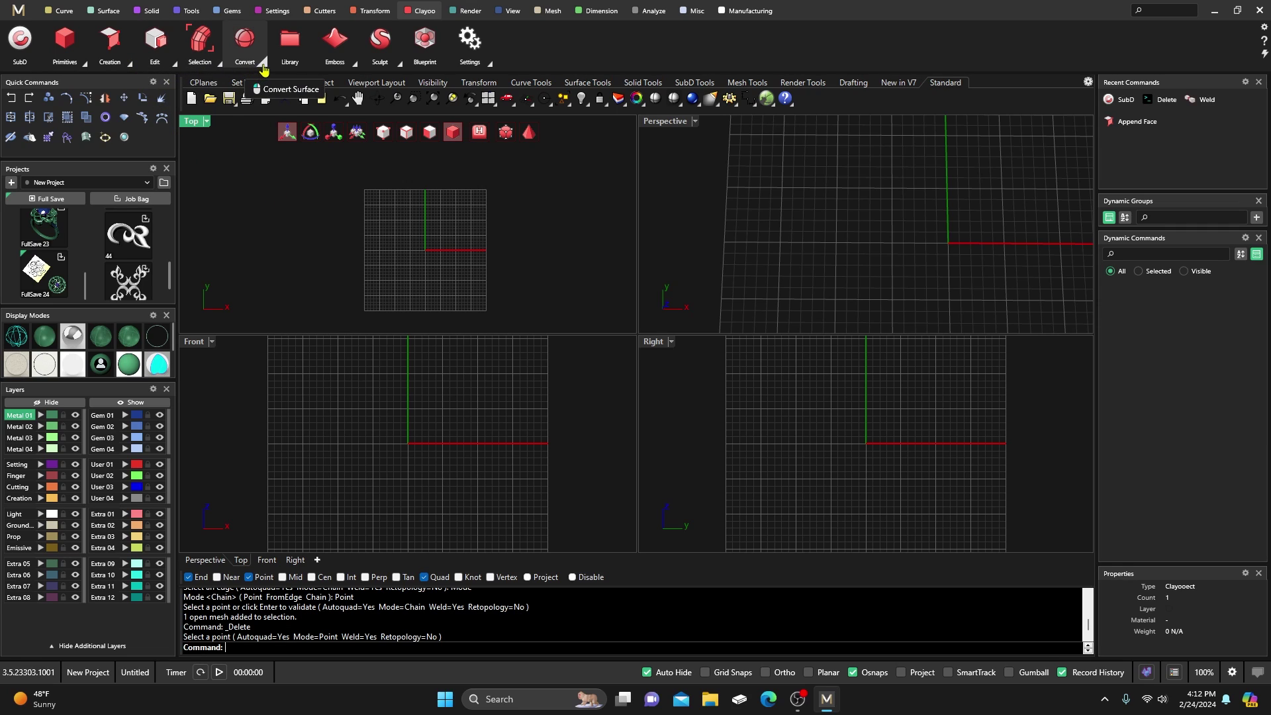
Step: Create a Clayoo cone primitive at the origin with a radius of about 7.57 mm and a height of about 15.32 mm
click(79, 60)
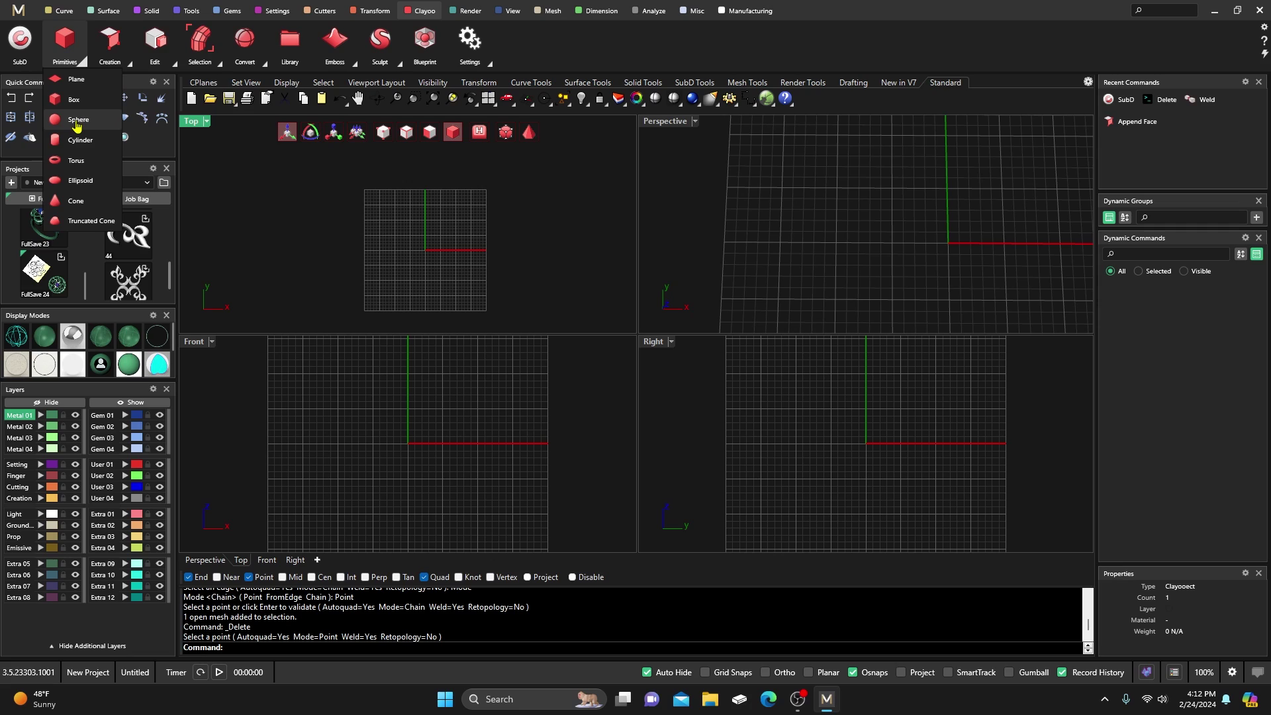
drag(76, 101, 77, 207)
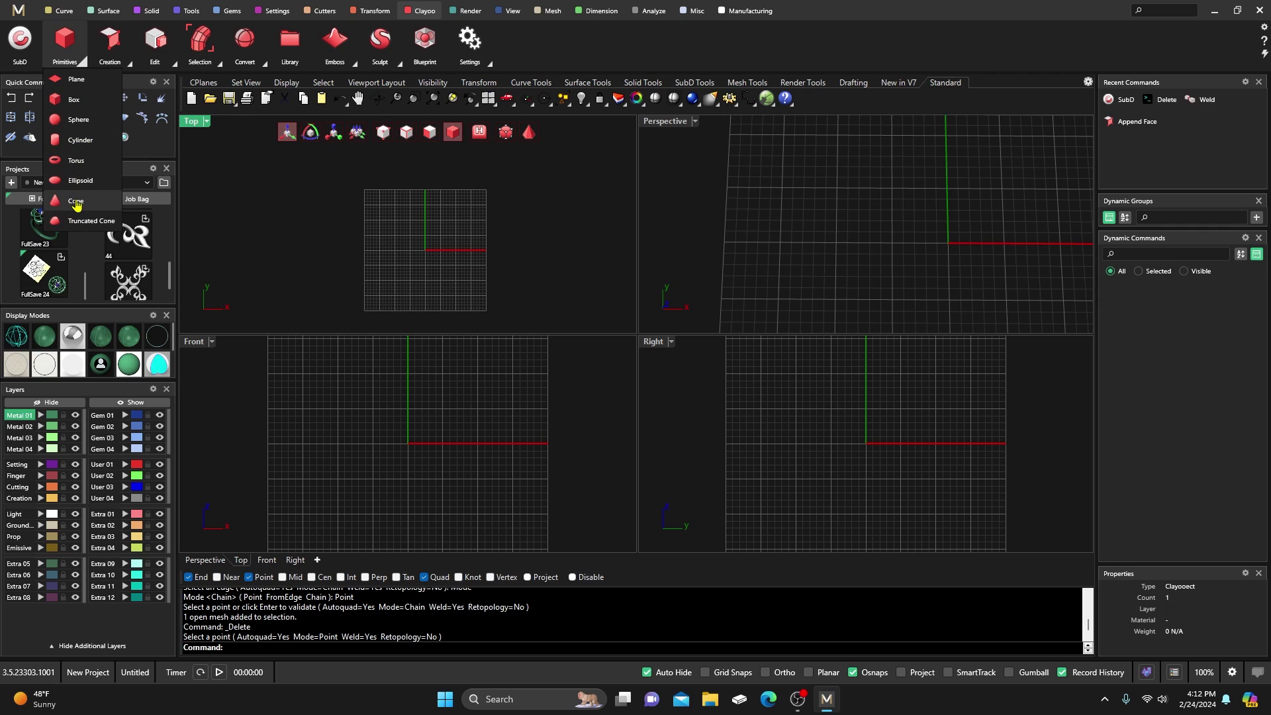
click(77, 205)
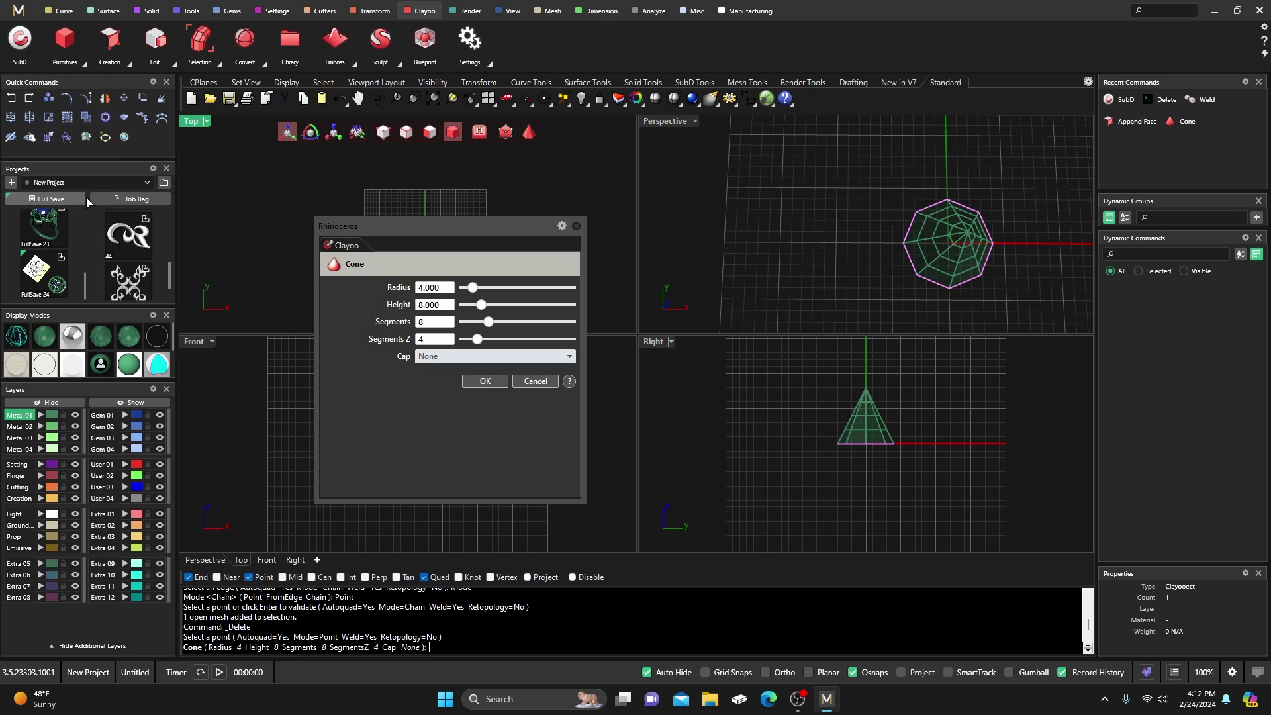
drag(459, 233, 254, 234)
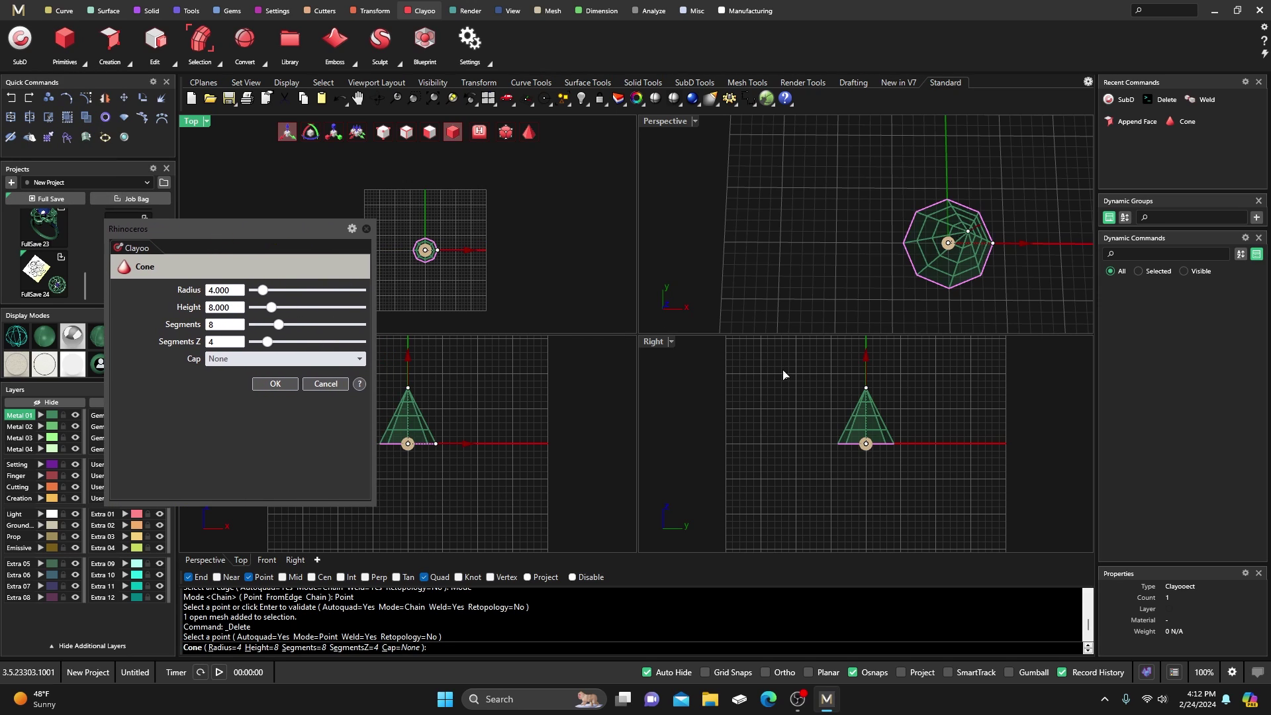
right_drag(783, 374, 785, 443)
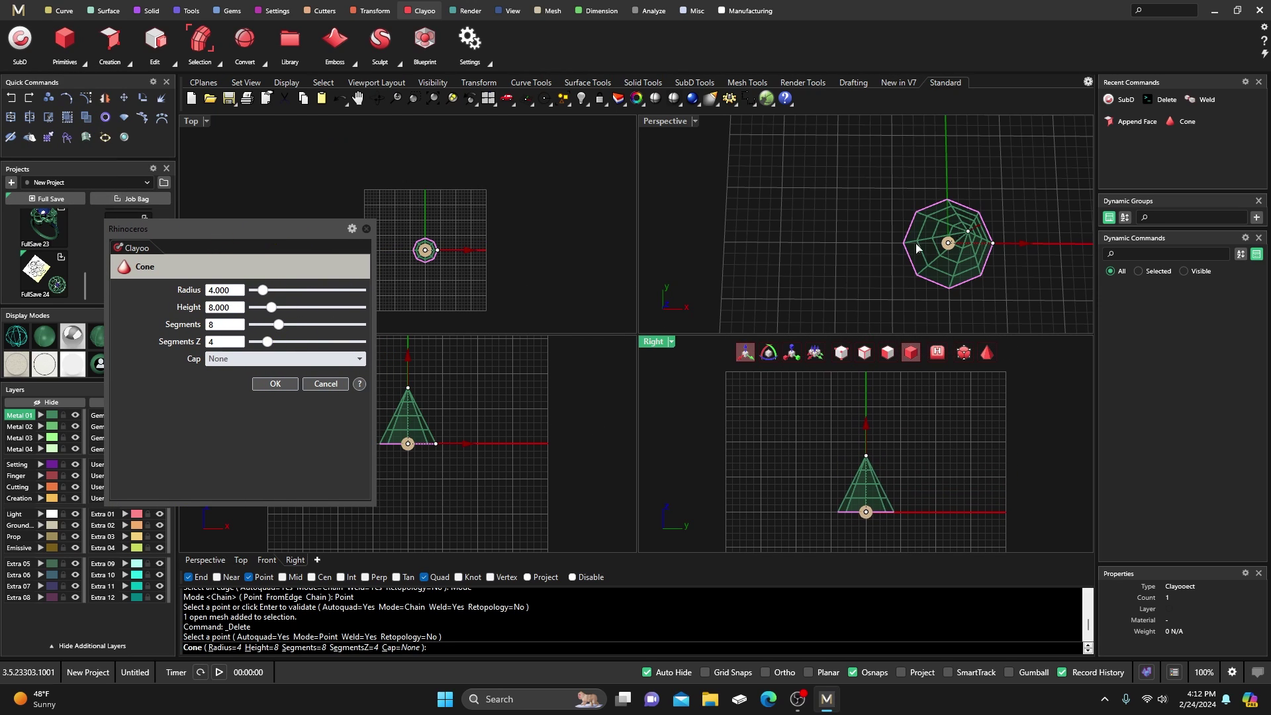
right_drag(879, 277, 959, 269)
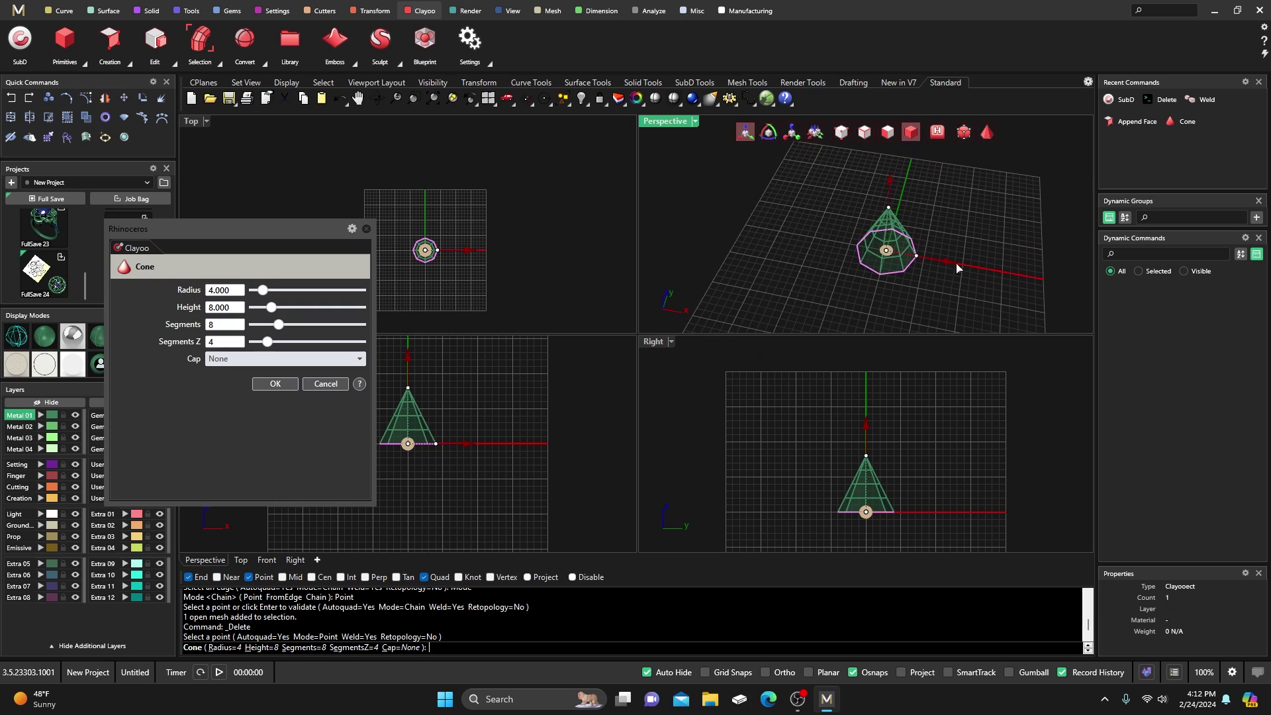
drag(945, 265, 958, 263)
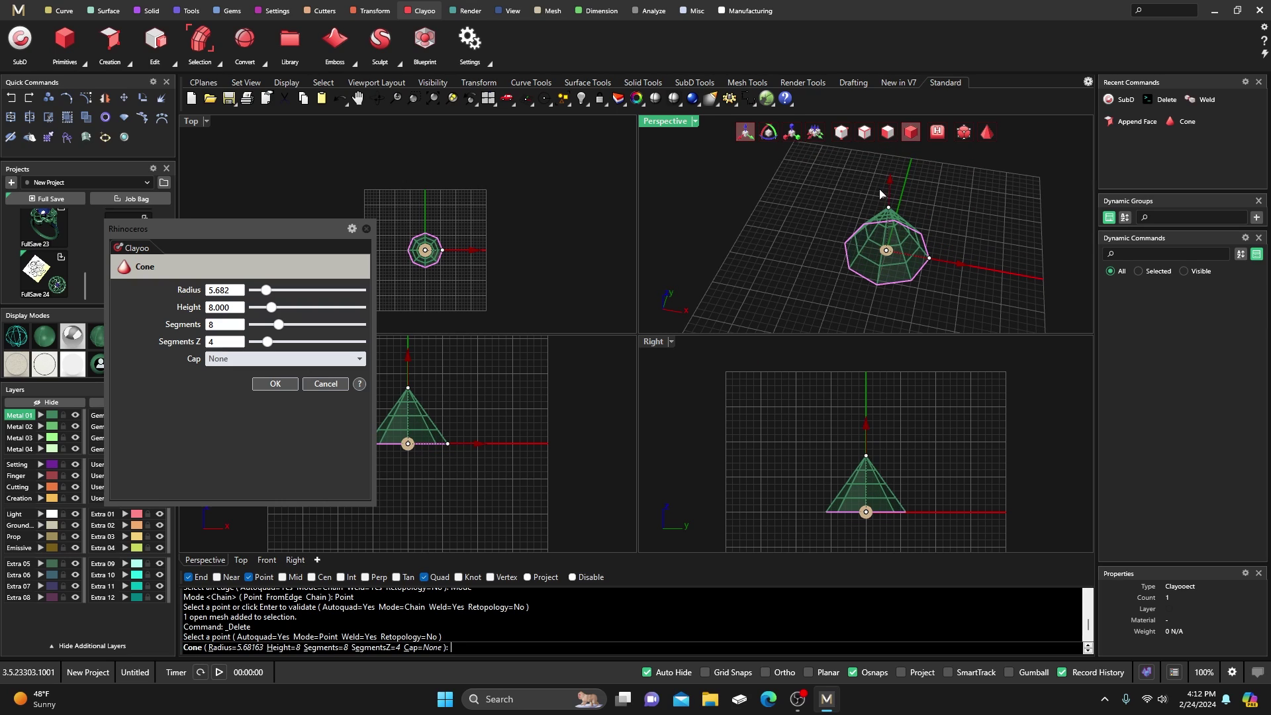
drag(889, 196, 890, 170)
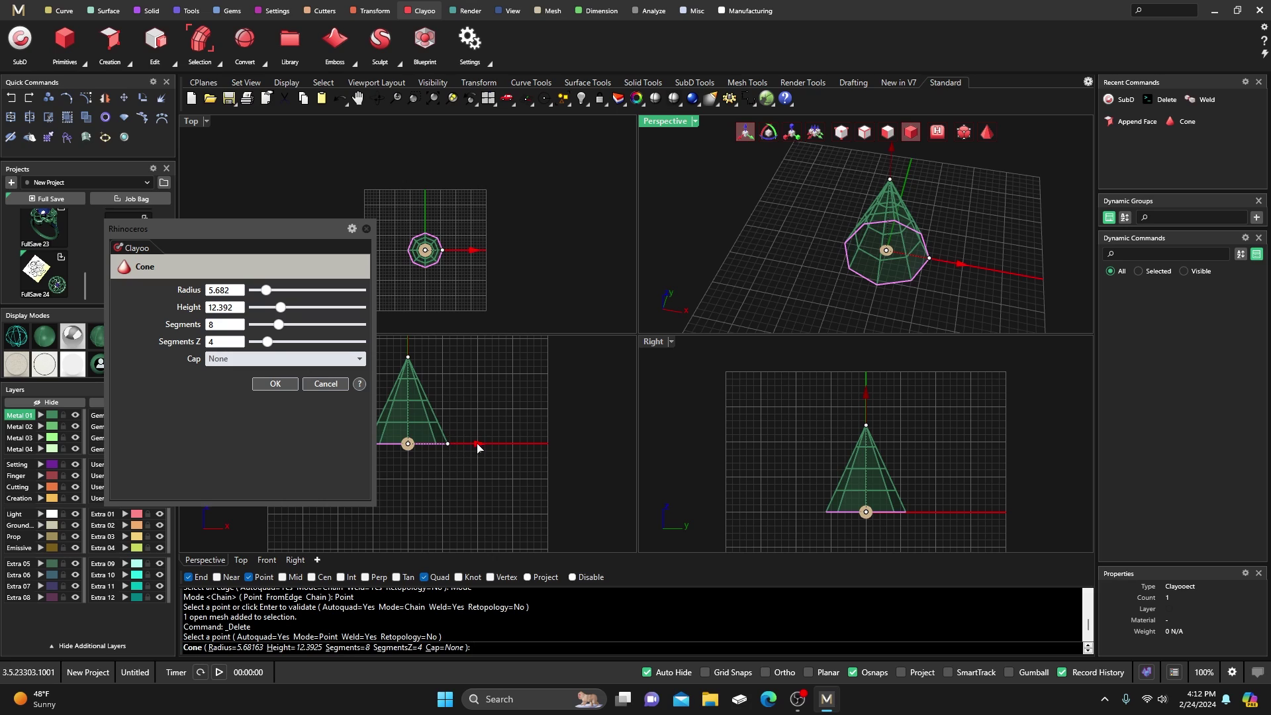
drag(448, 443, 464, 425)
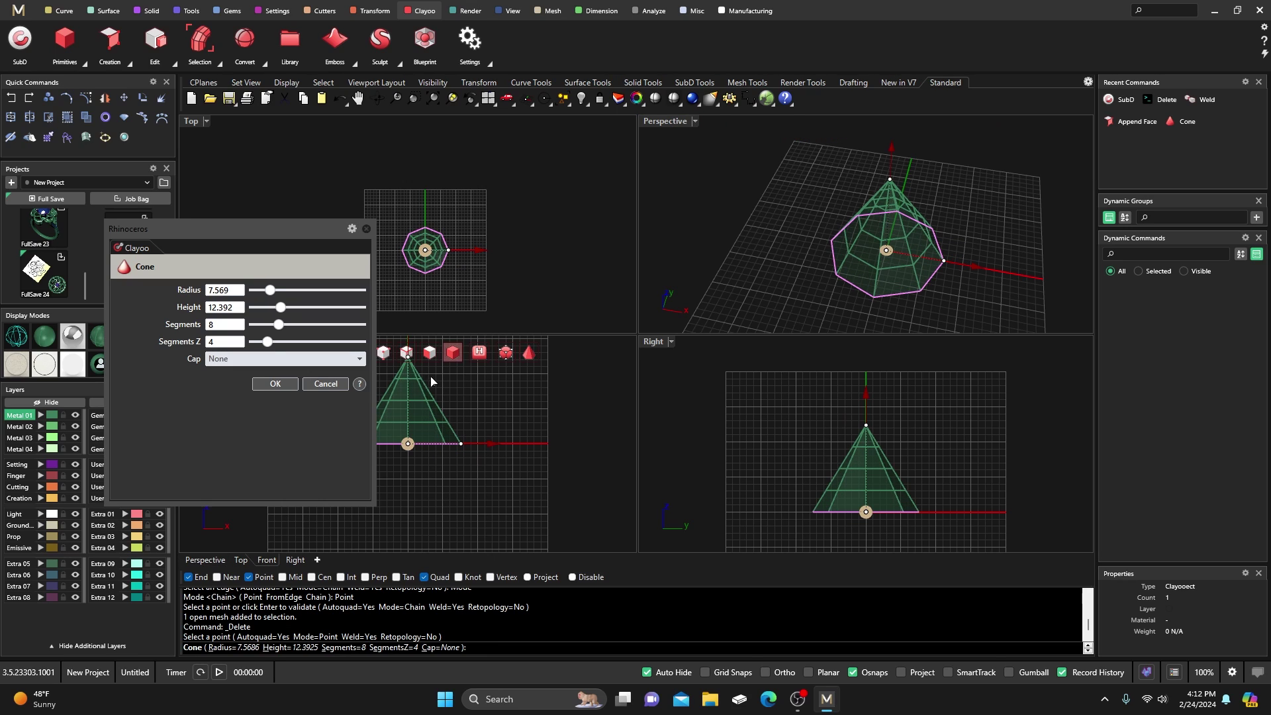
right_drag(440, 358, 488, 421)
drag(457, 400, 457, 380)
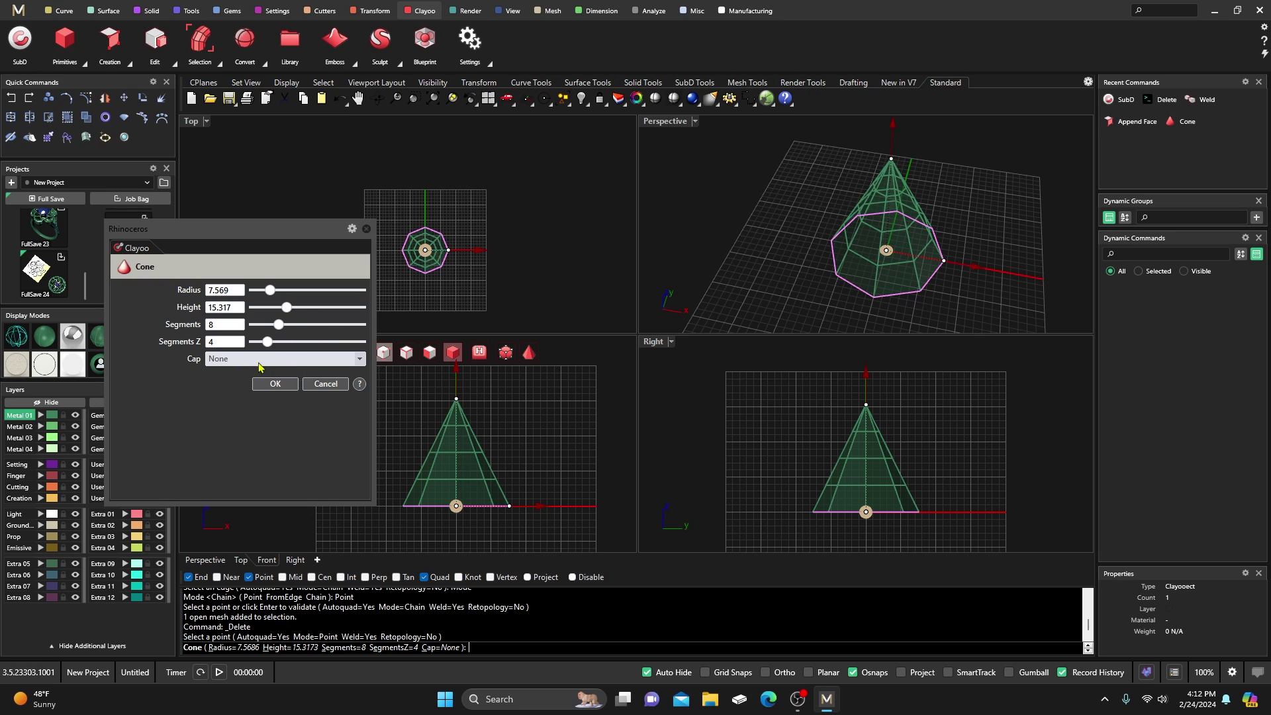
Step: Set the cone's Cap to Ngon and accept the cone with 8 segments and 4 Z segments
click(356, 361)
click(311, 399)
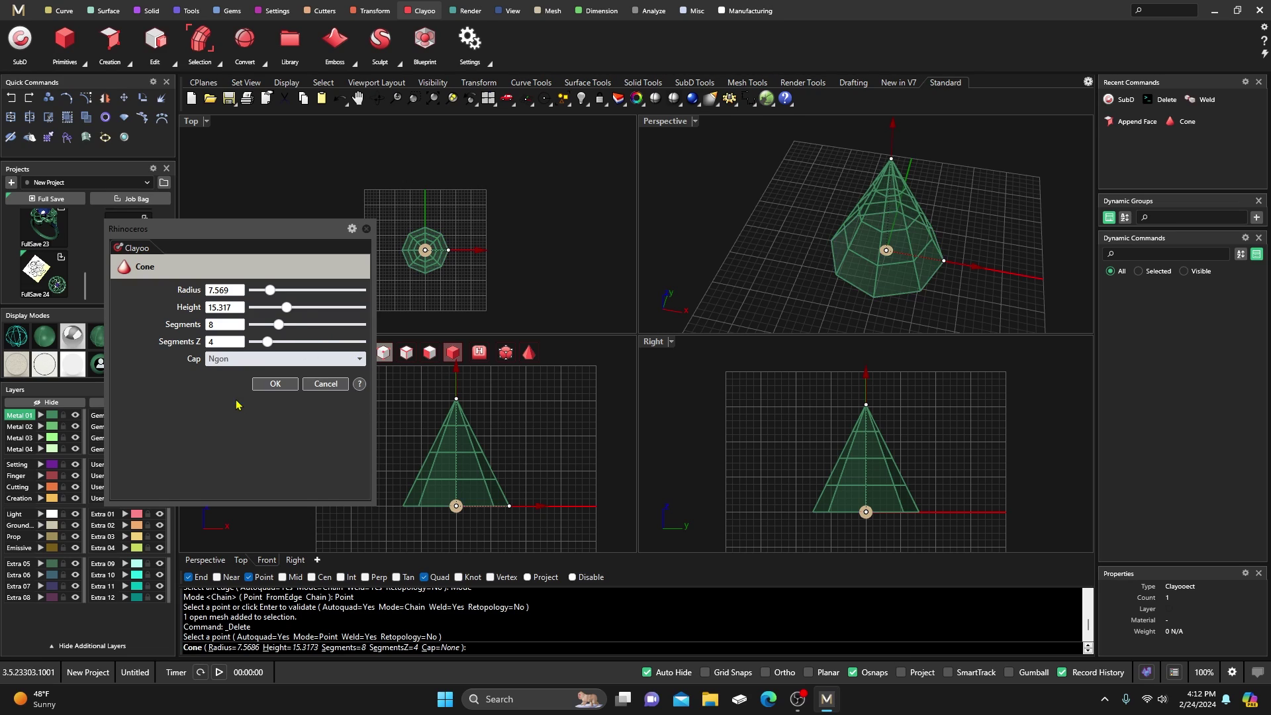
click(283, 384)
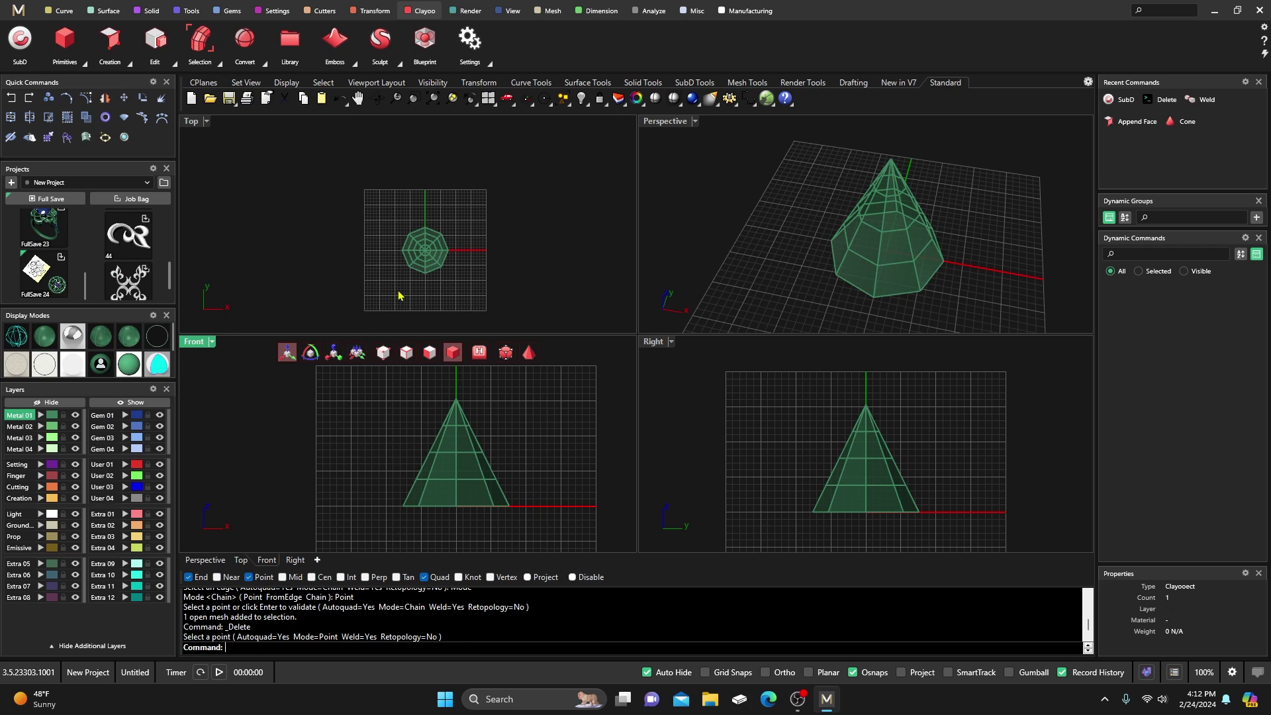
Step: Preview the cone in the Cage view mode and return it to the Basic view mode
mouse_move(424, 280)
right_down()
mouse_move(431, 261)
mouse_move(413, 230)
right_up()
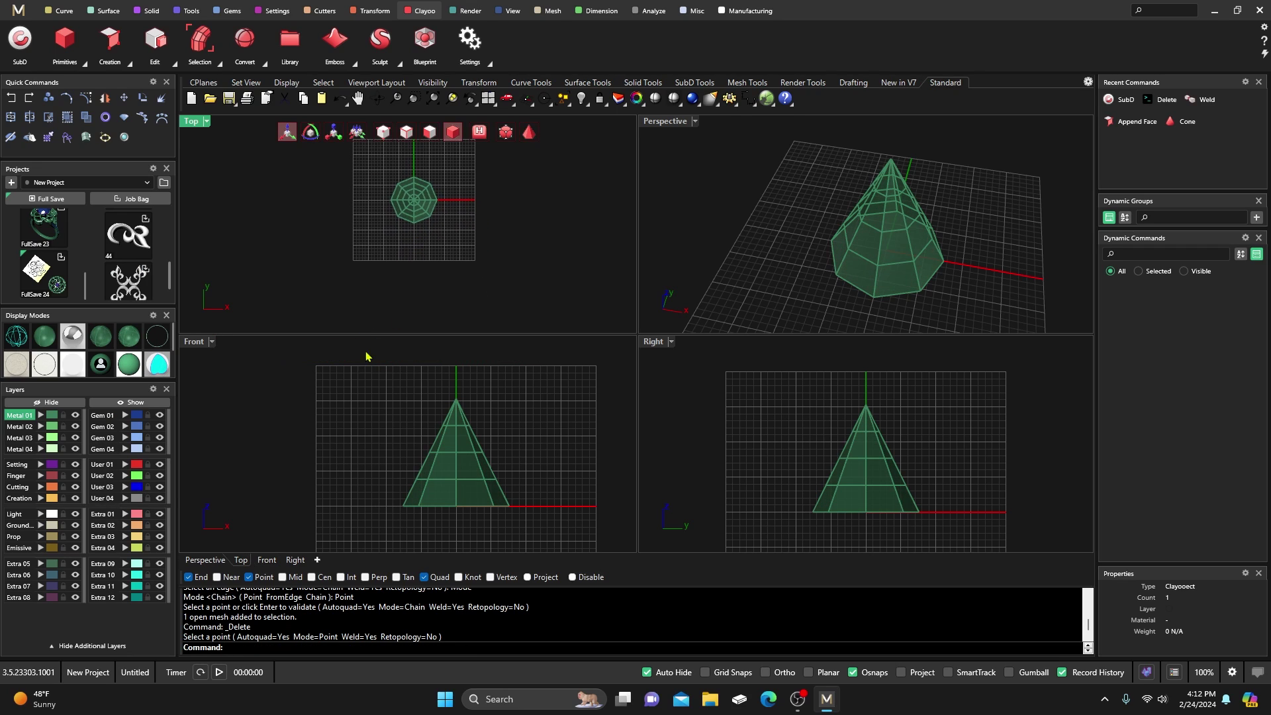
right_drag(311, 405, 260, 420)
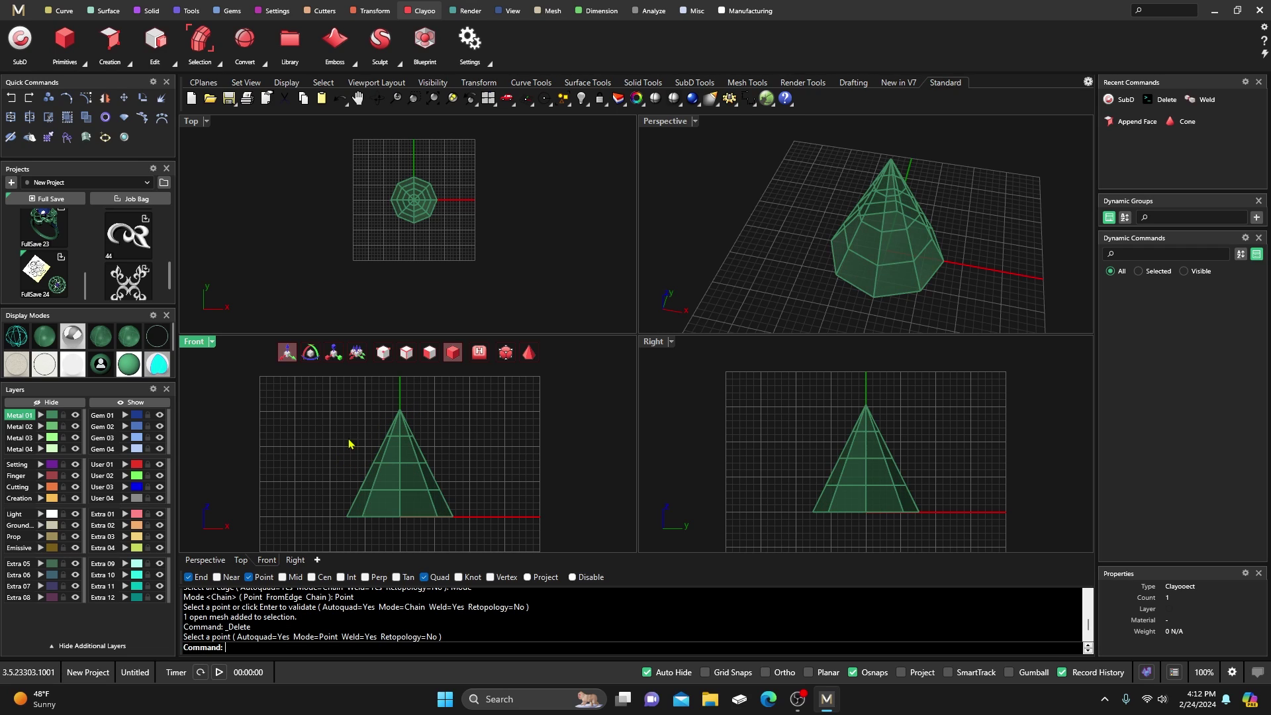
right_drag(367, 409, 354, 392)
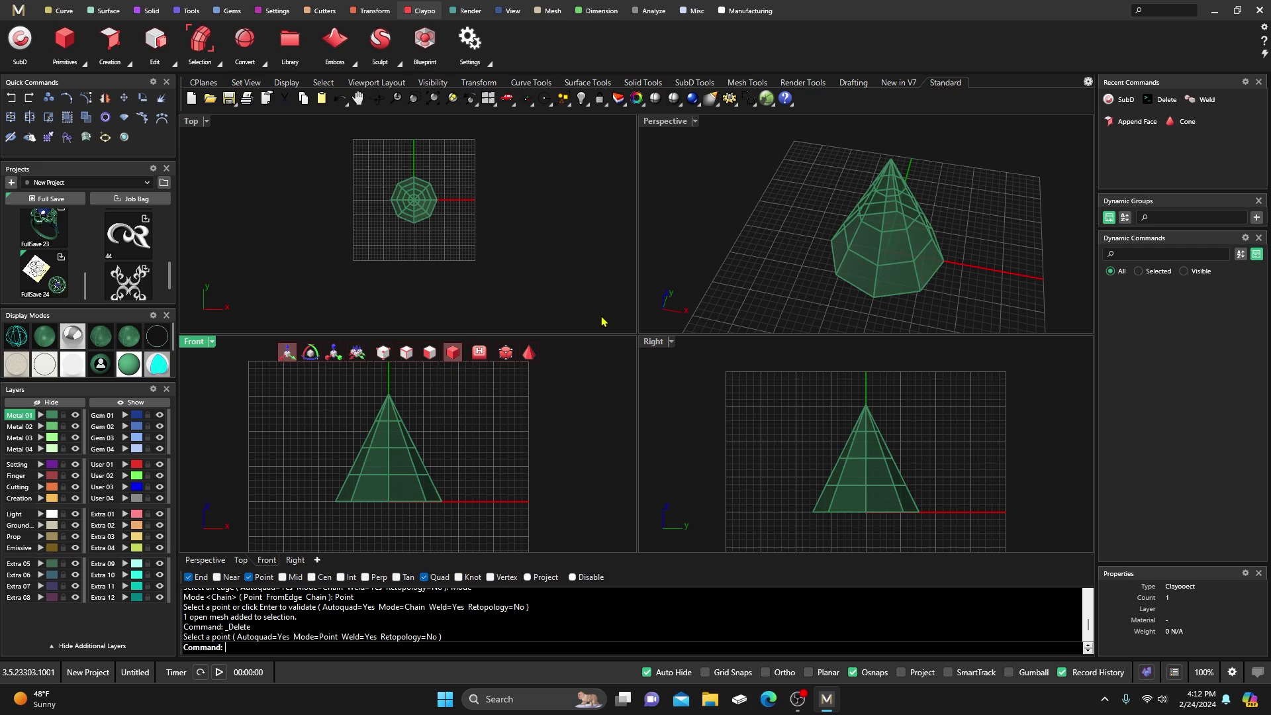
click(530, 354)
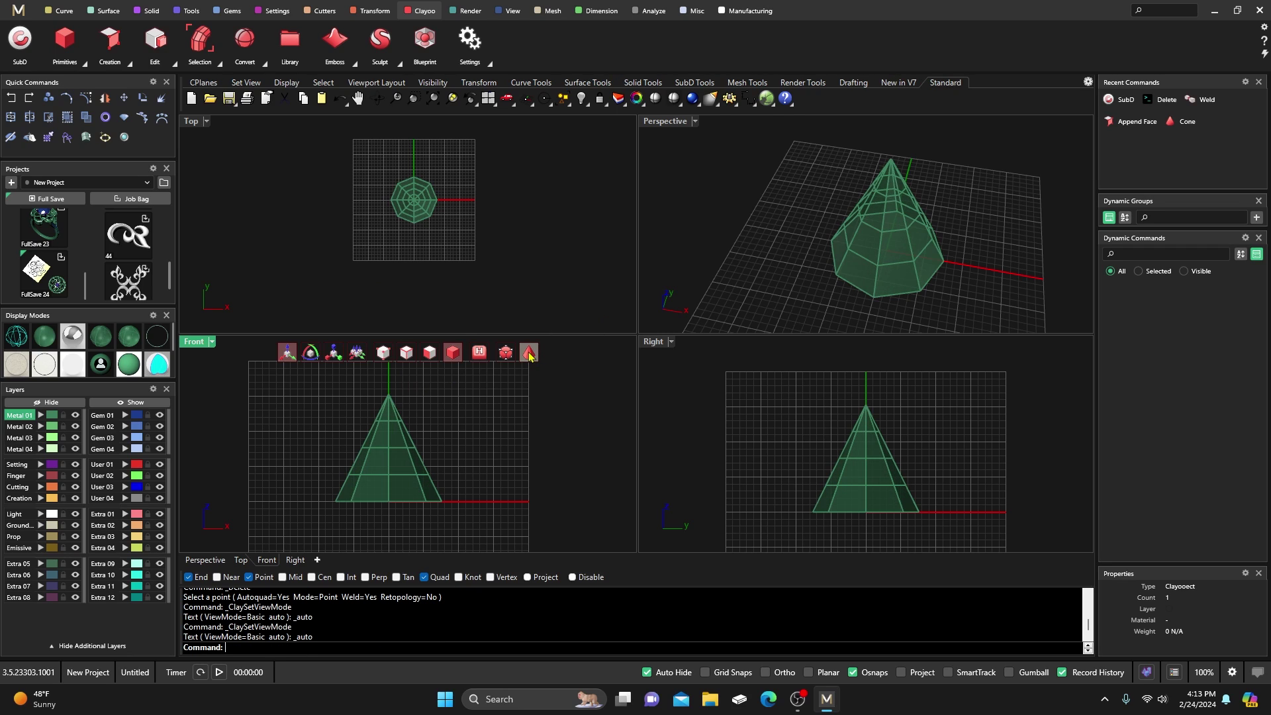
click(530, 354)
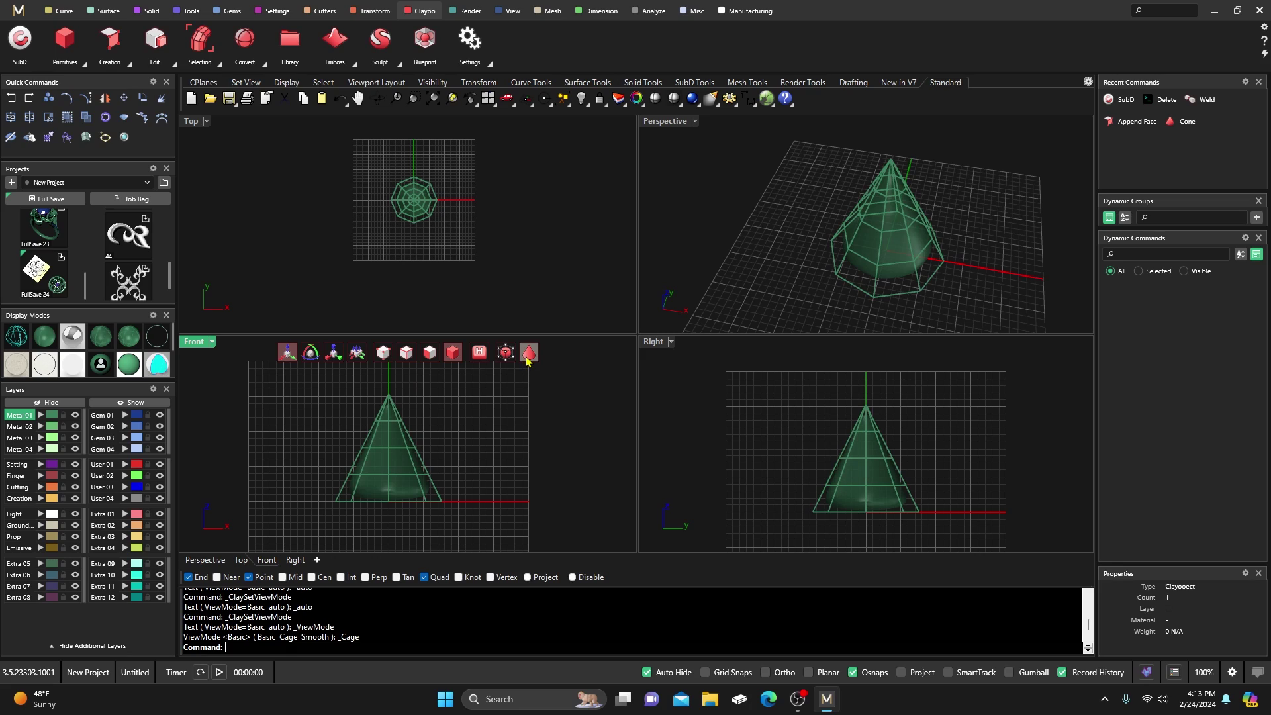
click(528, 355)
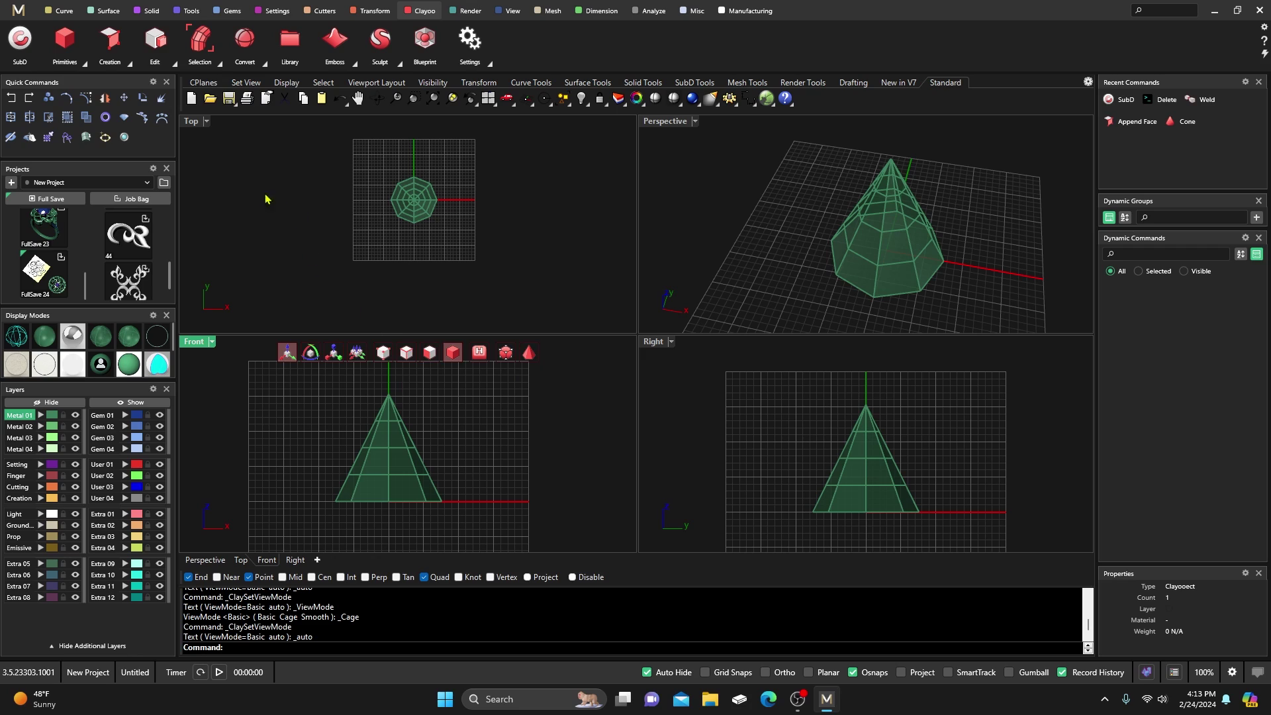
Step: Start Append Face with Retopology set to Yes and its Offset set to 1
click(128, 64)
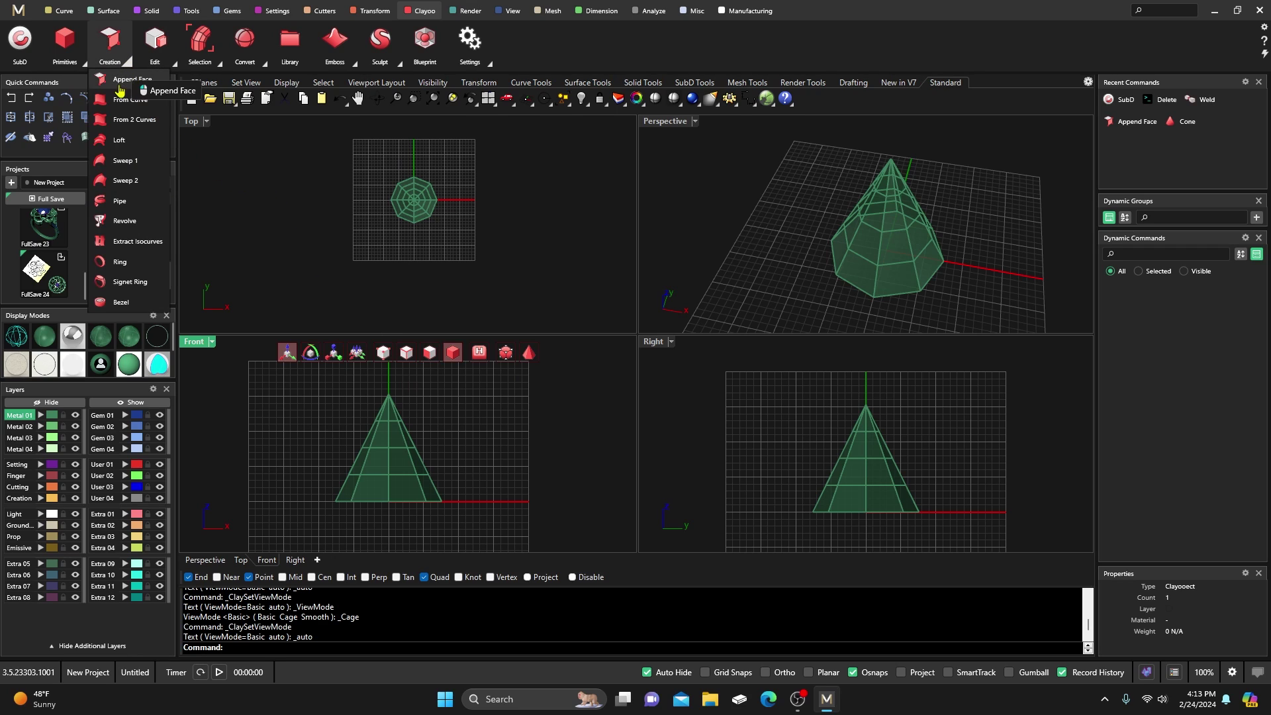
click(130, 78)
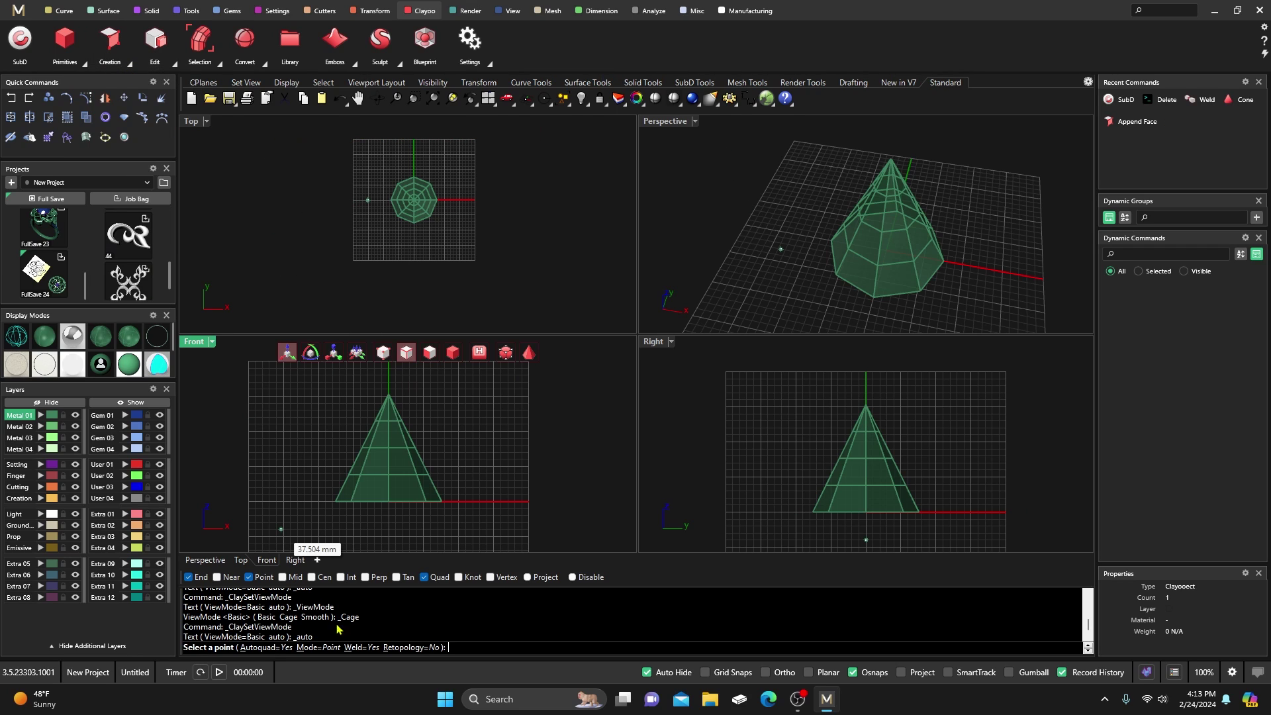
click(414, 648)
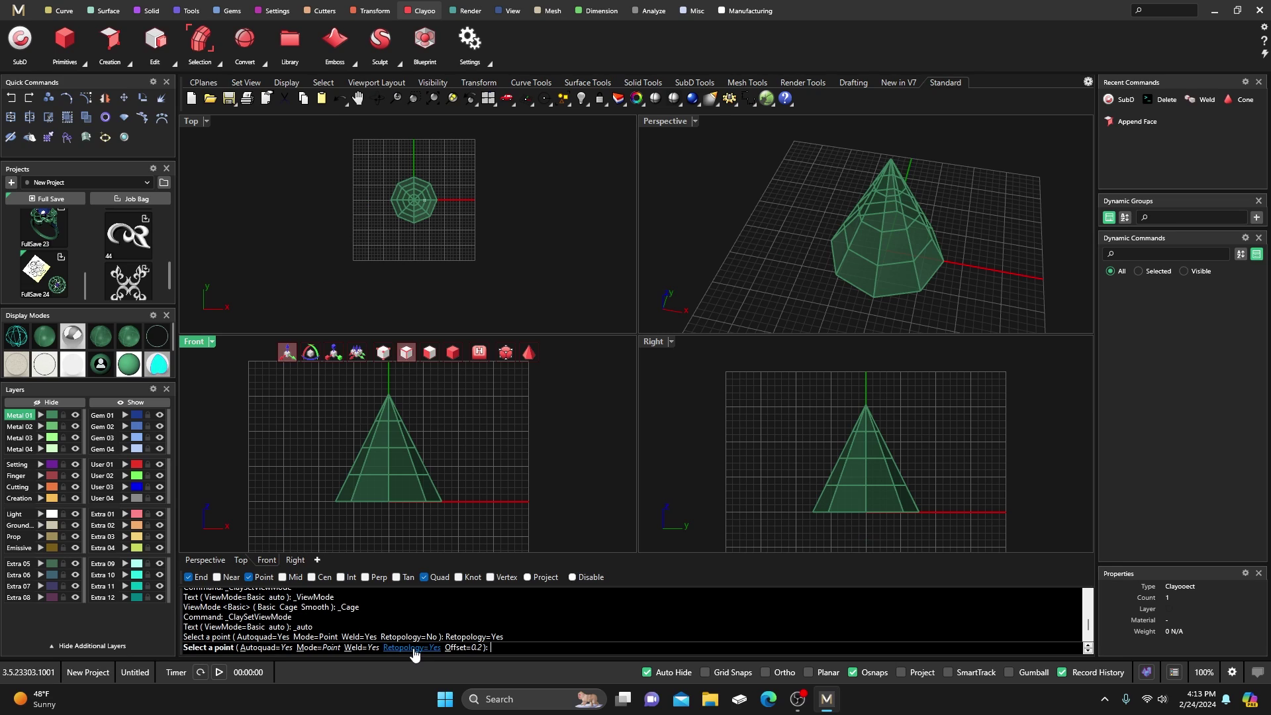
click(463, 648)
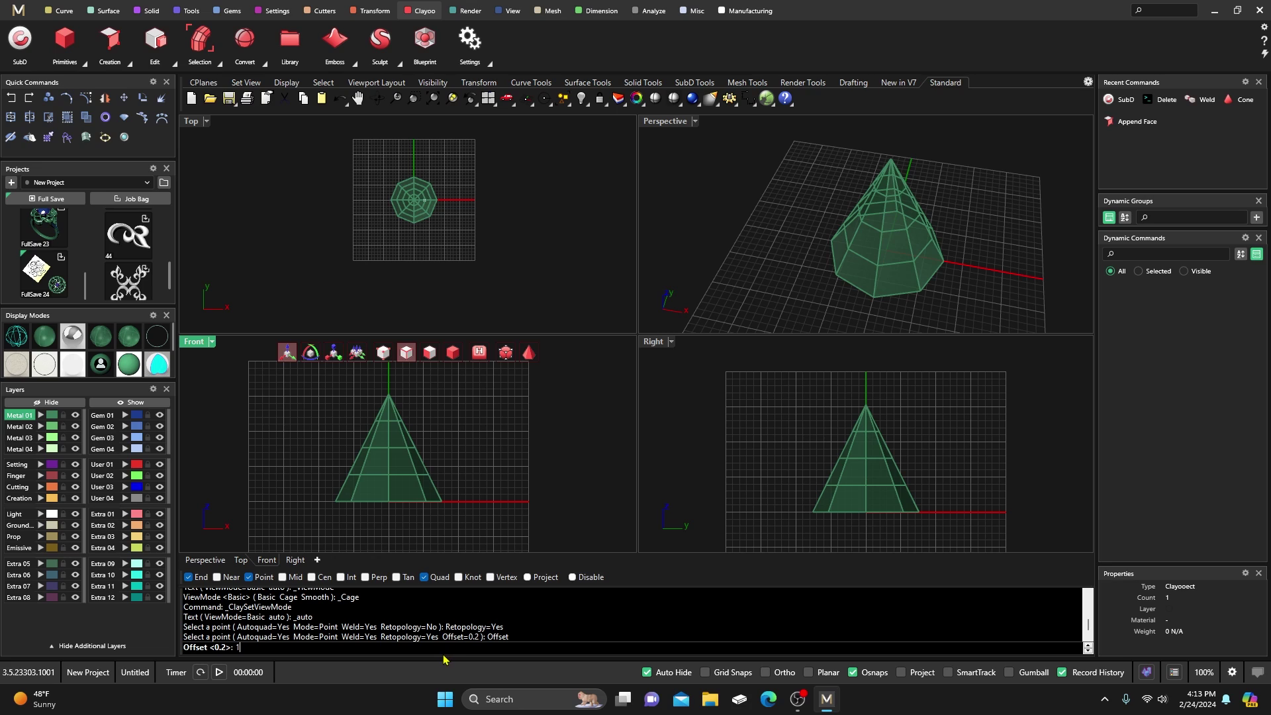
text(1)
key(Return)
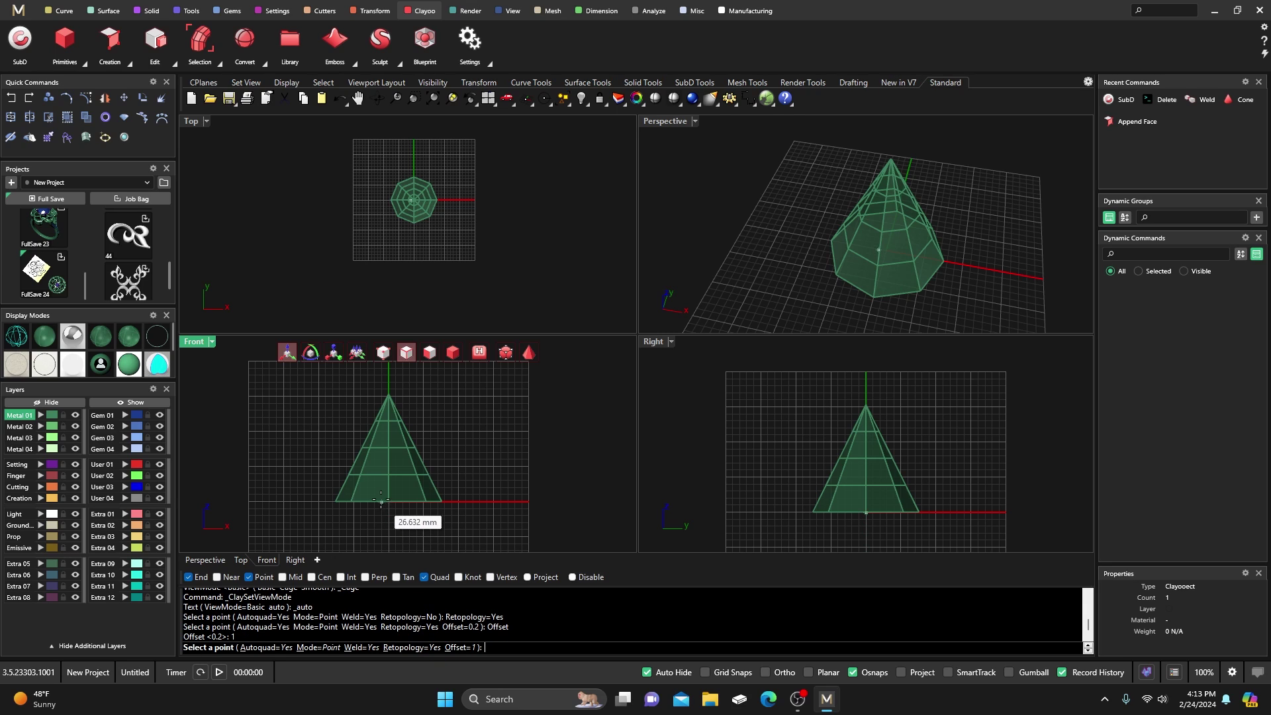
Step: Append a four-point face on the cone's front surface in the Front view, with an upper edge about 1.9 mm long
scroll(377, 476, up, 1)
scroll(380, 467, up, 3)
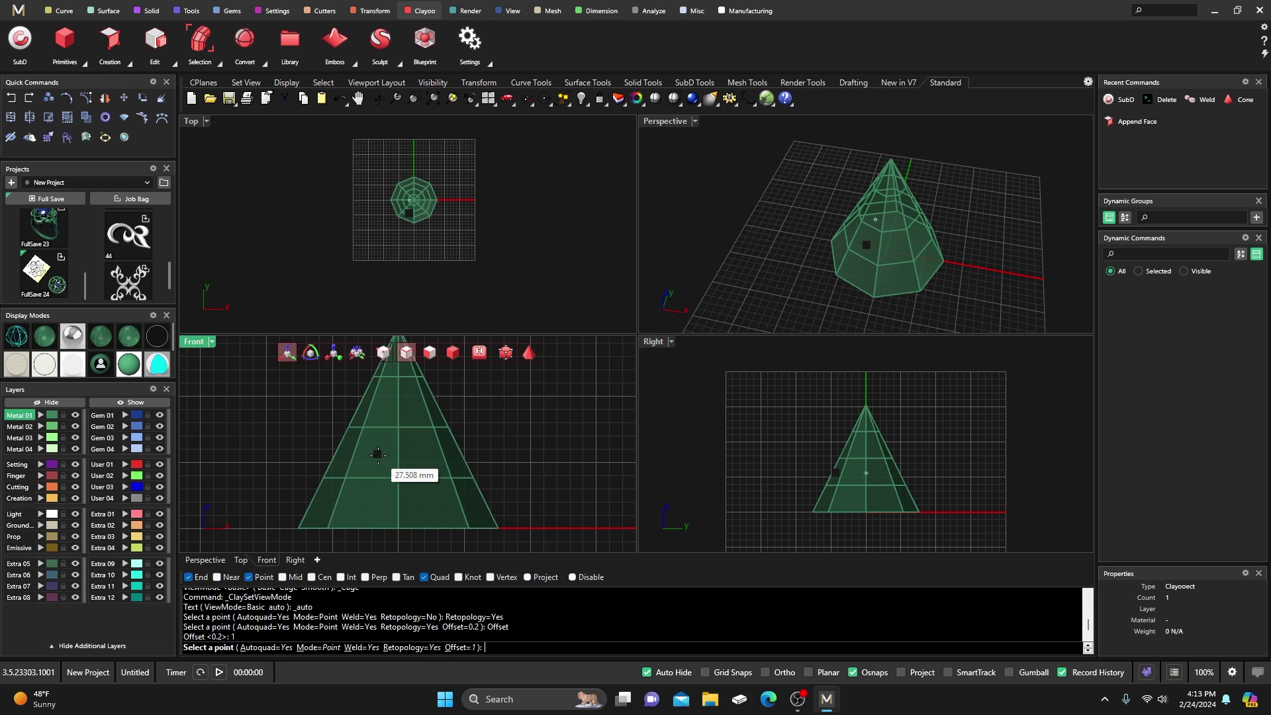
scroll(380, 462, up, 1)
scroll(390, 456, up, 1)
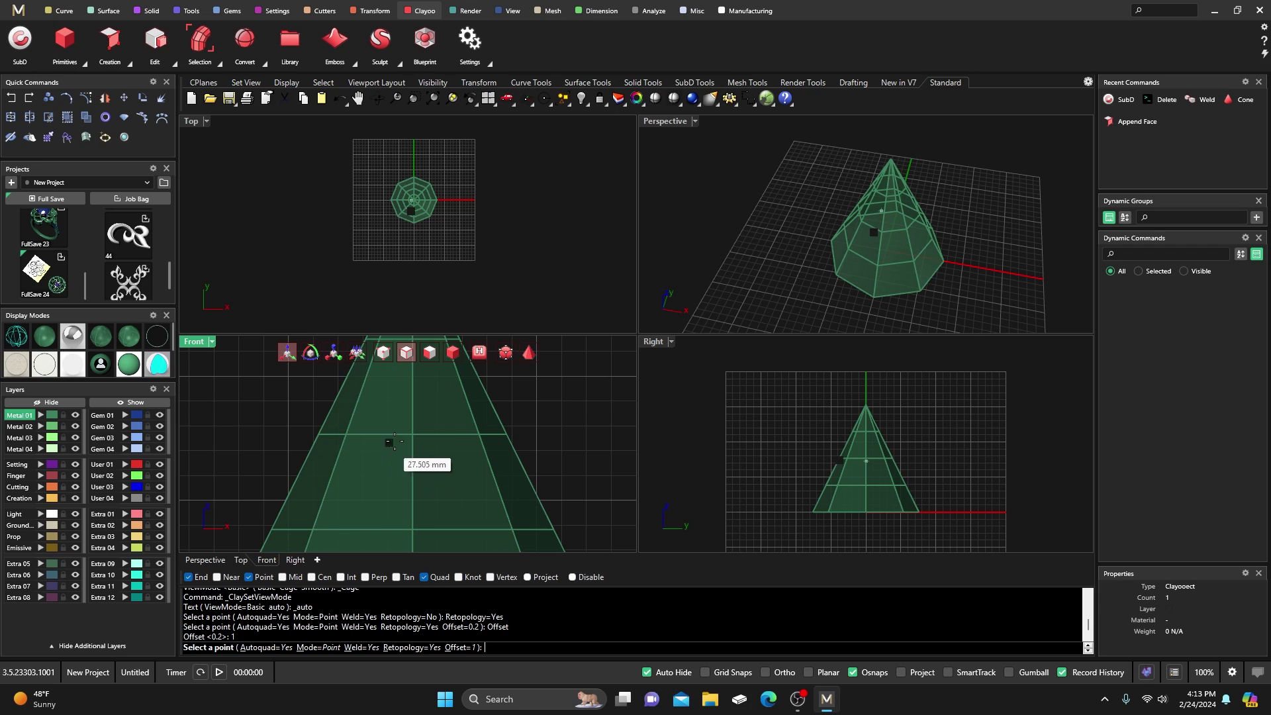
scroll(392, 404, down, 1)
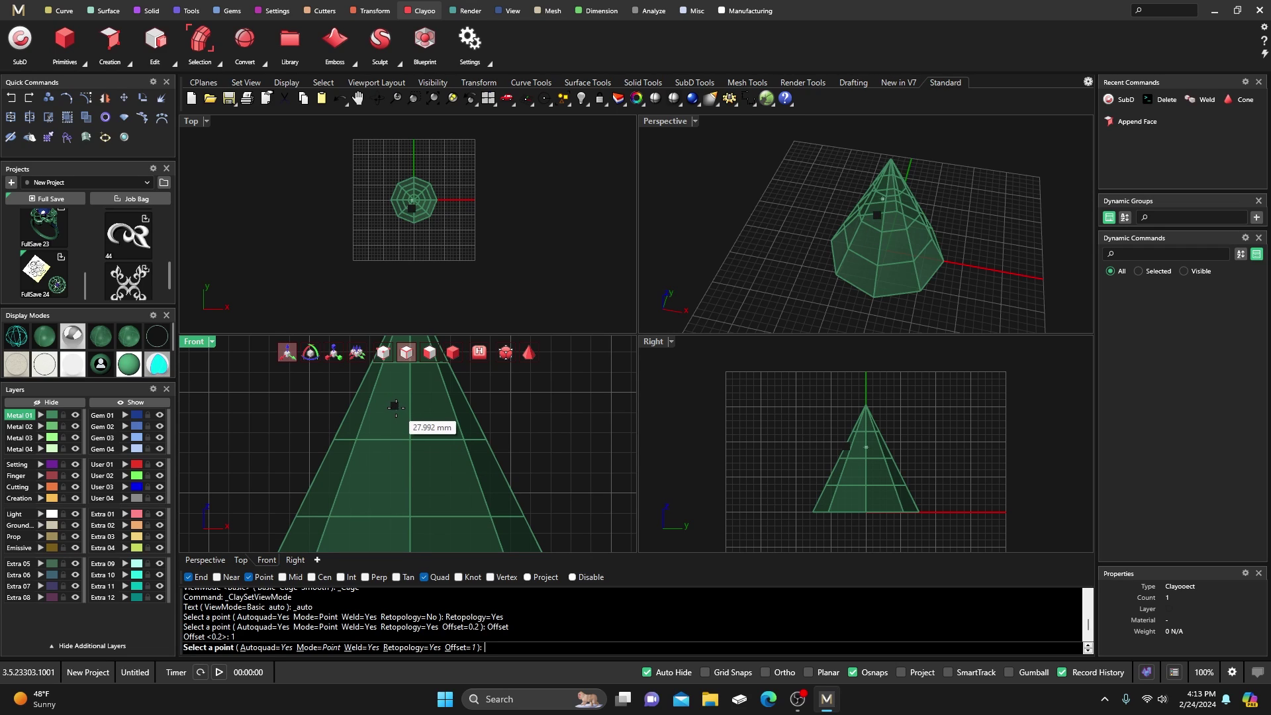
click(395, 407)
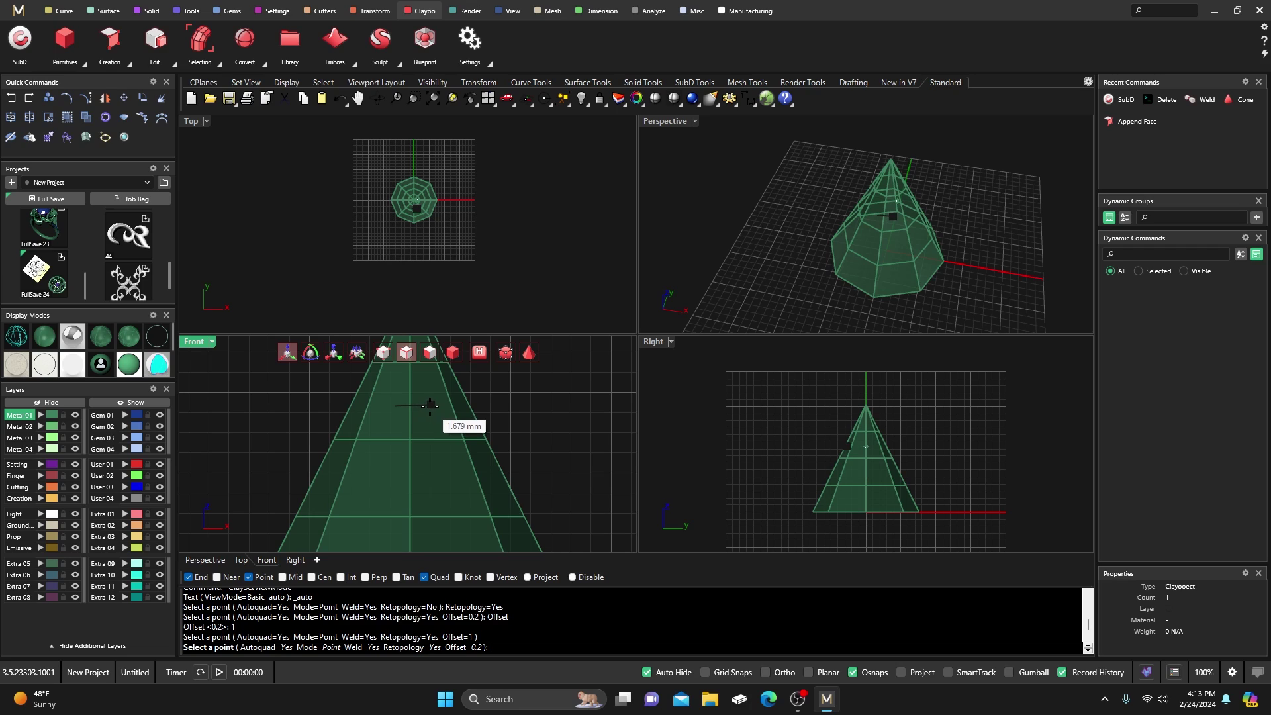
click(430, 406)
click(446, 483)
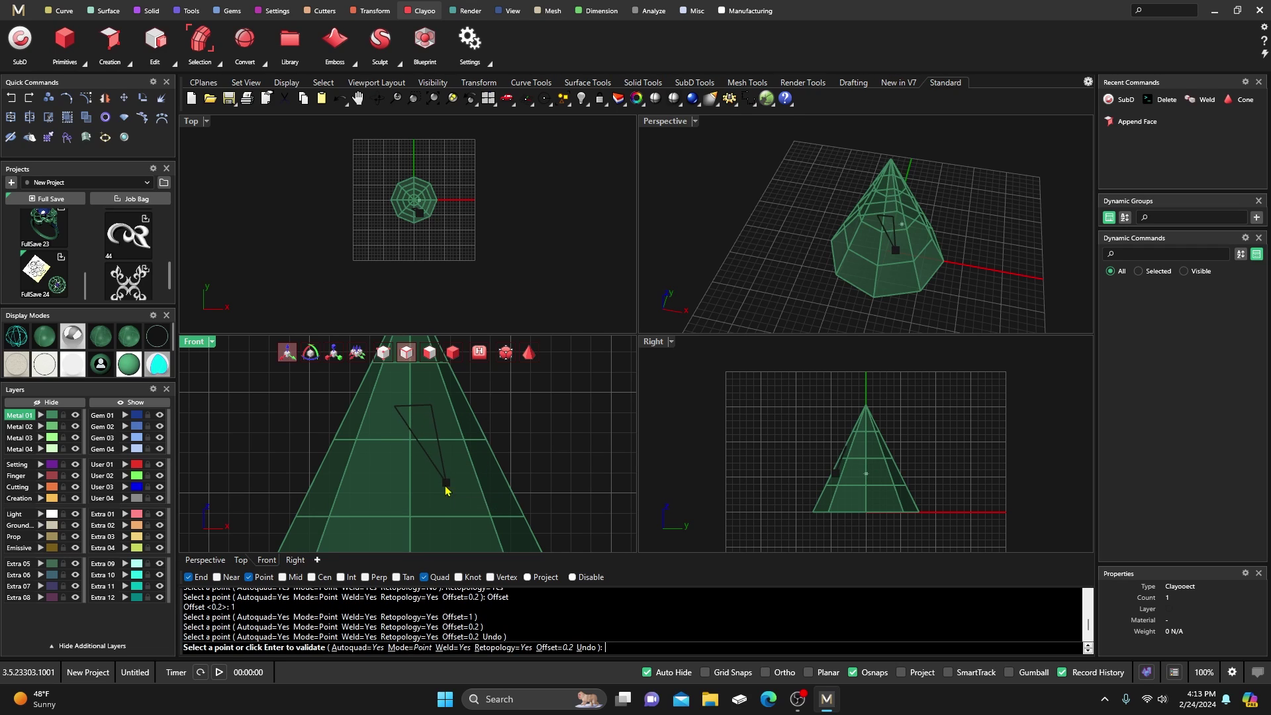
click(376, 478)
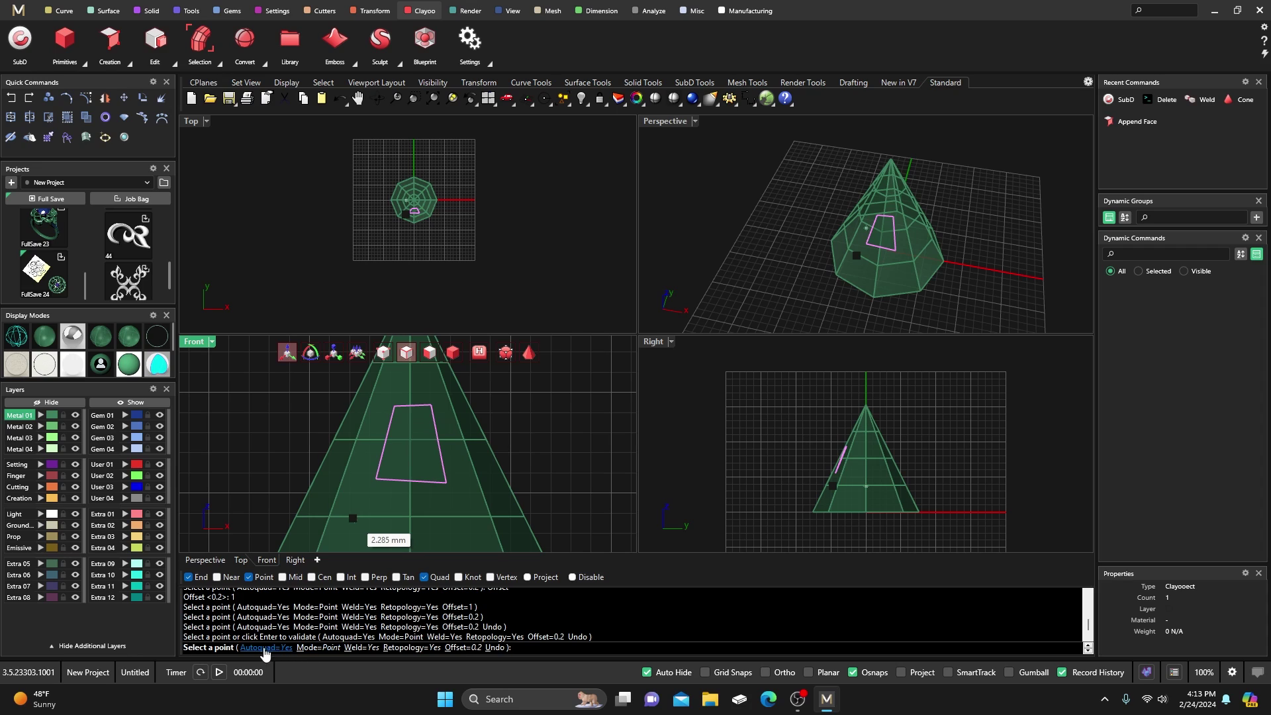
Step: Append two more quad faces in the Front view, one sharing each slanted side of the first face
click(396, 408)
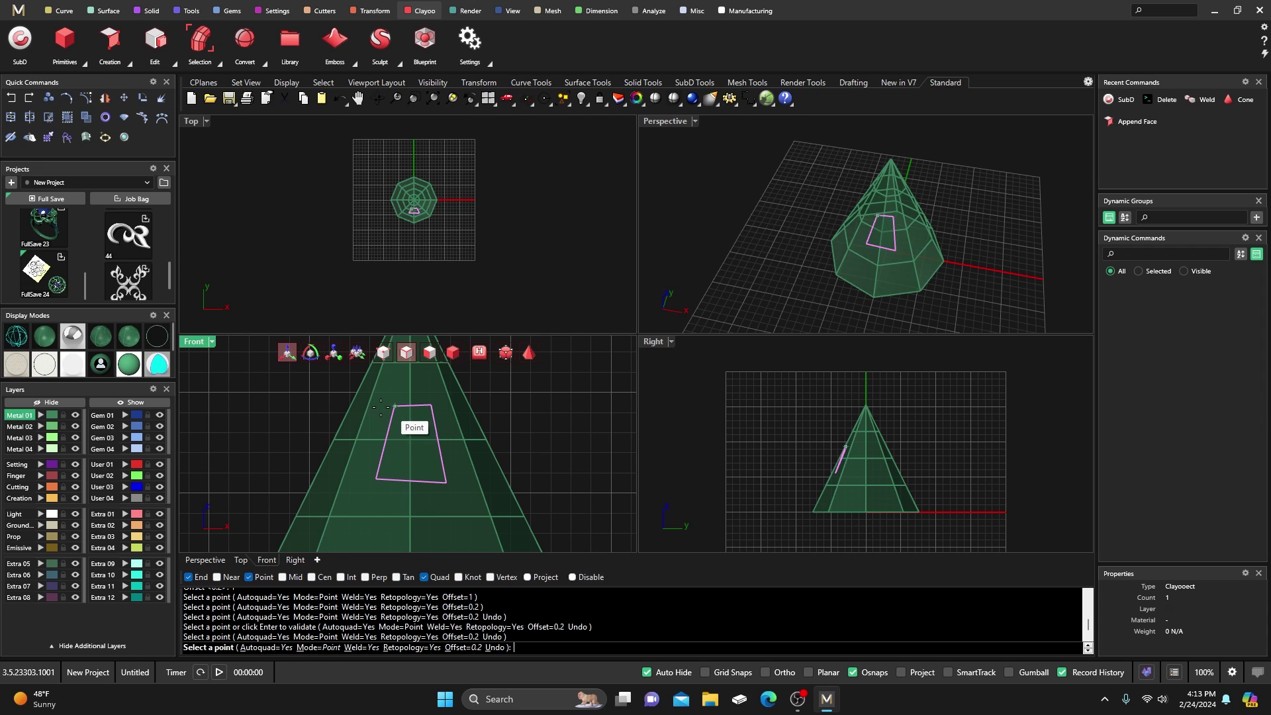
click(372, 403)
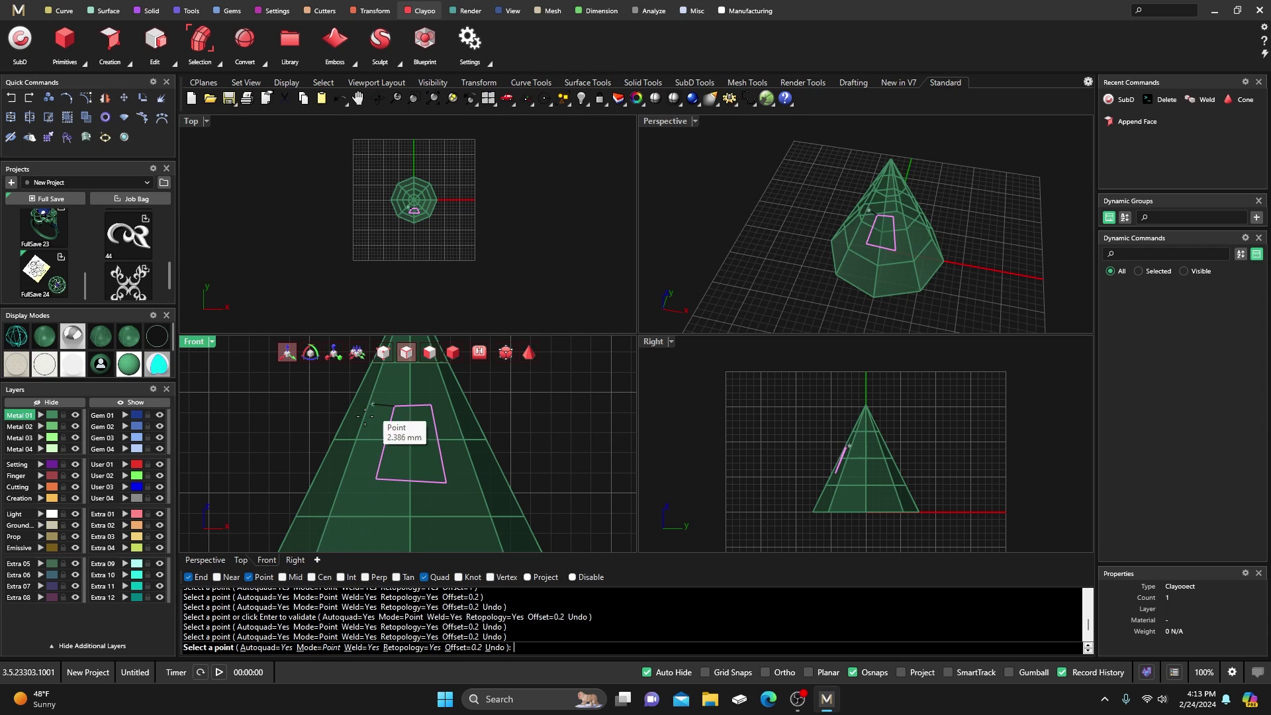
click(349, 473)
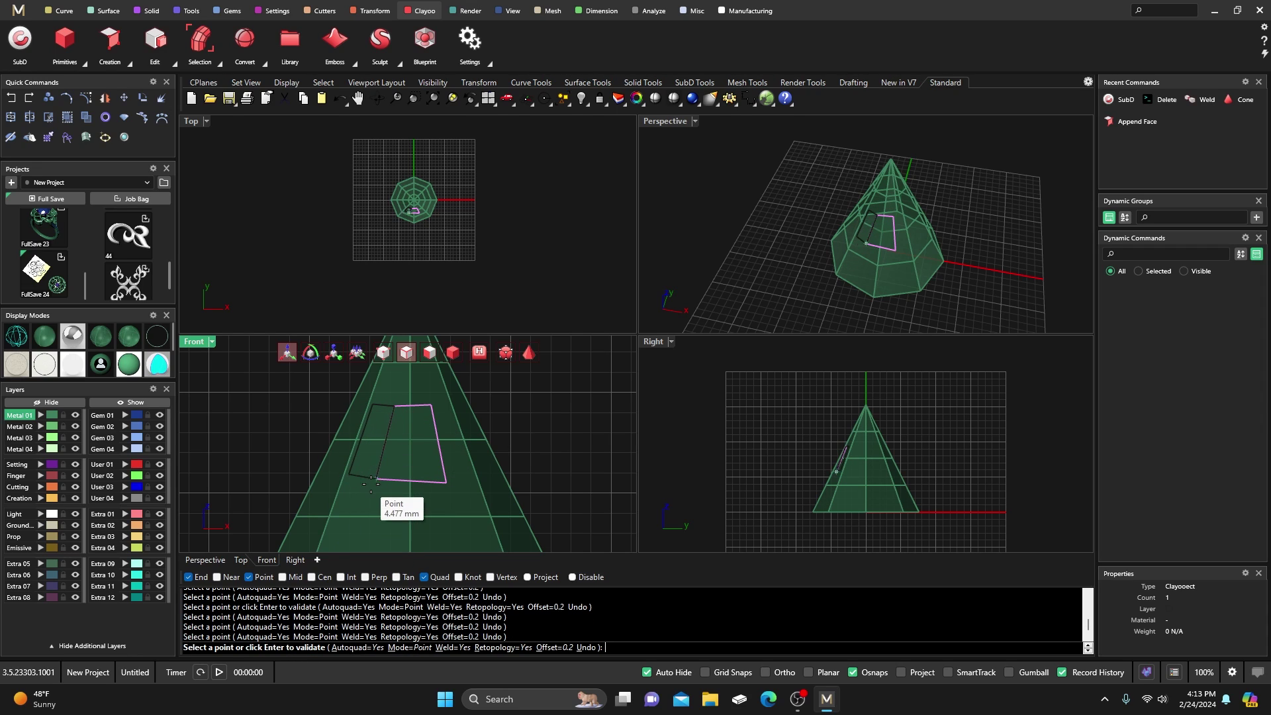
click(439, 407)
click(453, 408)
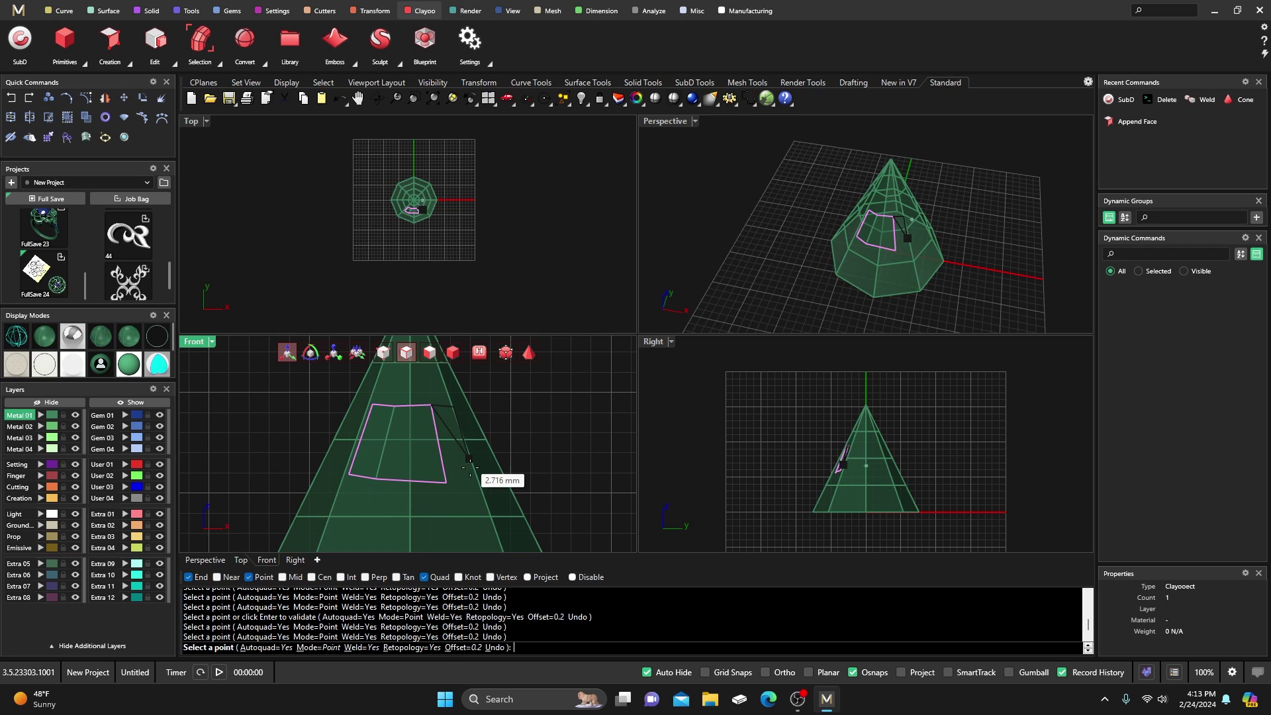
click(473, 477)
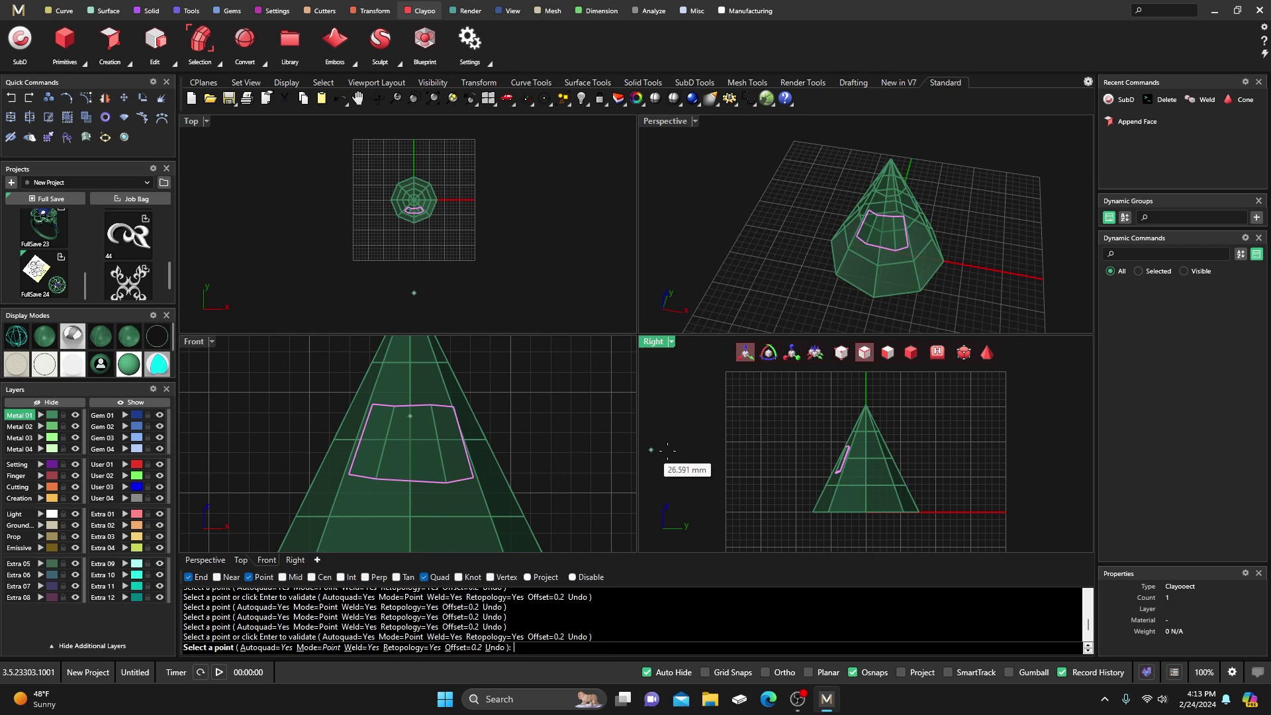
Step: Append a fourth quad face around the cone in the Perspective view, welded to the strip's end edge nearest the positive X side
right_drag(722, 453, 744, 462)
right_drag(787, 274, 728, 244)
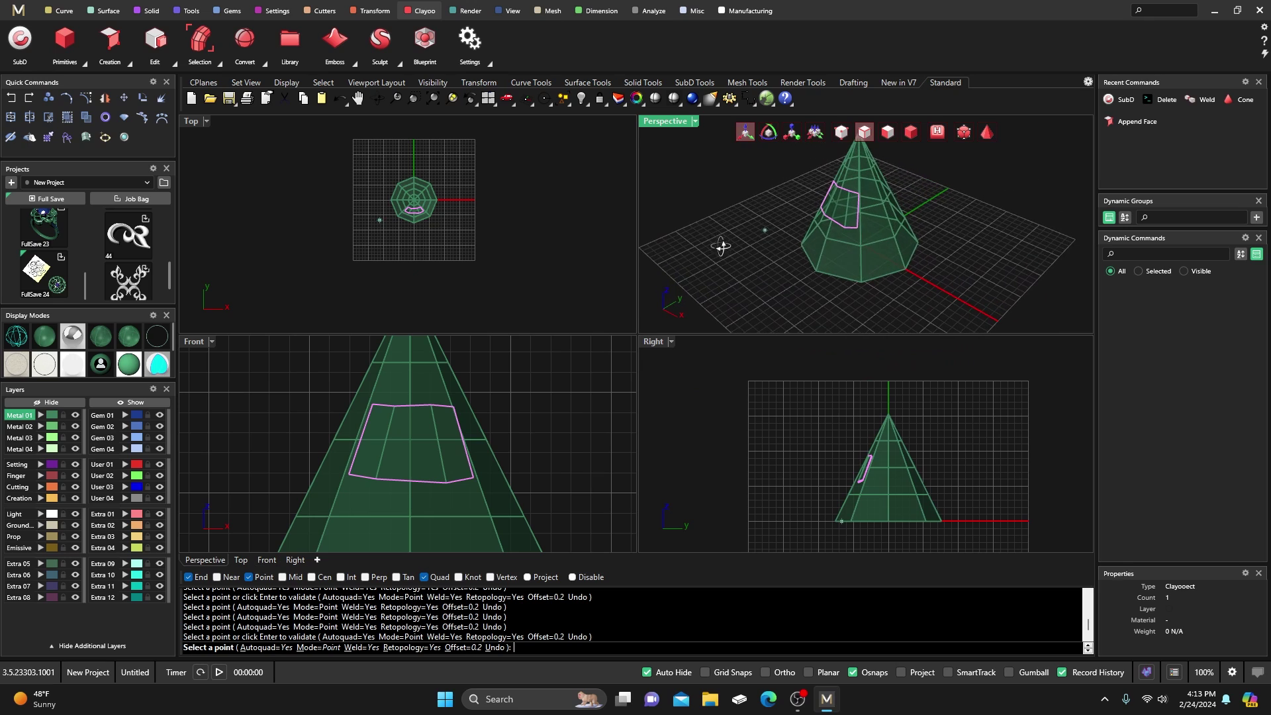
scroll(847, 358, down, 2)
scroll(850, 252, down, 2)
scroll(850, 250, up, 3)
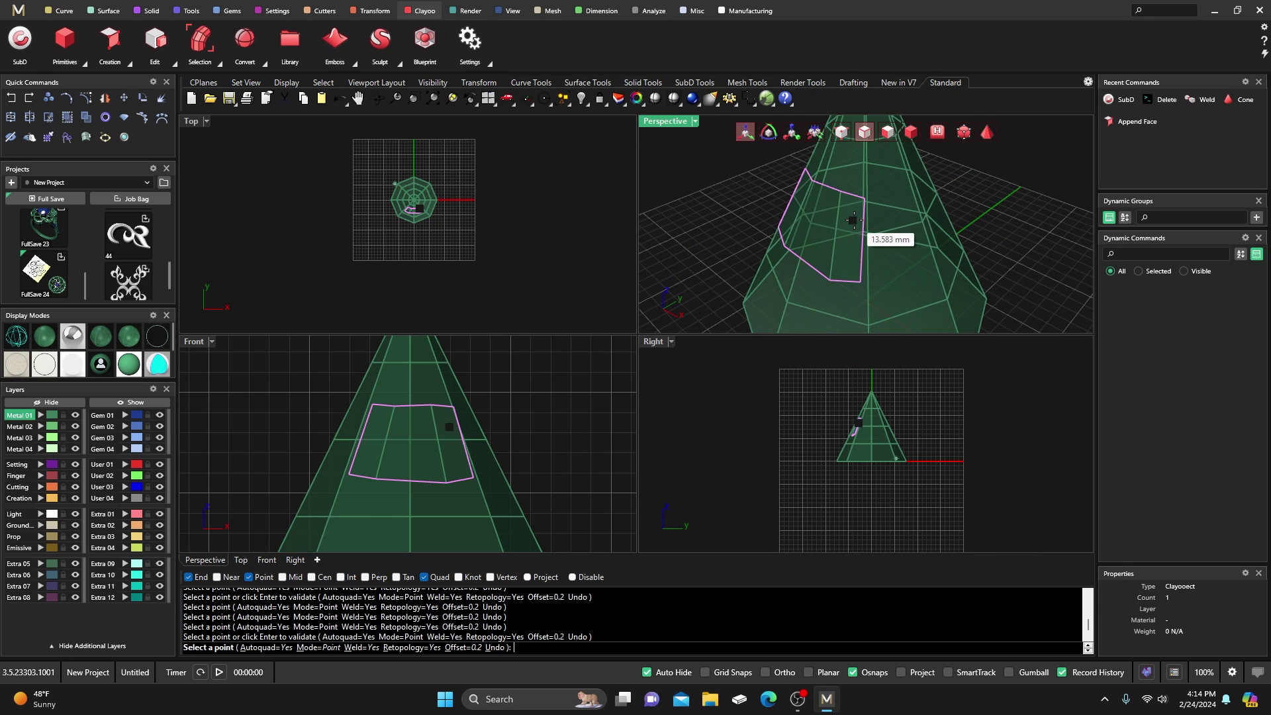
click(865, 198)
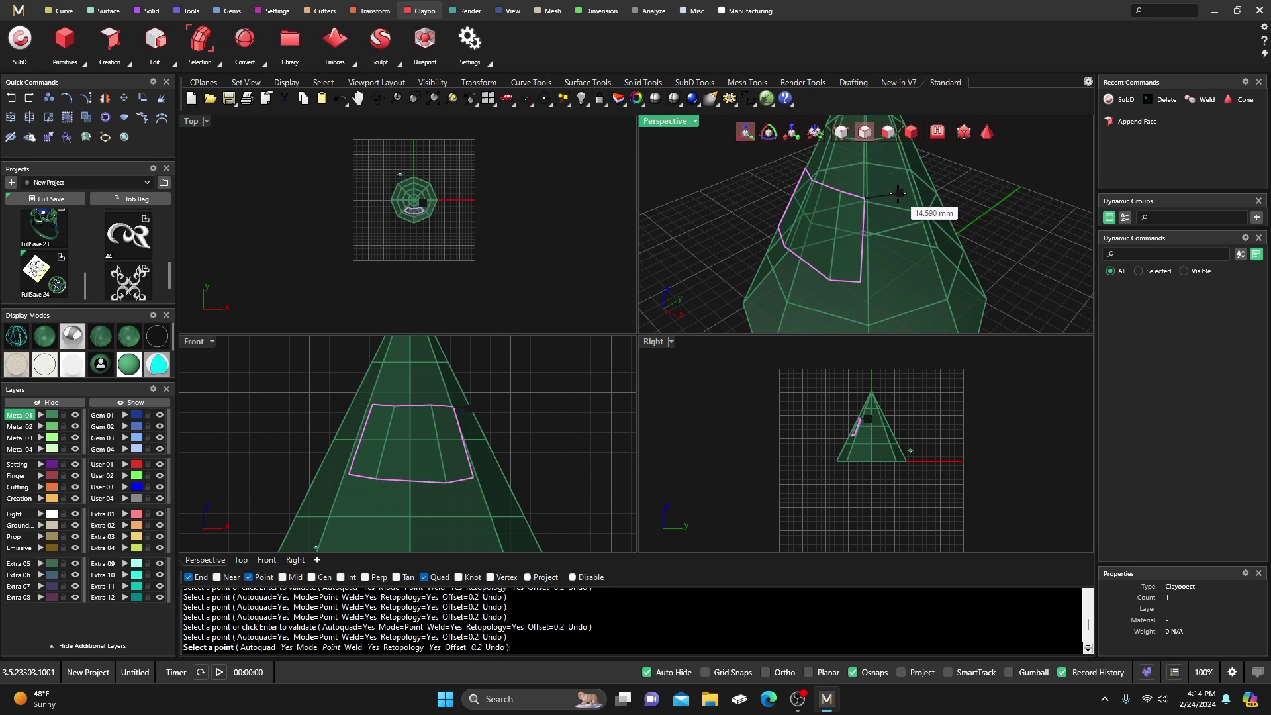
click(902, 195)
click(913, 269)
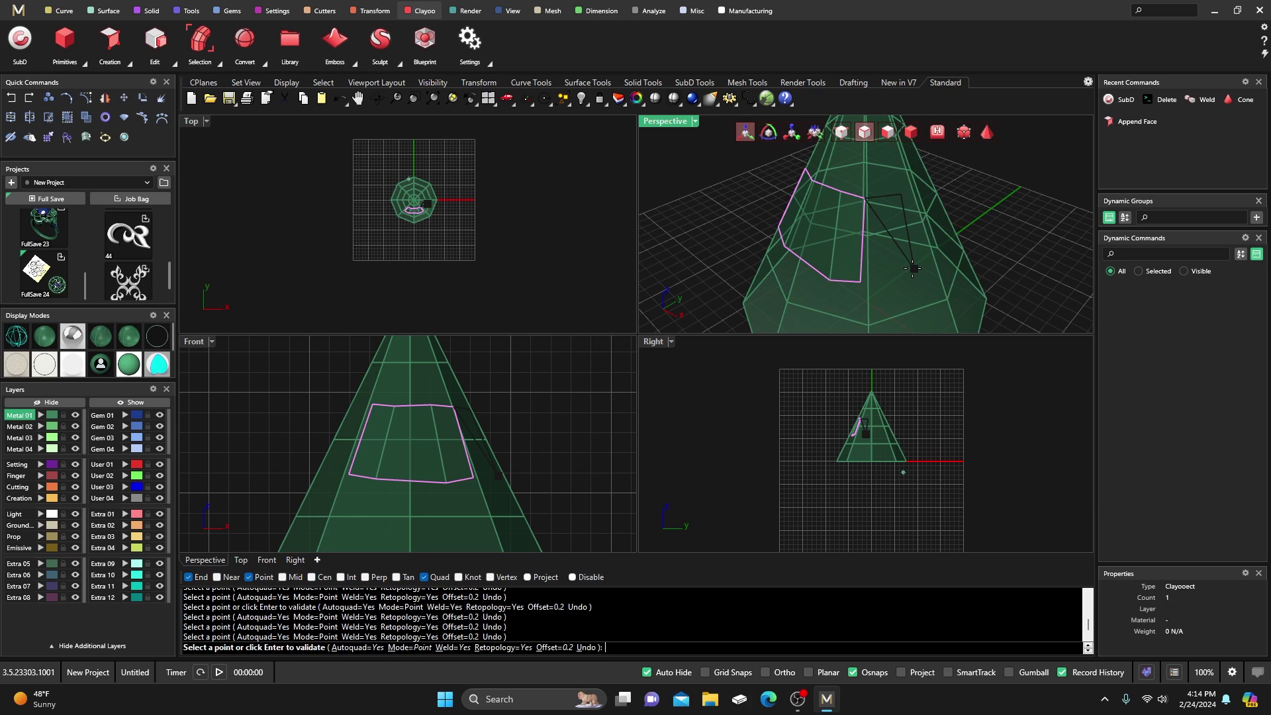
click(861, 281)
Step: Append a fifth quad face from the strip's newest edge, continuing around the cone, and finish Append Face
right_drag(899, 249, 853, 258)
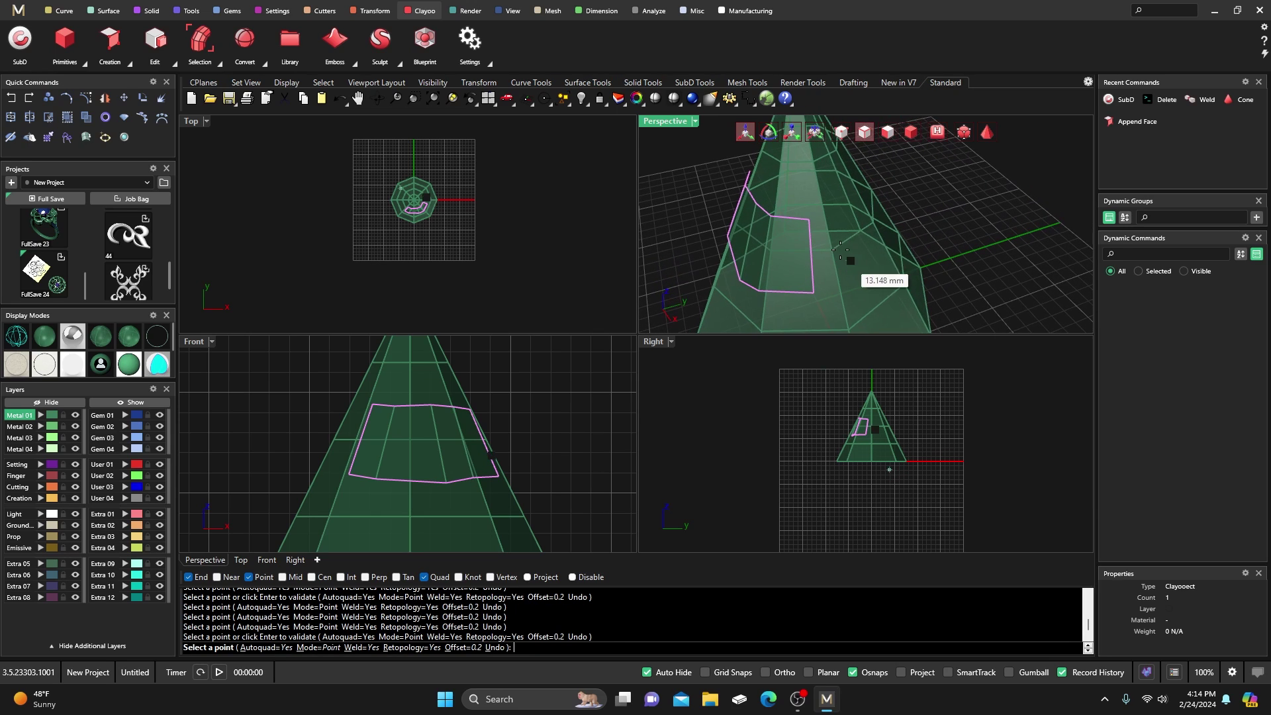
click(810, 219)
click(845, 212)
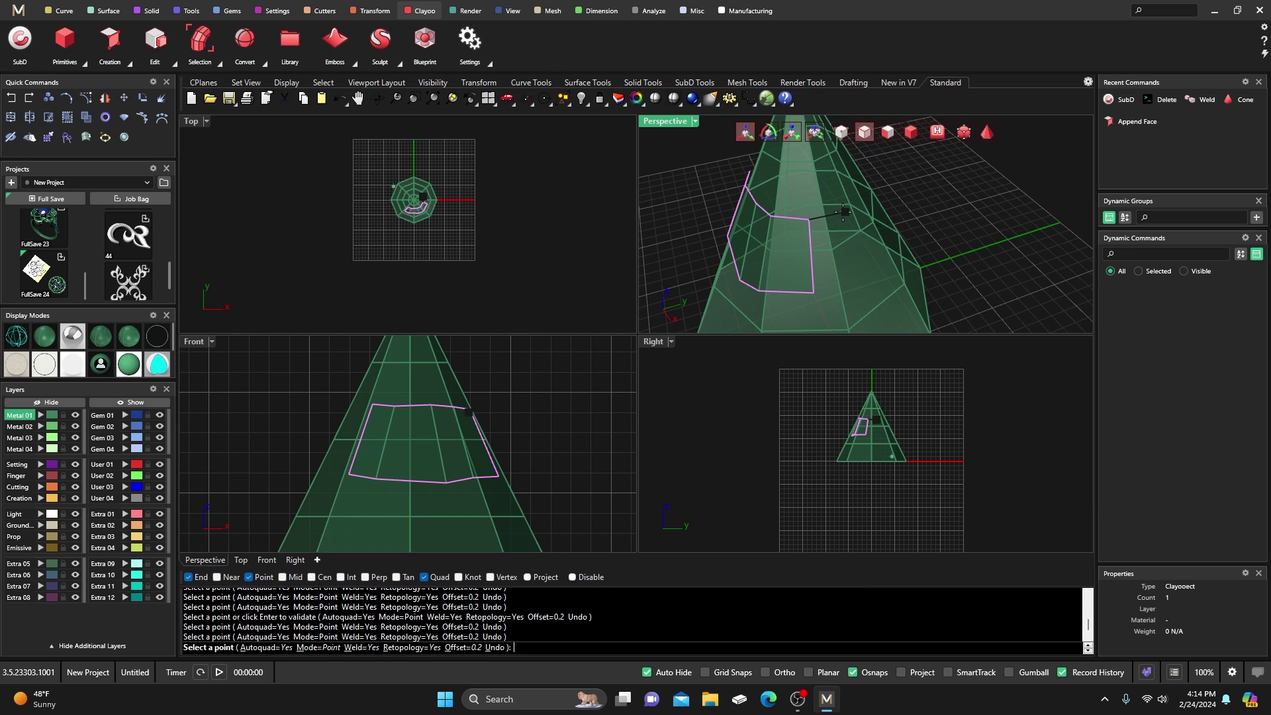
click(859, 276)
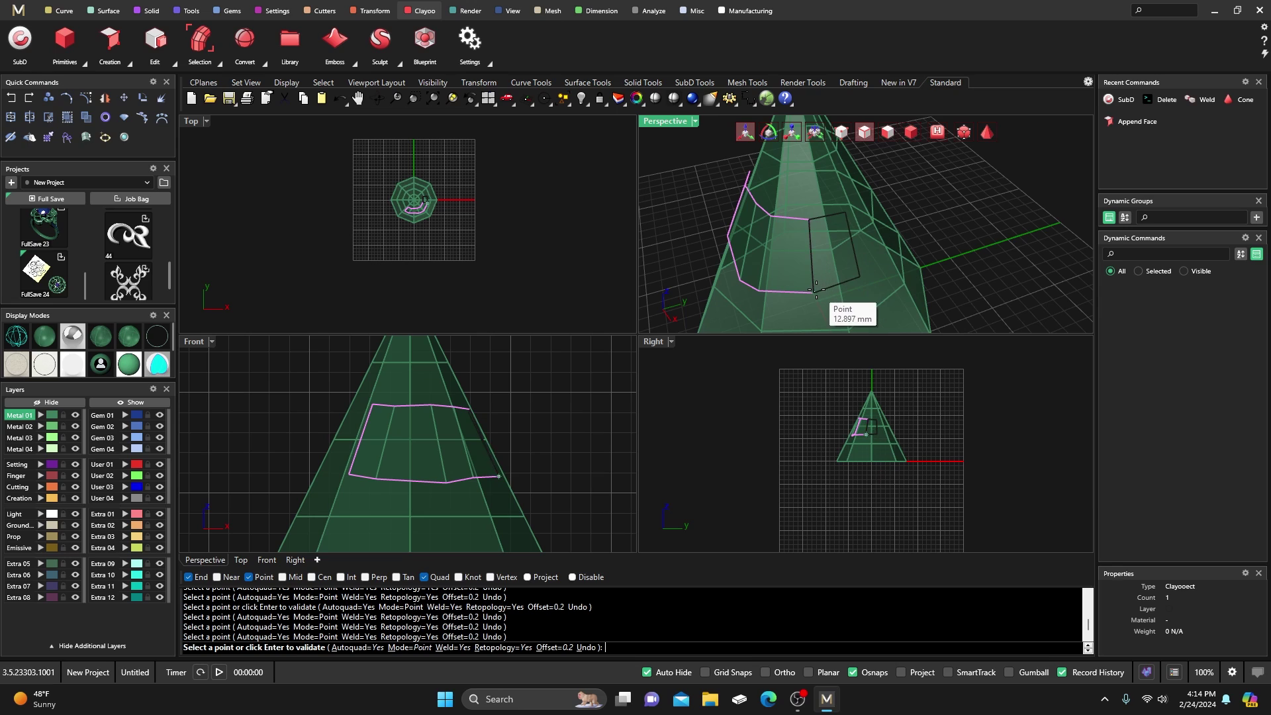
click(814, 290)
key(Return)
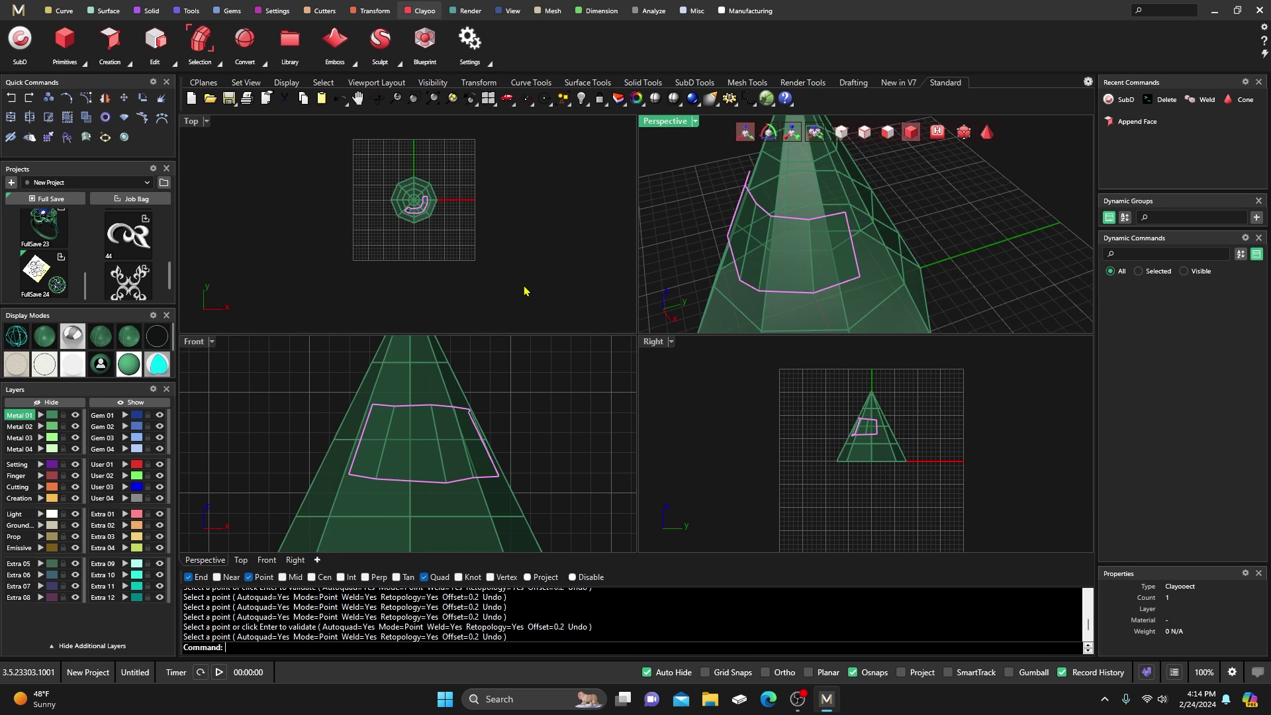
Step: Maximize the Perspective view and examine how the appended face strip follows the cone's surface and offset
double_click(665, 122)
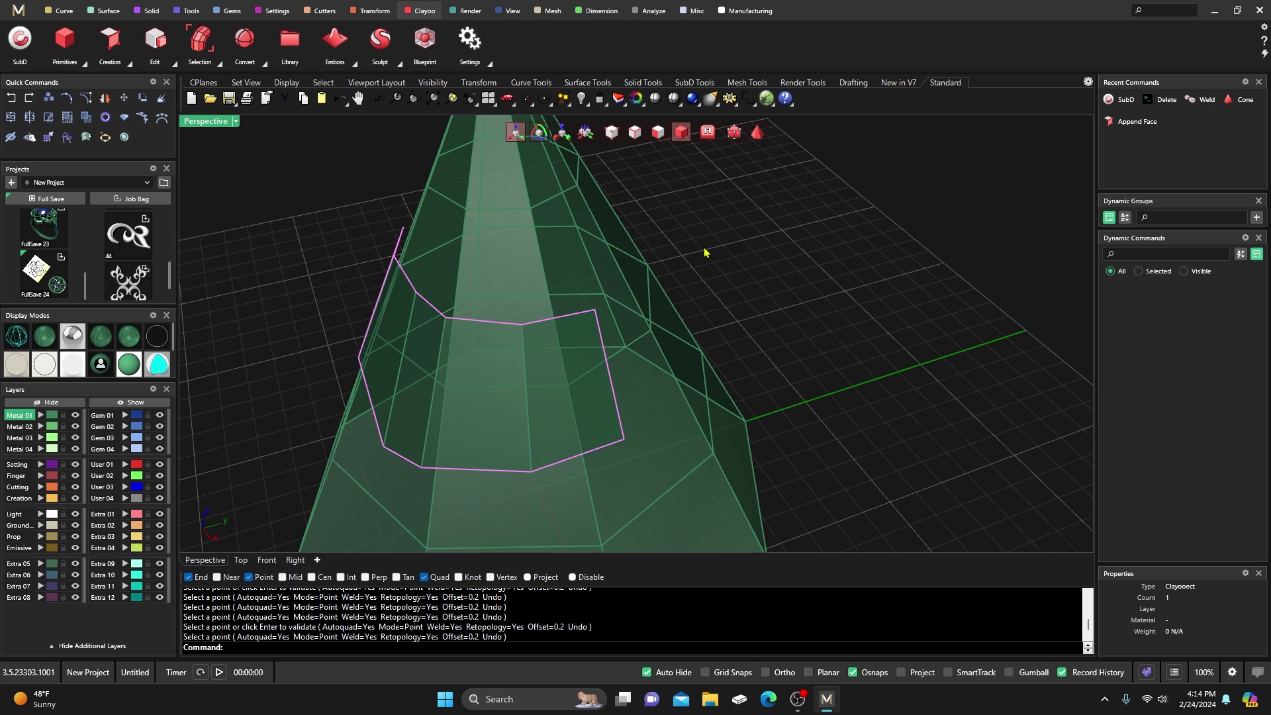
scroll(695, 269, down, 3)
right_drag(695, 269, 562, 317)
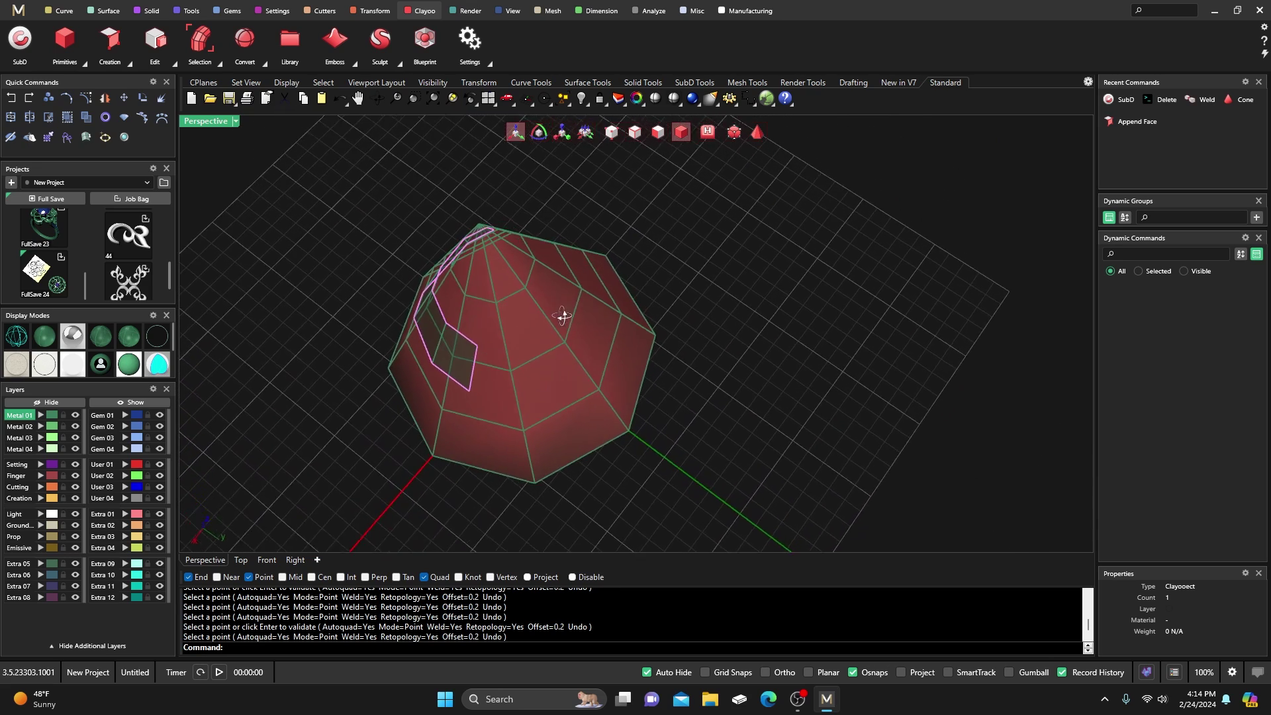
scroll(434, 267, up, 3)
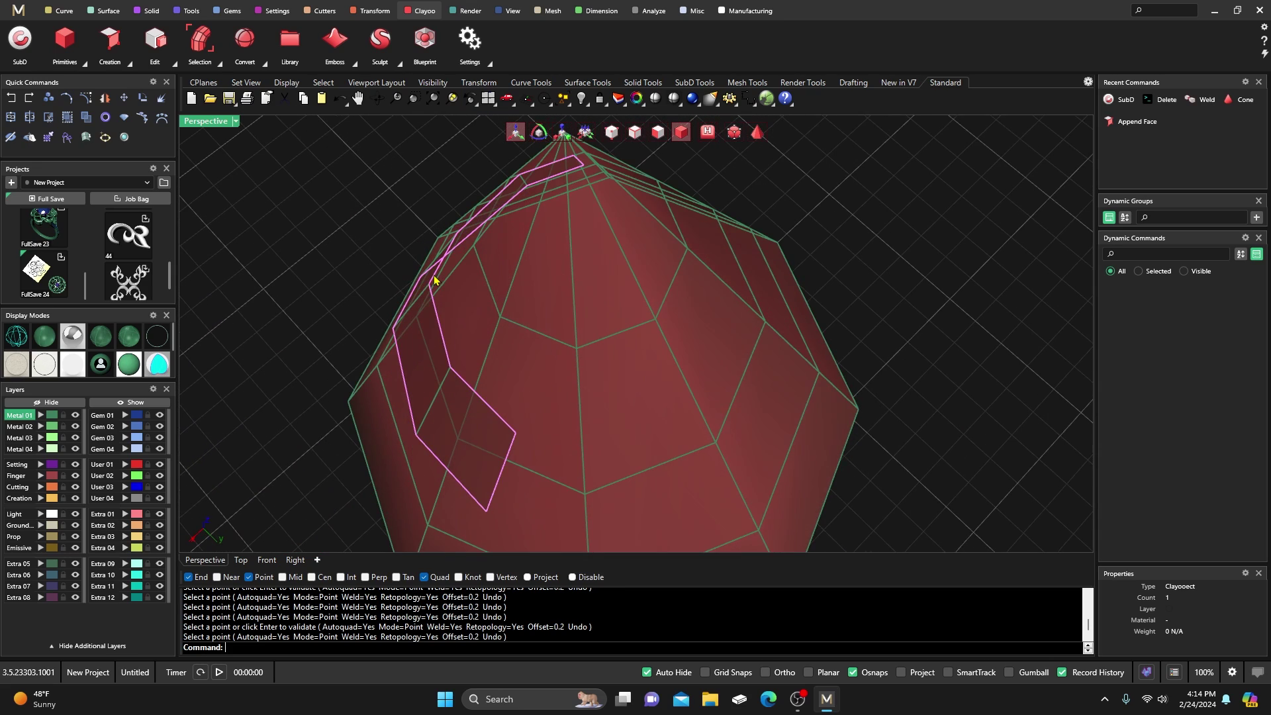
scroll(450, 281, up, 2)
right_drag(508, 346, 428, 215)
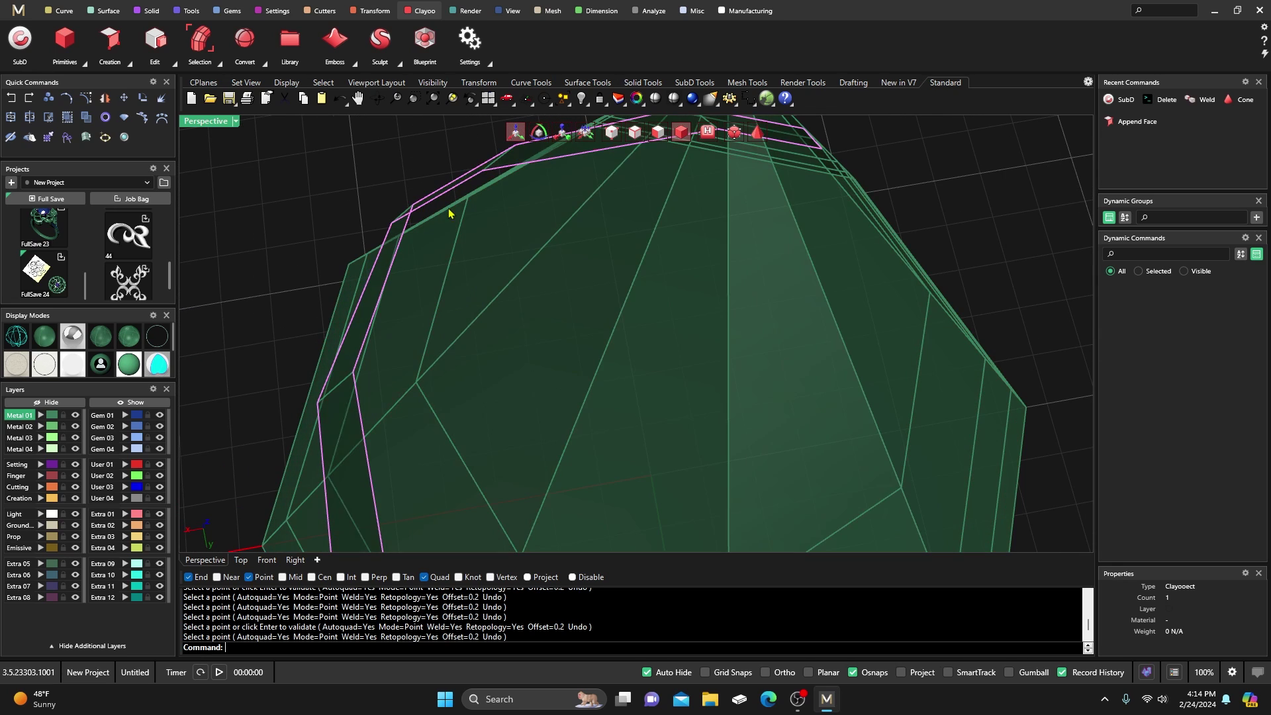
Step: Switch Clayoo to the smooth display and inspect the rounded face strip against the cone from several angles
click(756, 132)
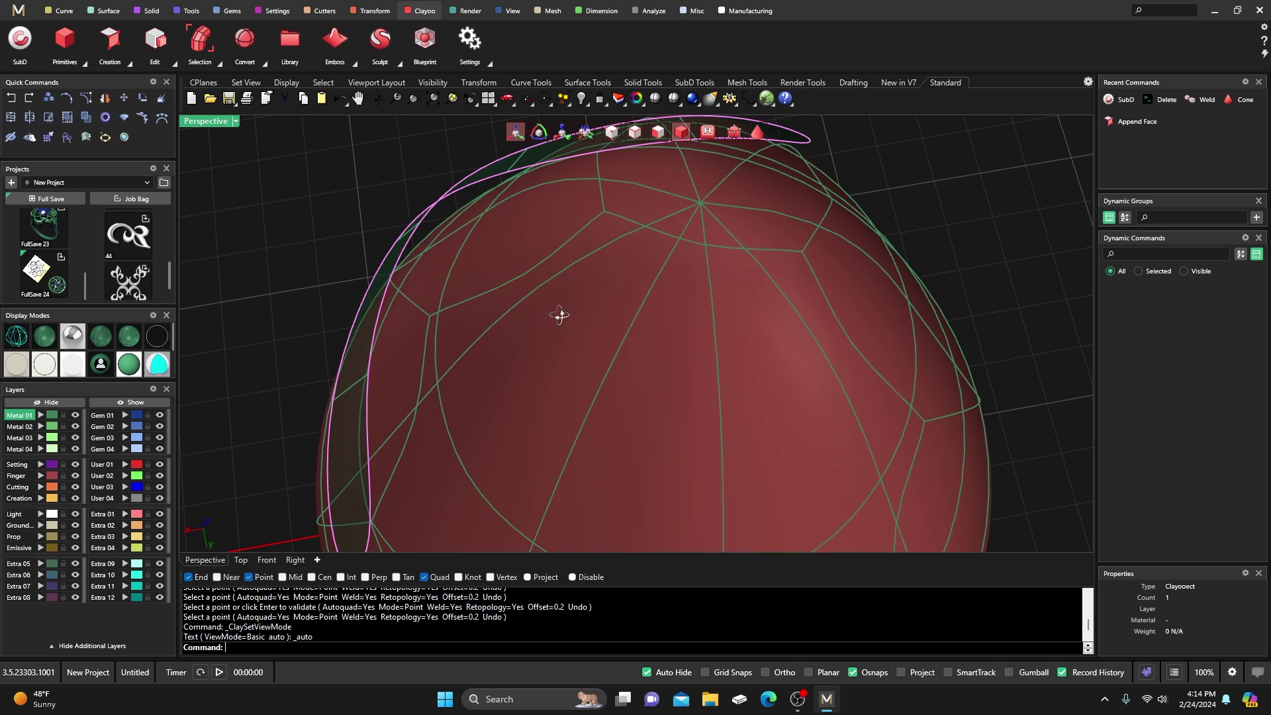
right_drag(560, 315, 320, 319)
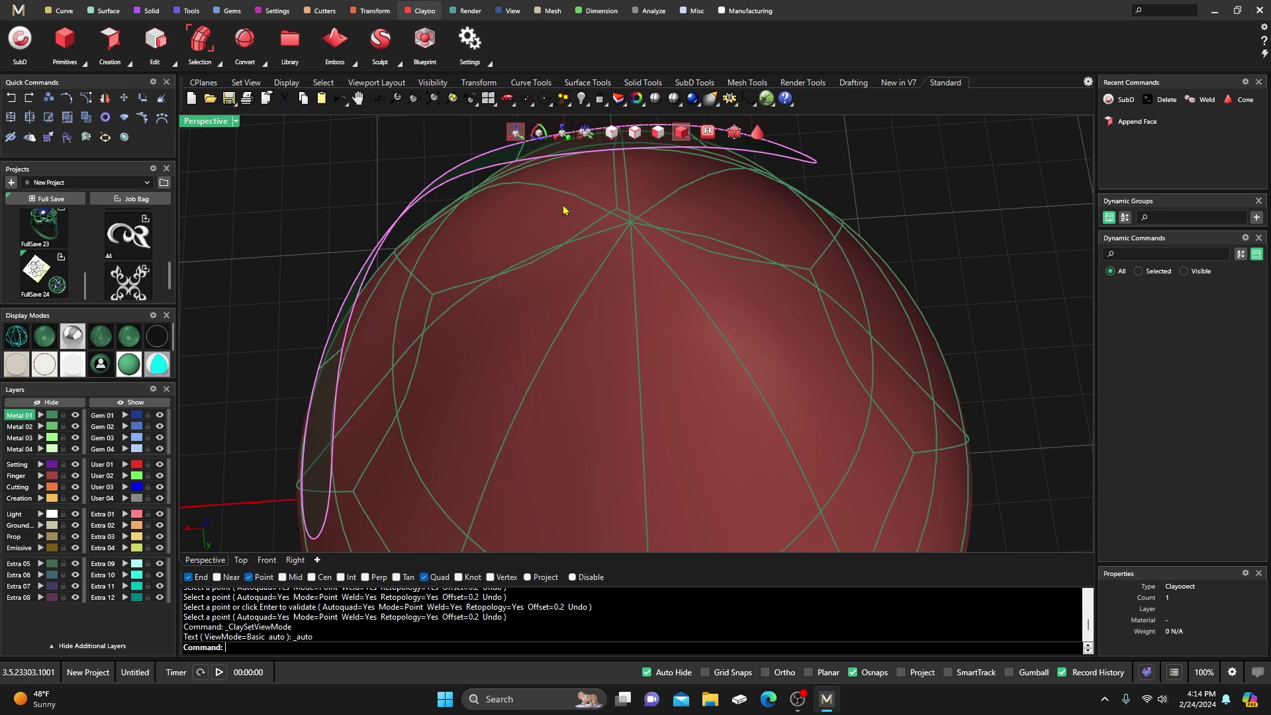
right_drag(472, 308, 659, 270)
scroll(652, 326, up, 2)
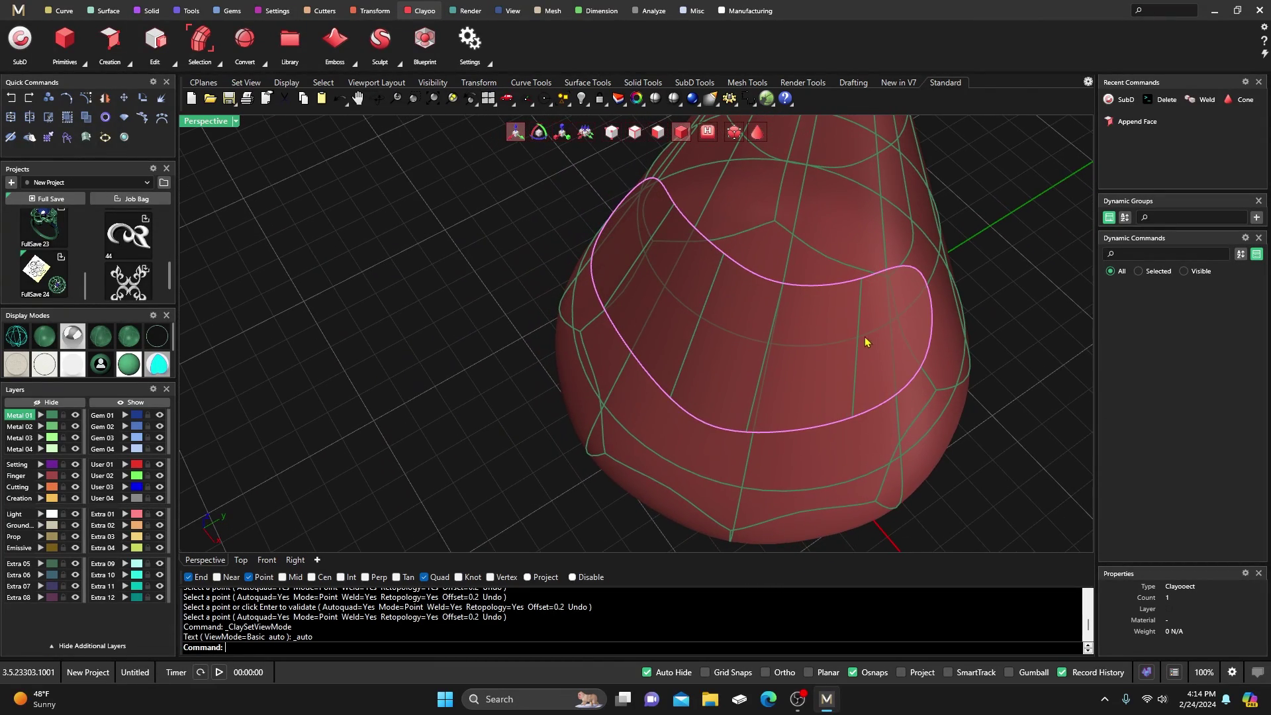
scroll(632, 293, down, 3)
right_drag(655, 412, 692, 320)
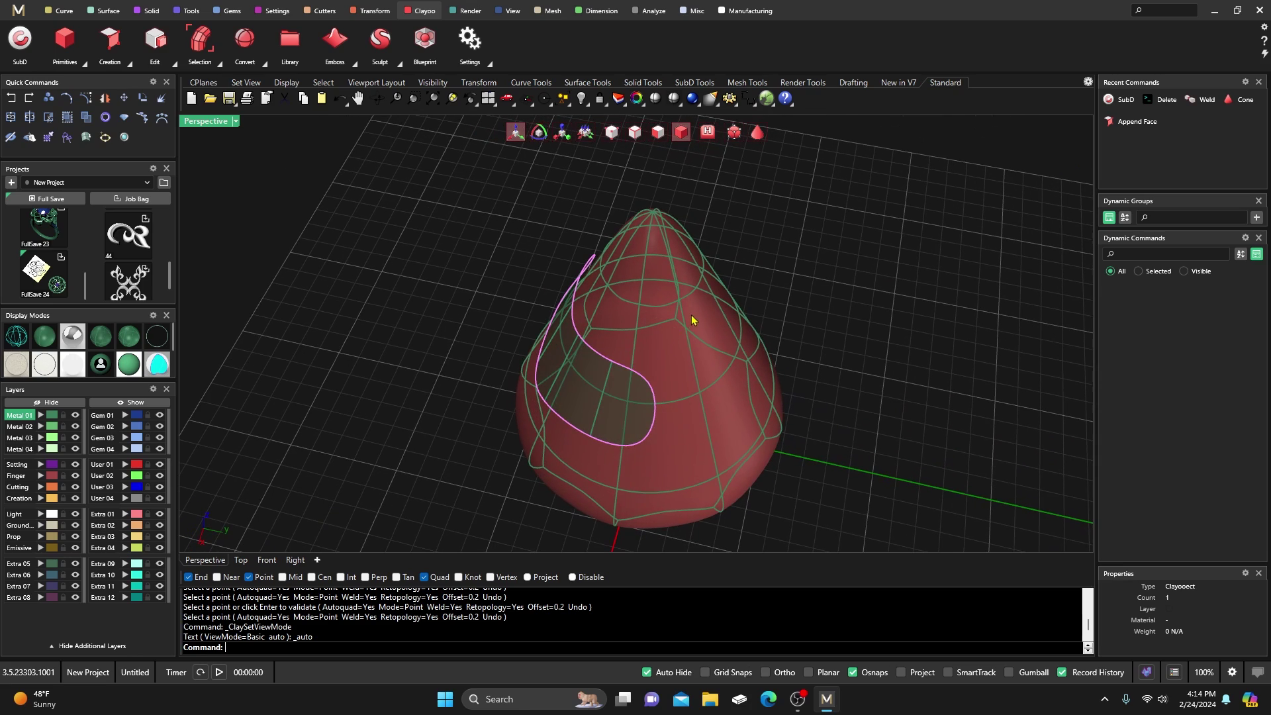
scroll(479, 283, down, 3)
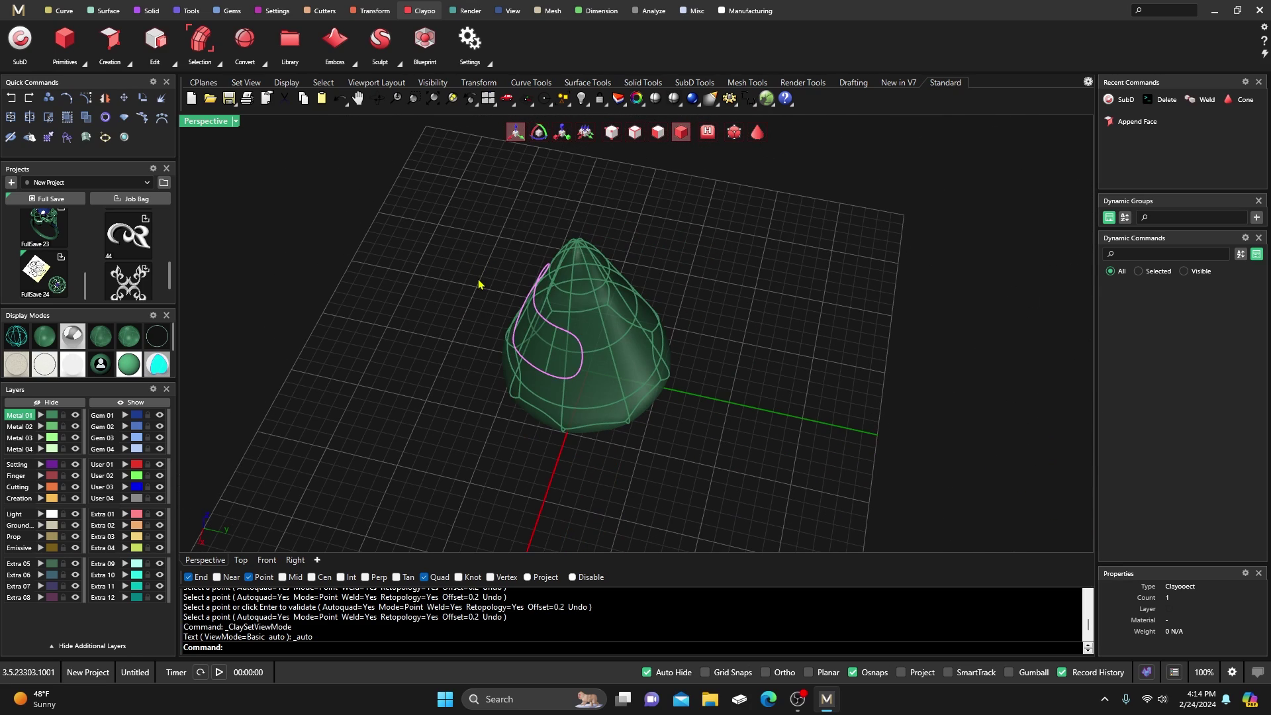
mouse_move(479, 283)
right_down()
mouse_move(590, 295)
mouse_move(505, 358)
mouse_move(499, 306)
mouse_move(488, 403)
mouse_move(463, 393)
mouse_move(420, 261)
mouse_move(407, 284)
mouse_move(464, 272)
mouse_move(401, 255)
right_up()
scroll(592, 331, up, 5)
scroll(501, 315, up, 3)
scroll(489, 334, down, 3)
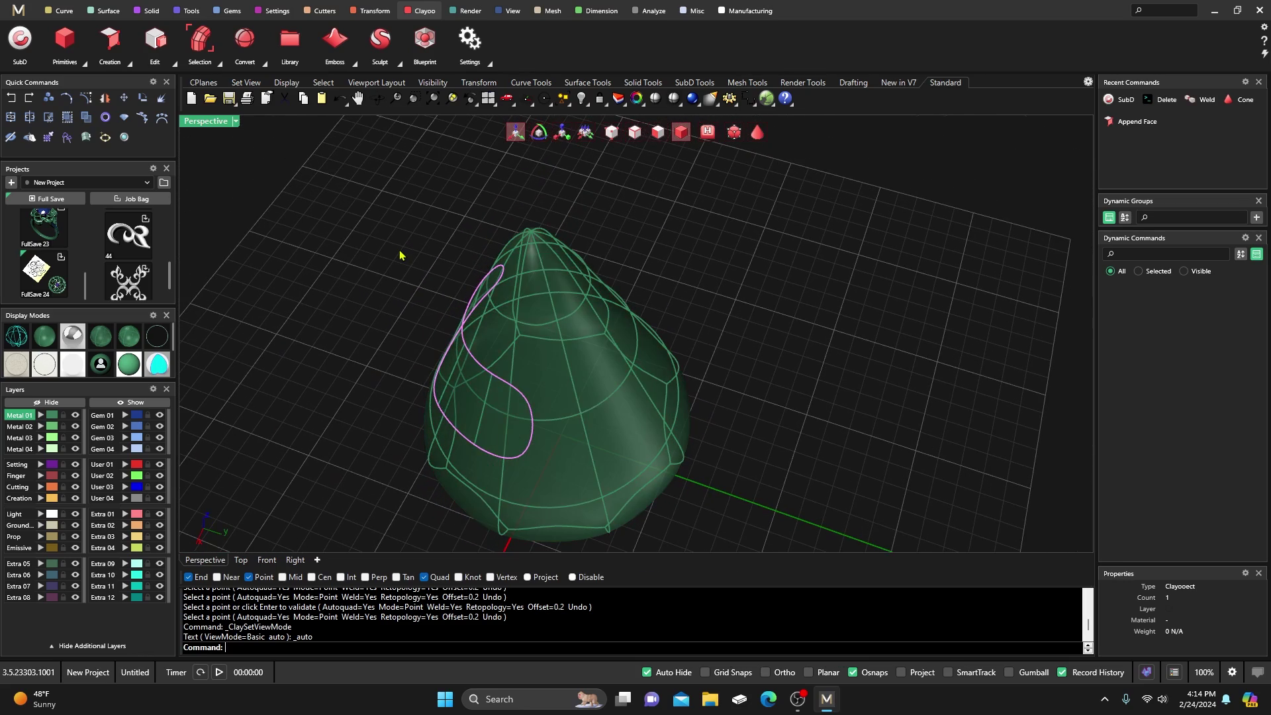
scroll(457, 329, down, 2)
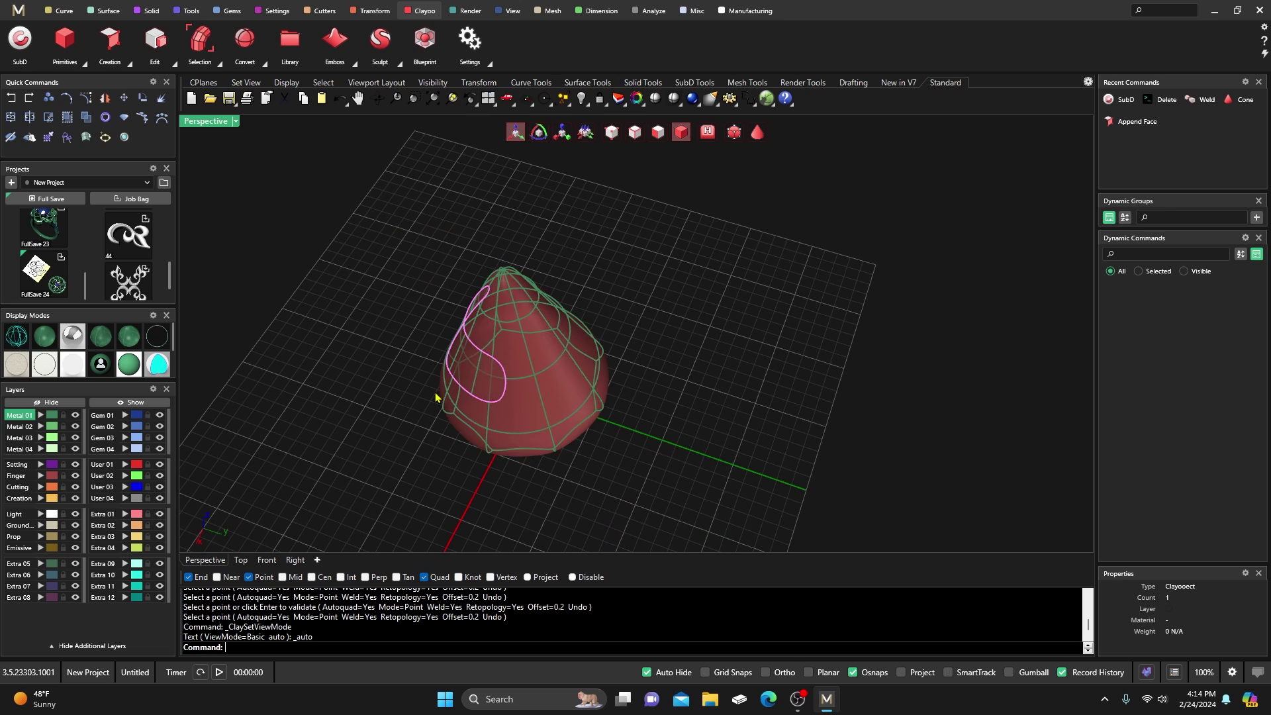
scroll(482, 368, up, 2)
right_drag(482, 369, 528, 384)
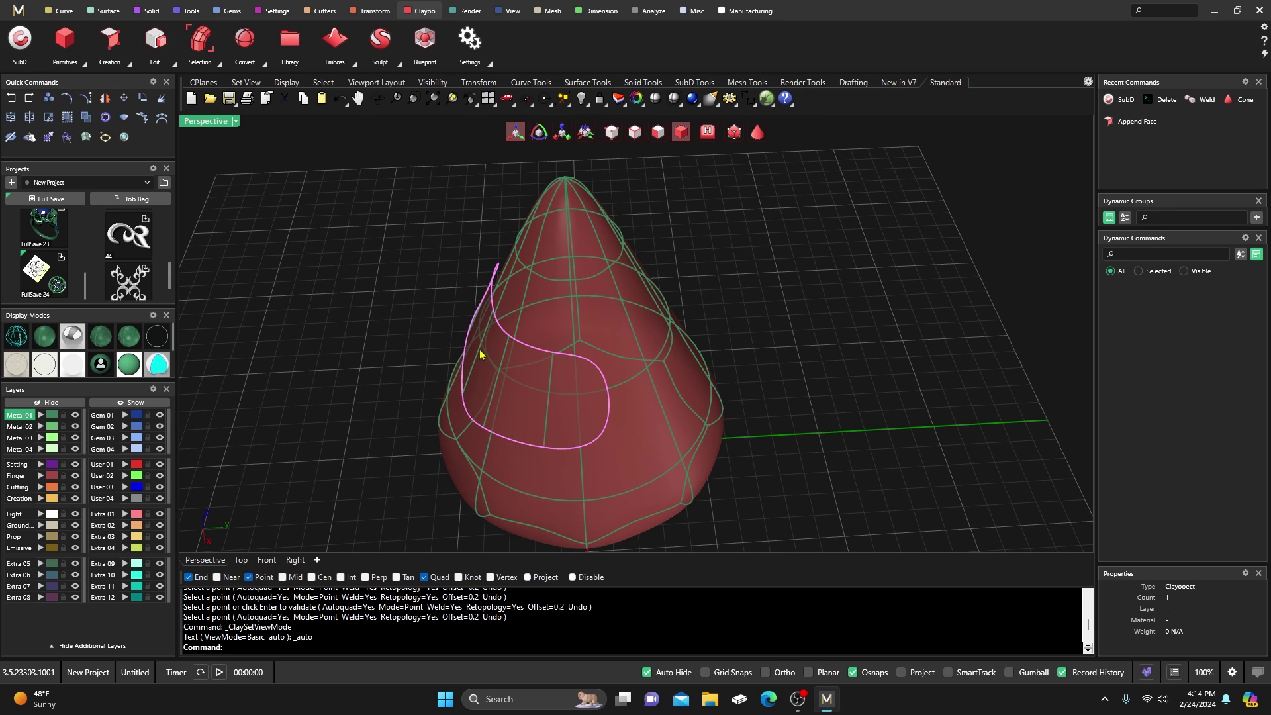
scroll(478, 364, down, 2)
right_drag(477, 369, 600, 329)
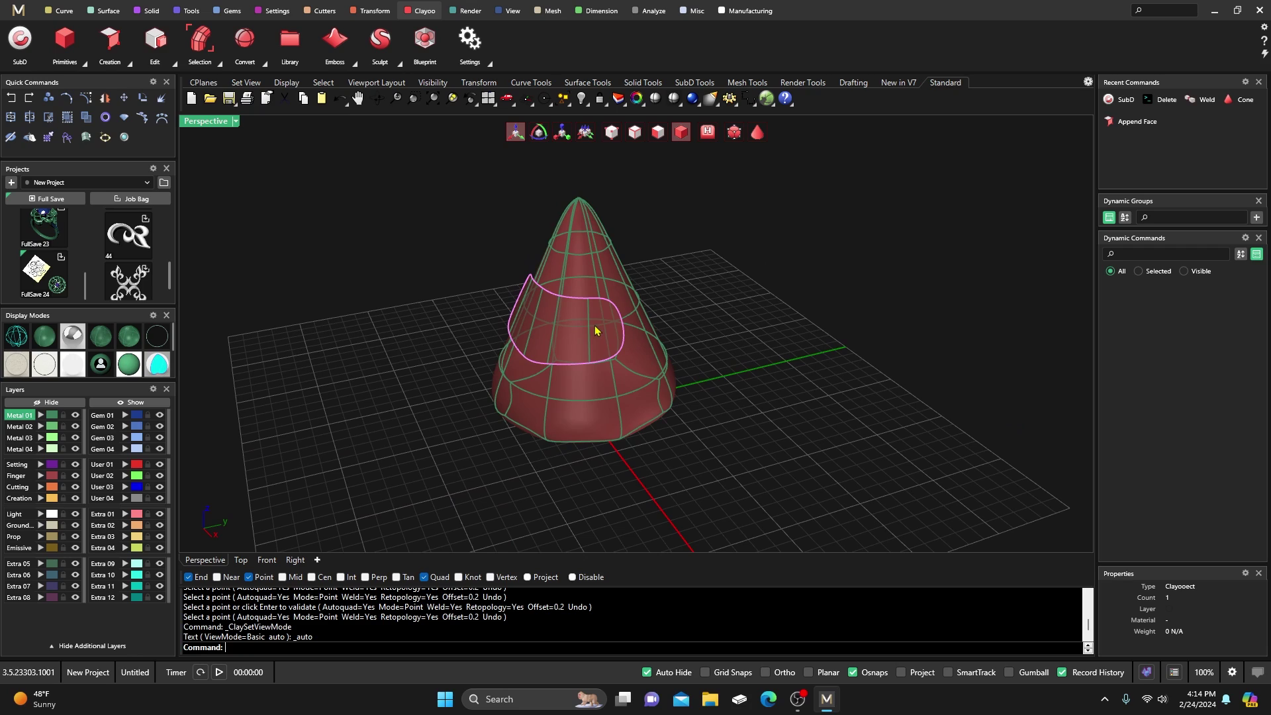
Step: Delete the cone and the appended face strip
click(591, 265)
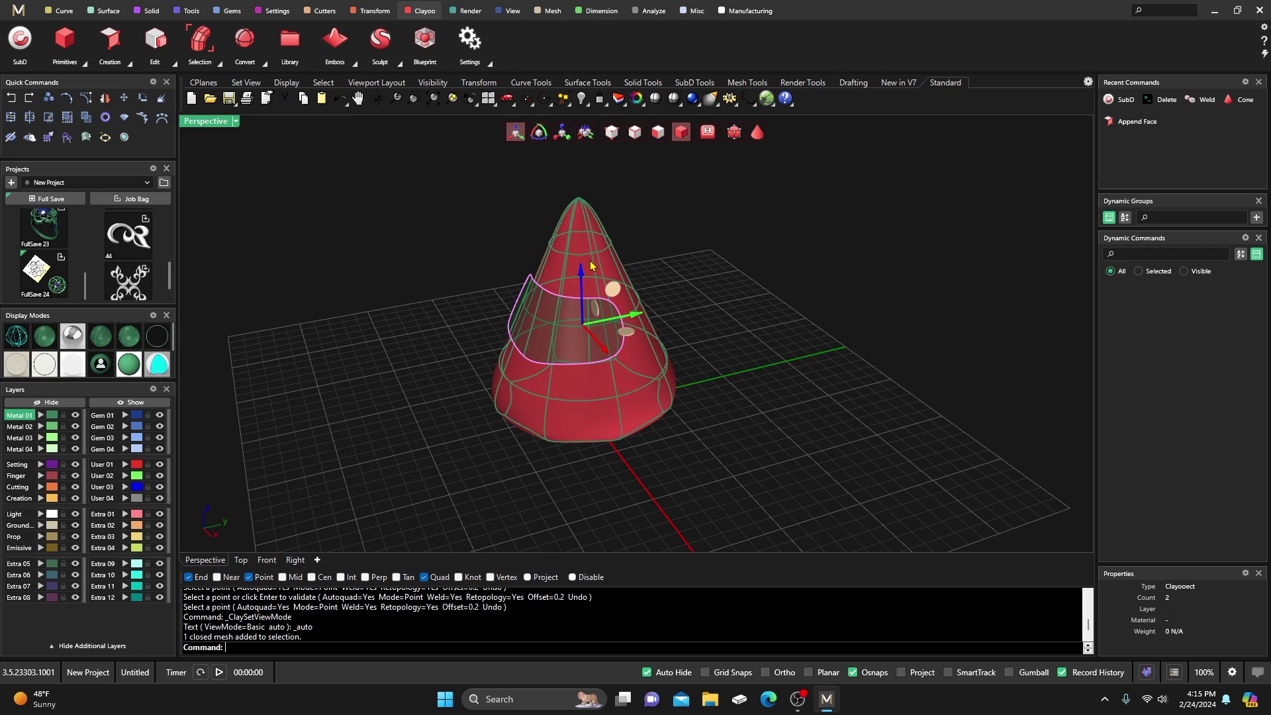
key(Delete)
click(558, 328)
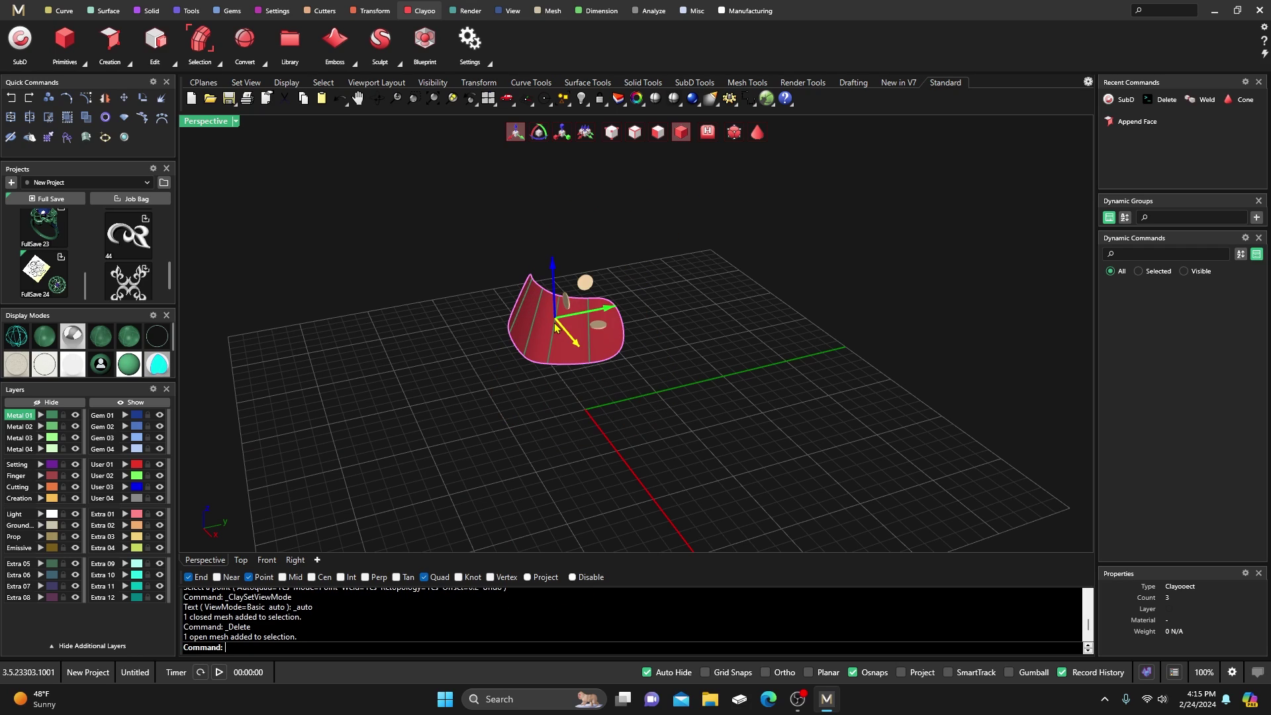
key(Delete)
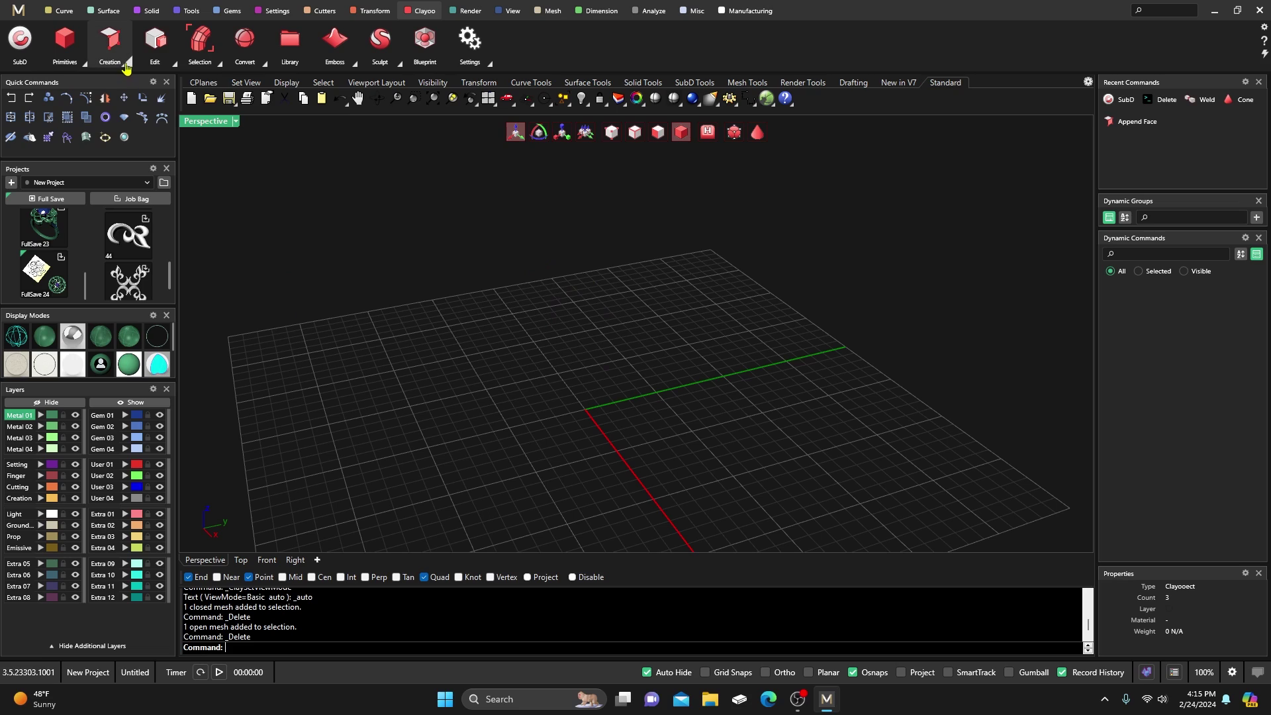
Step: Review the Append Face options and its available modes, choose Point mode, and leave the command without creating a face
click(135, 97)
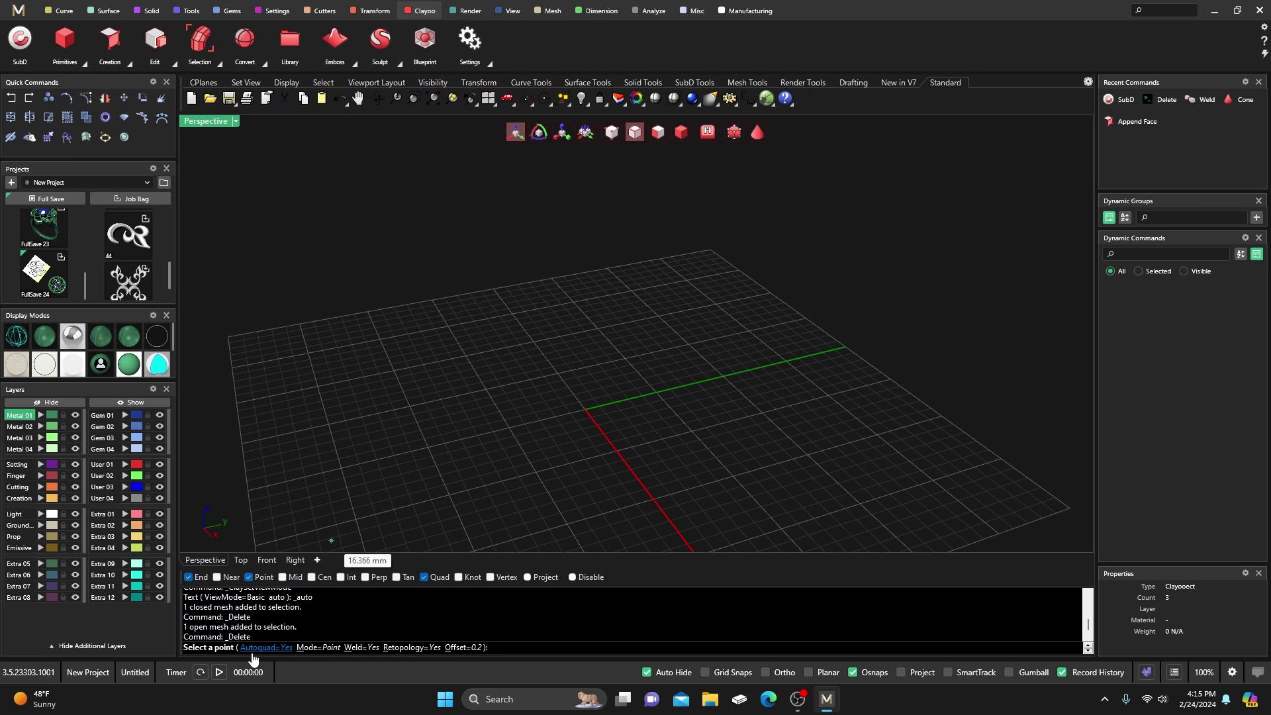
click(318, 652)
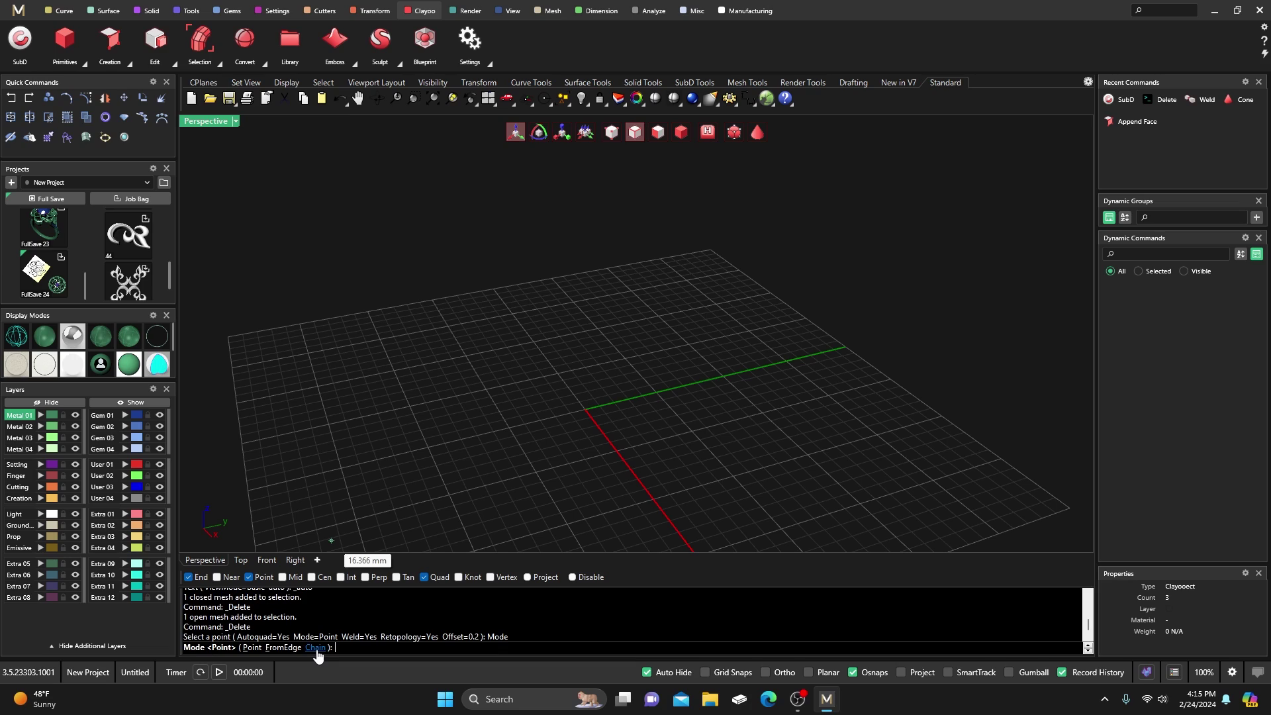
click(251, 648)
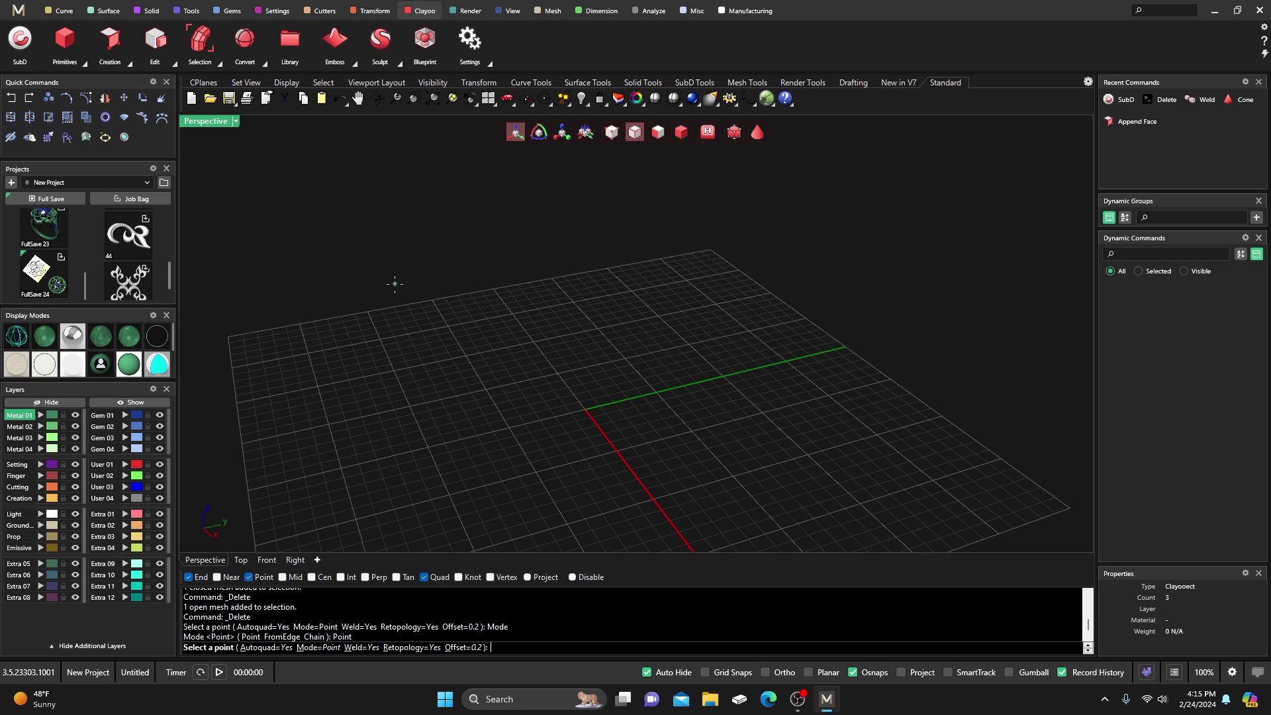
key(Escape)
scroll(395, 286, down, 6)
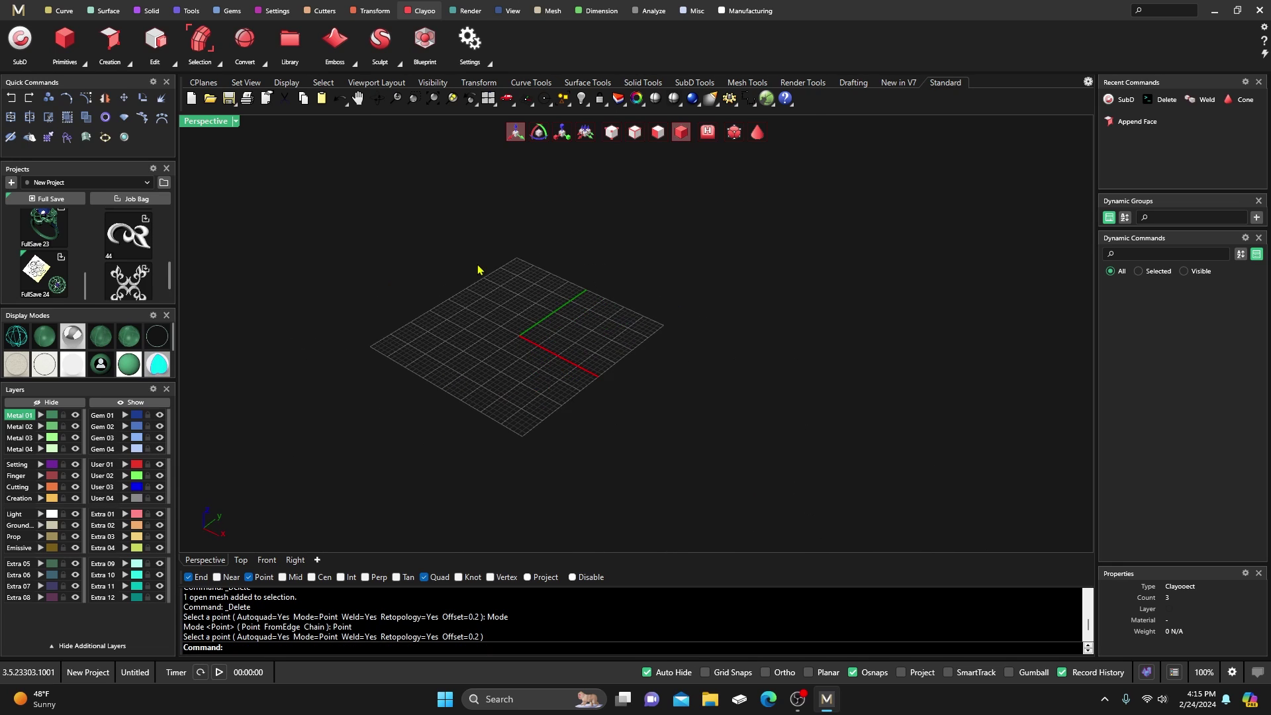
scroll(503, 338, up, 4)
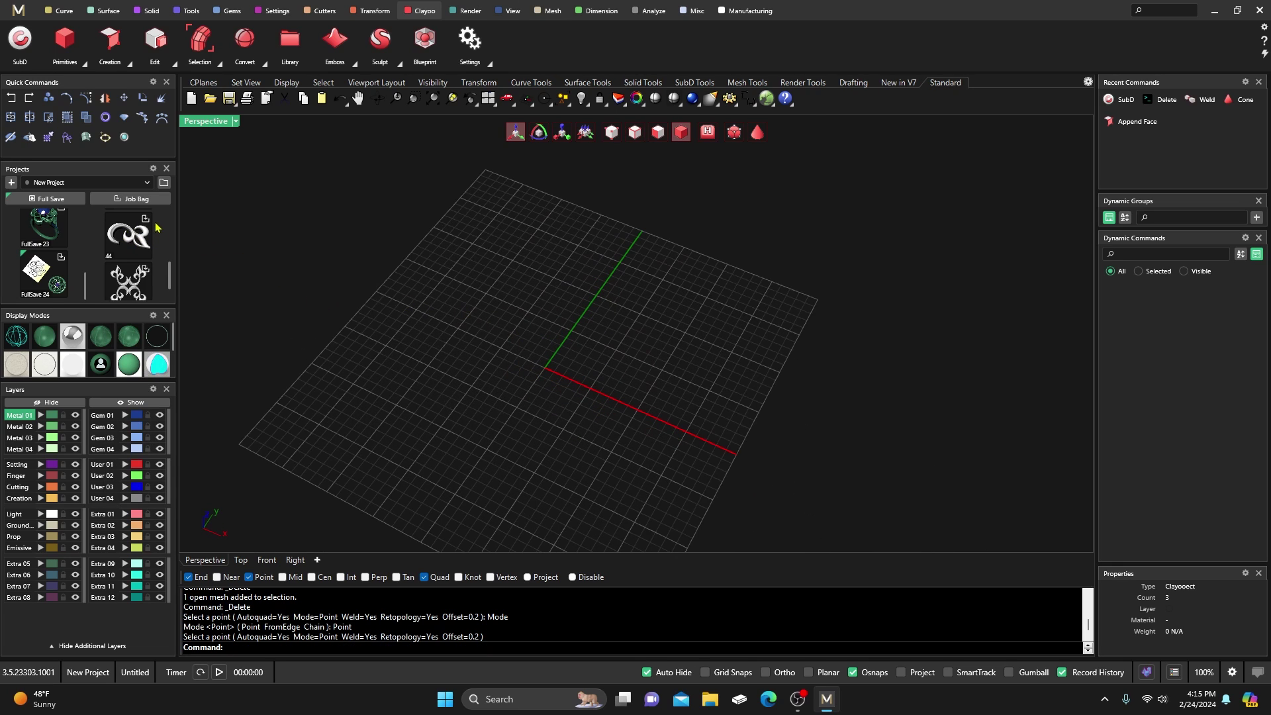
mouse_move(128, 247)
click(129, 65)
right_drag(414, 298, 525, 382)
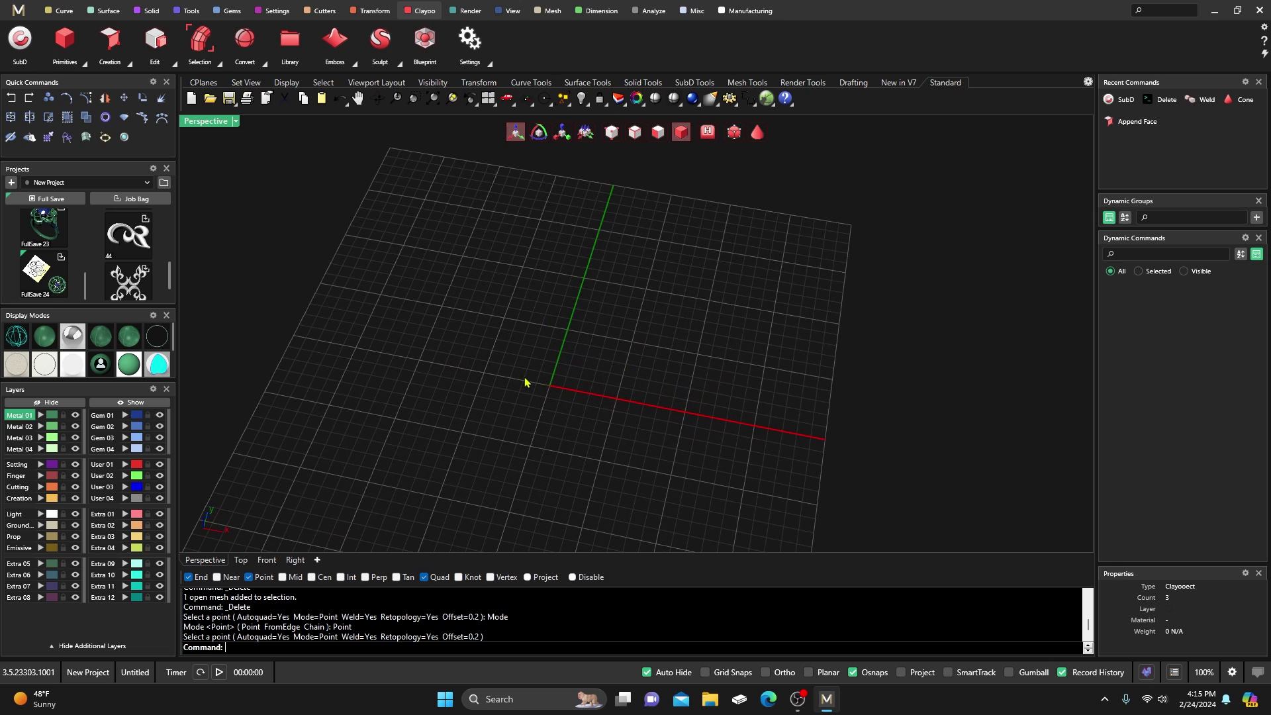
mouse_move(558, 329)
right_down()
mouse_move(584, 304)
mouse_move(582, 340)
mouse_move(577, 328)
right_up()
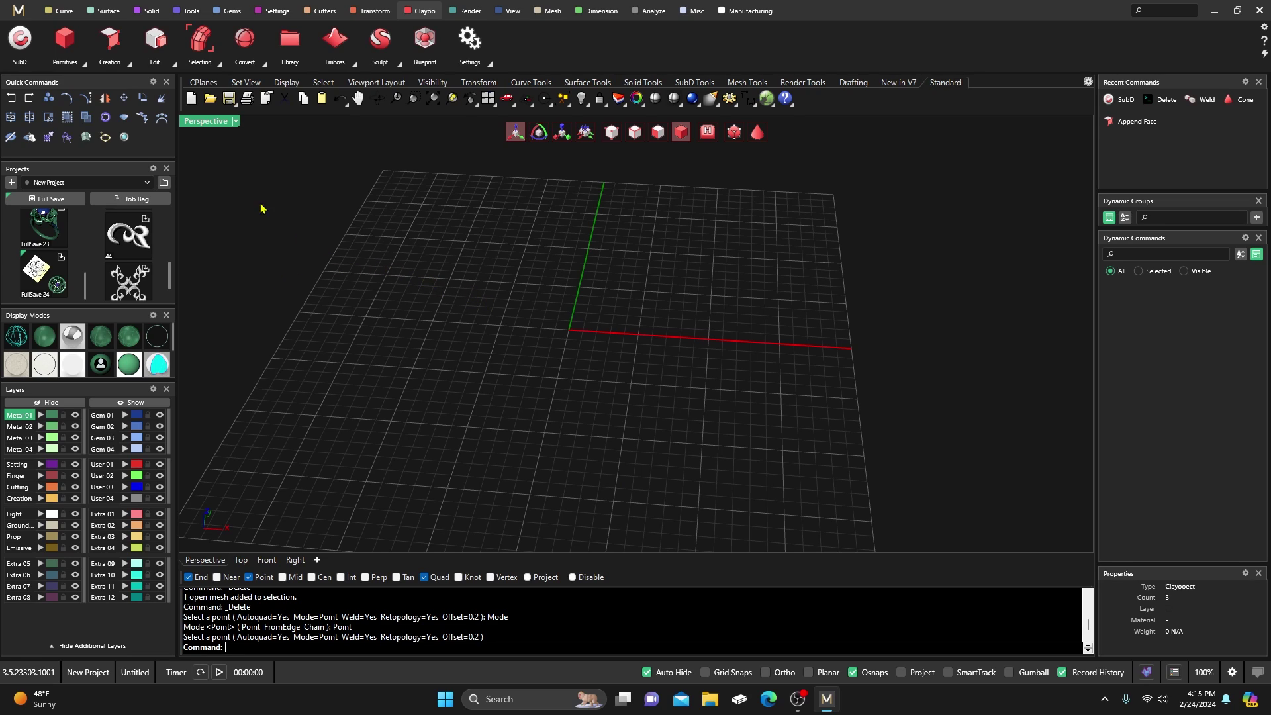
click(128, 63)
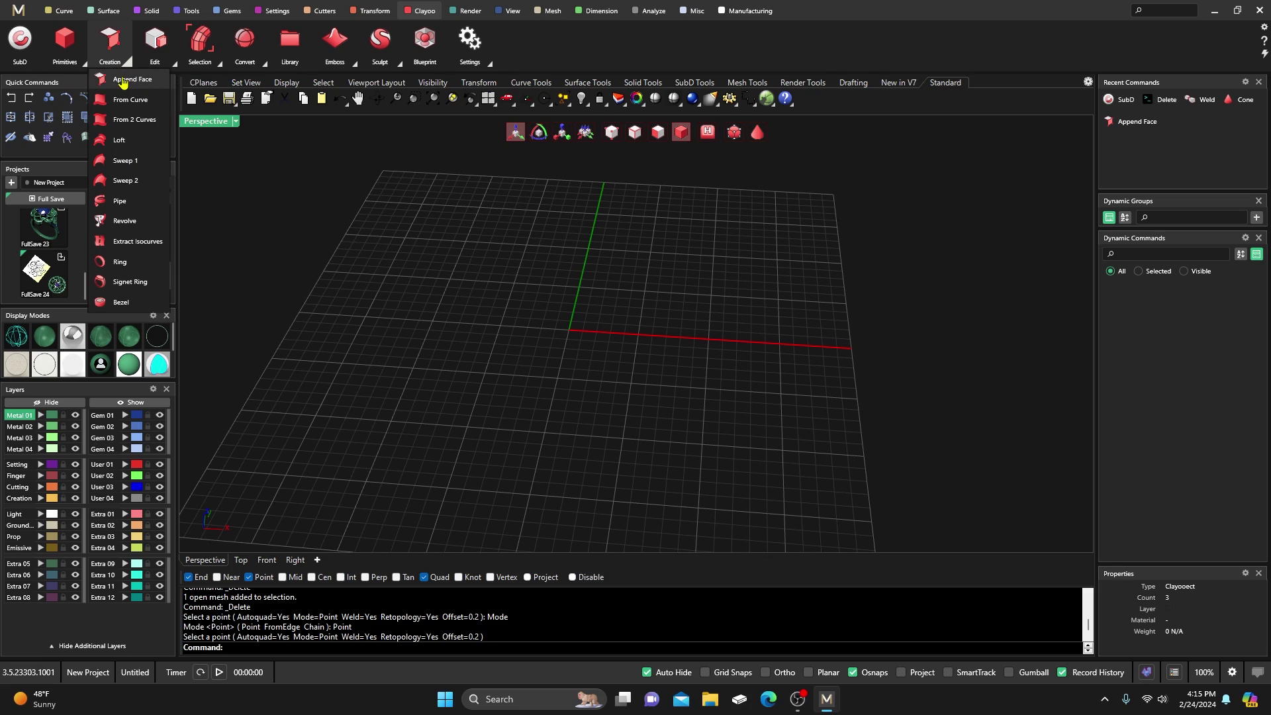
click(479, 290)
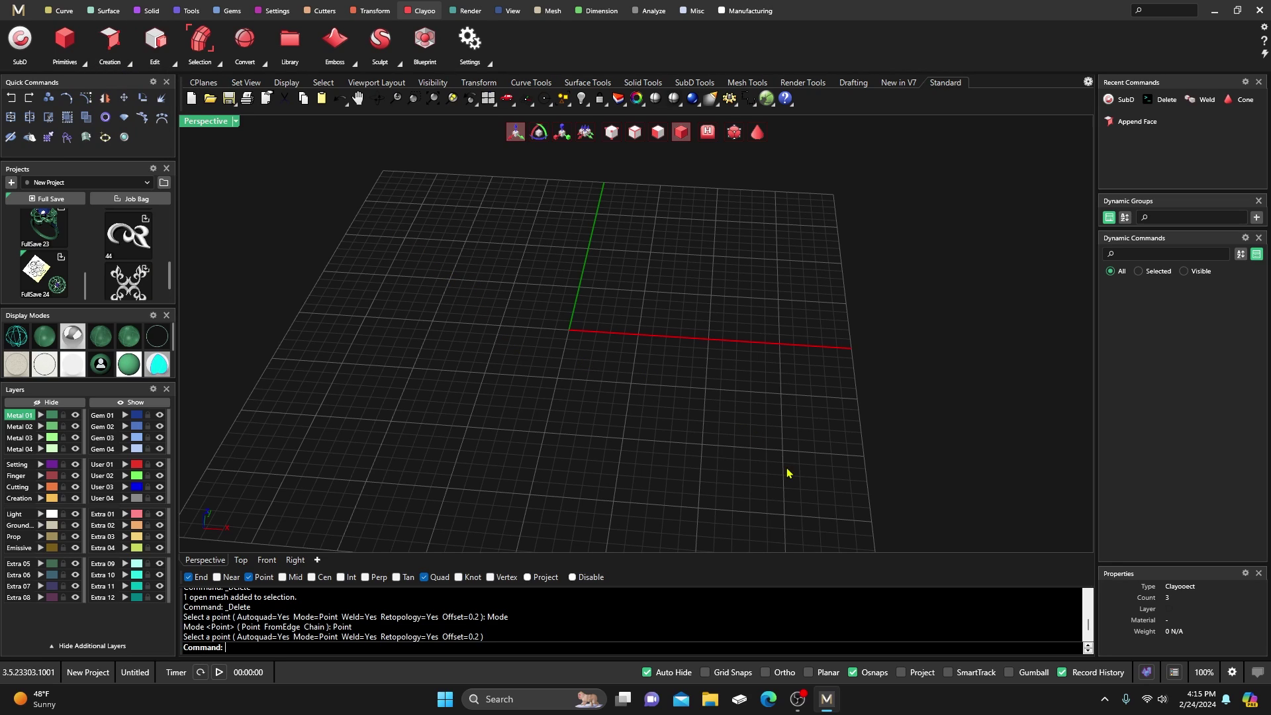